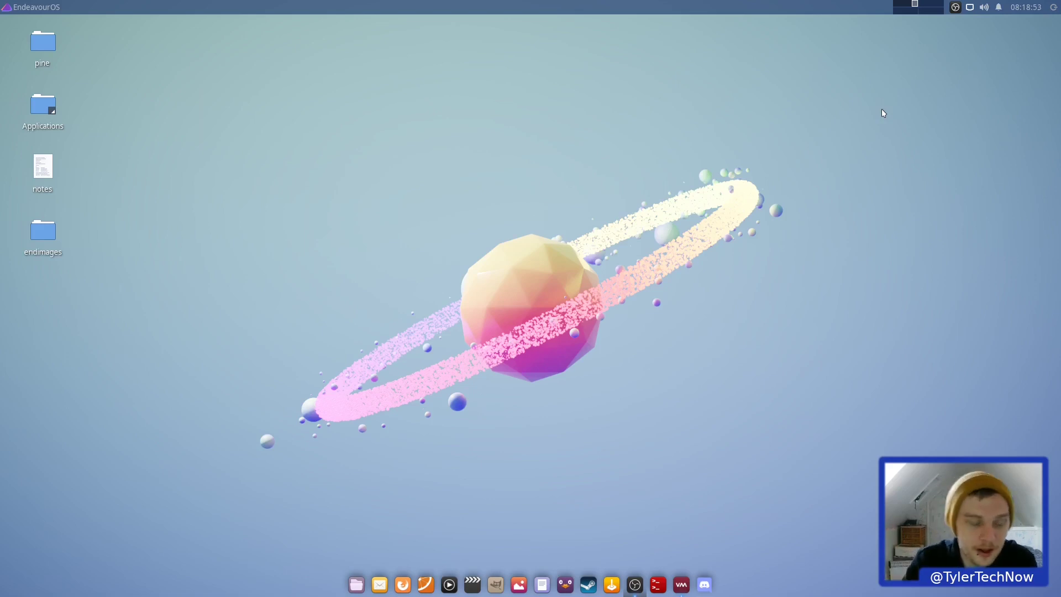
Open Virtual Machine Manager, open the liveend virtual machine and try to start it
click(682, 586)
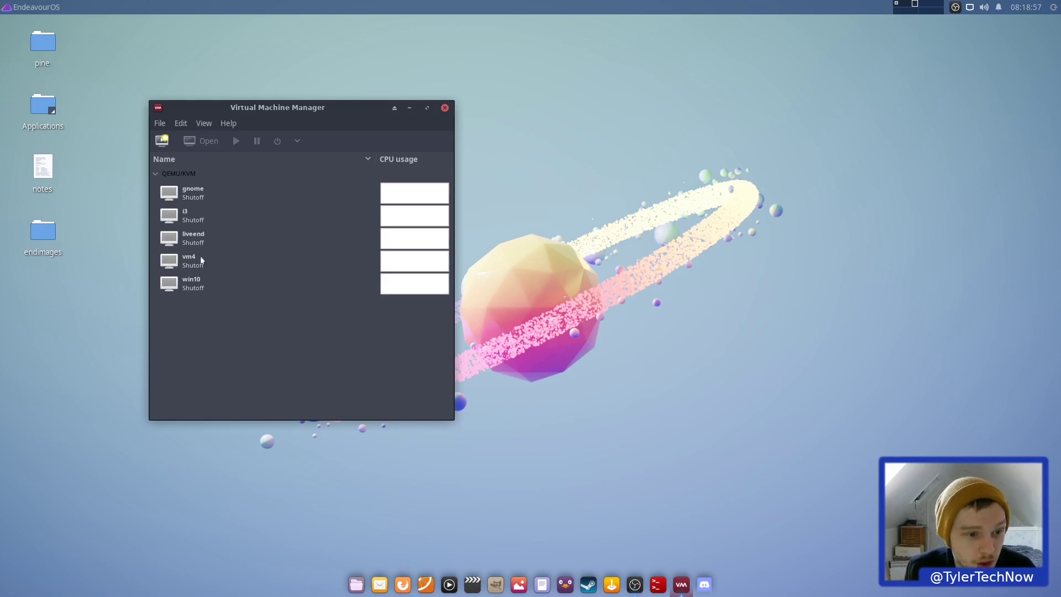
click(202, 239)
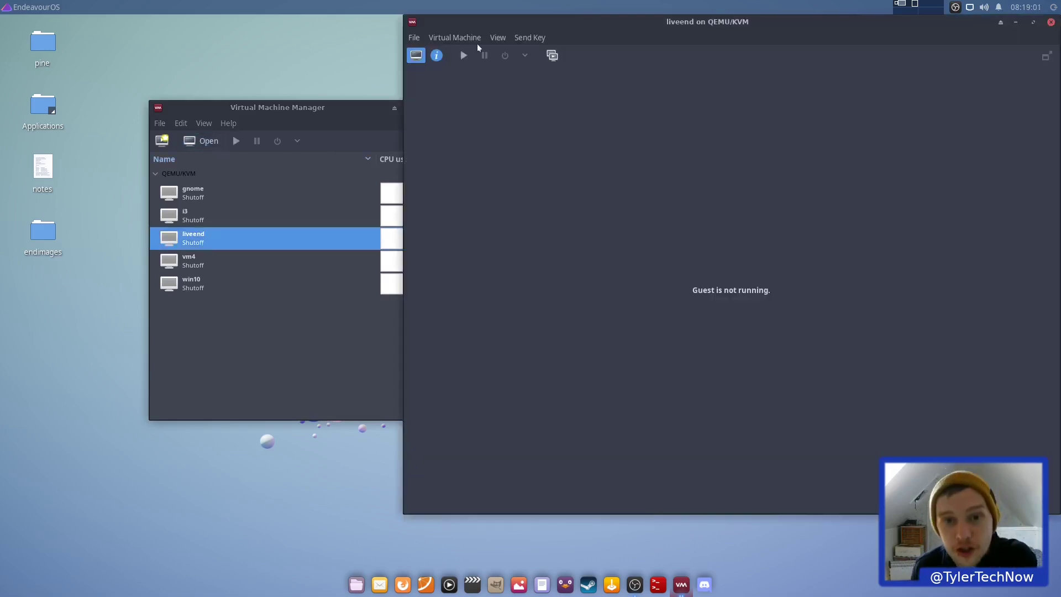
drag(728, 23, 490, 60)
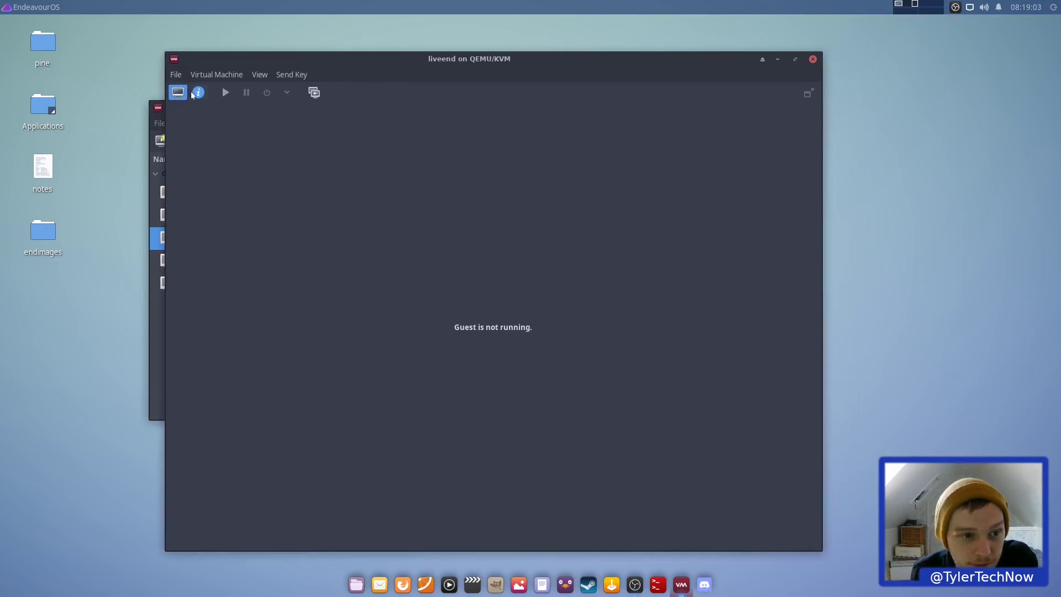
click(206, 75)
click(466, 180)
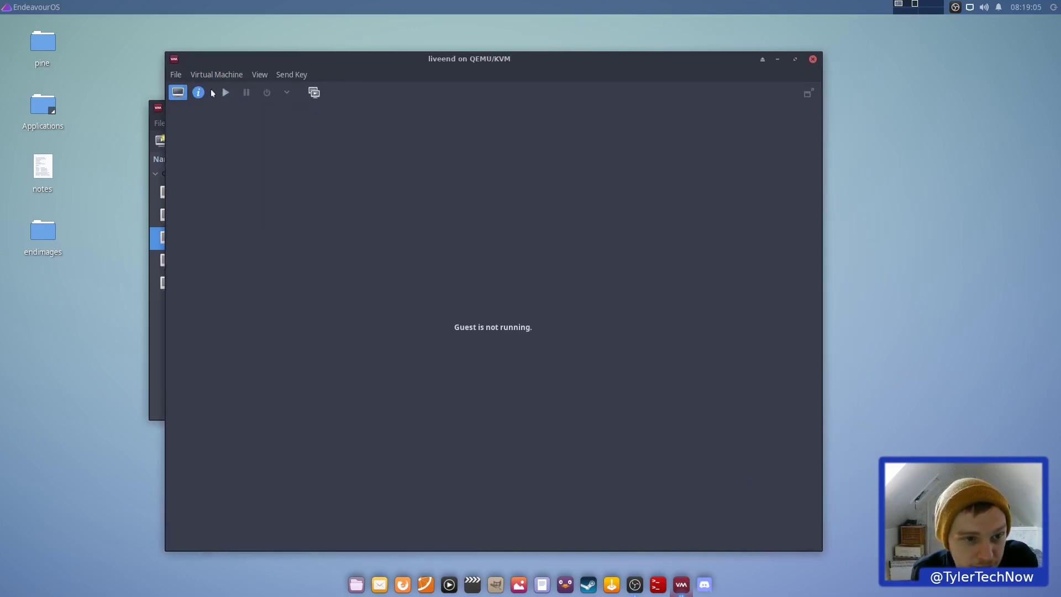
click(226, 92)
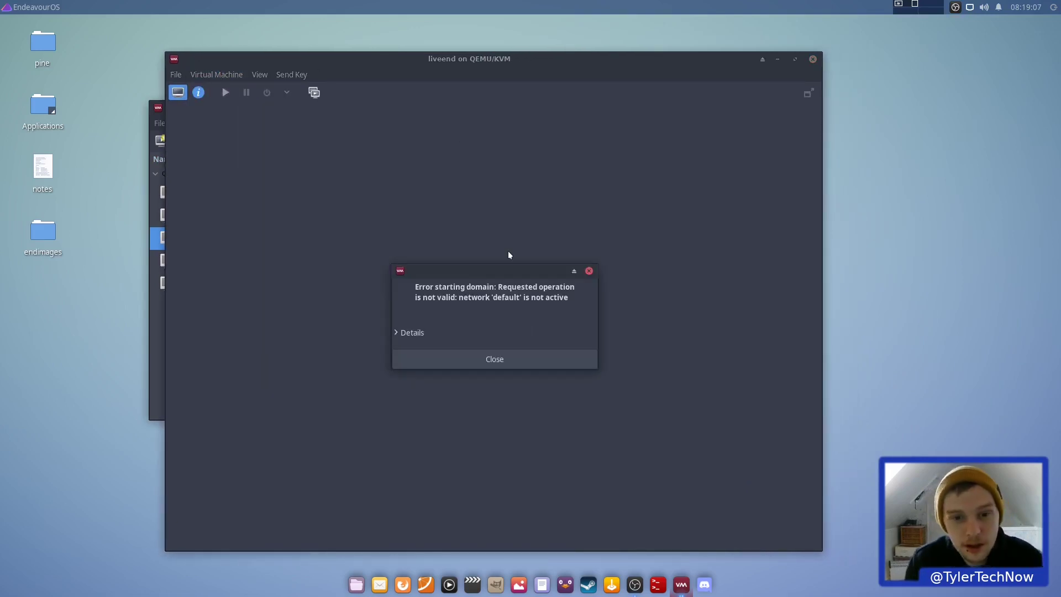
click(514, 360)
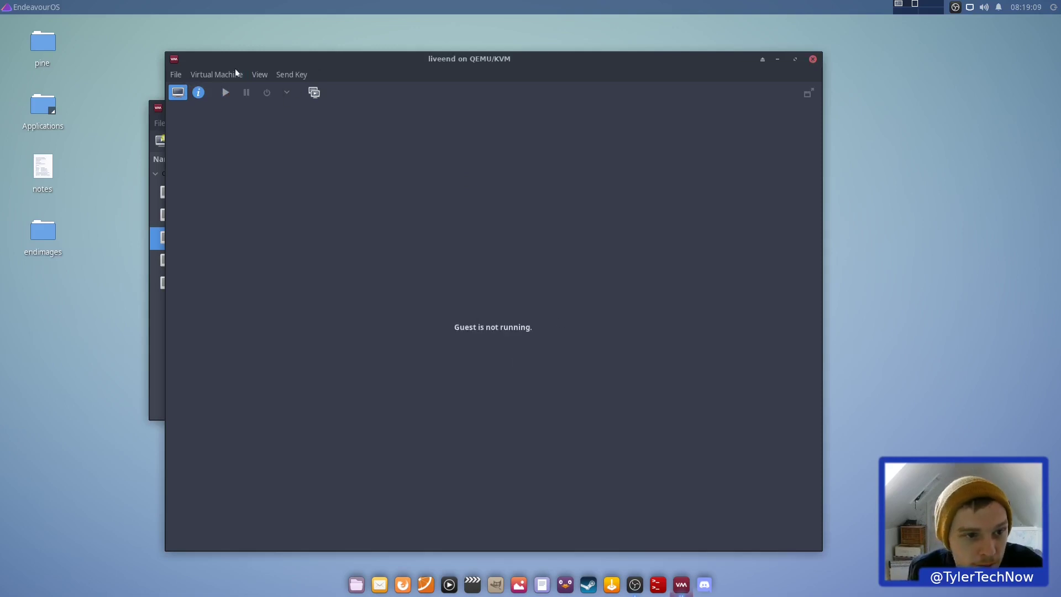
Set the network source of the liveend machine's NIC to Host device enp30s0: macvtap and apply it
click(199, 93)
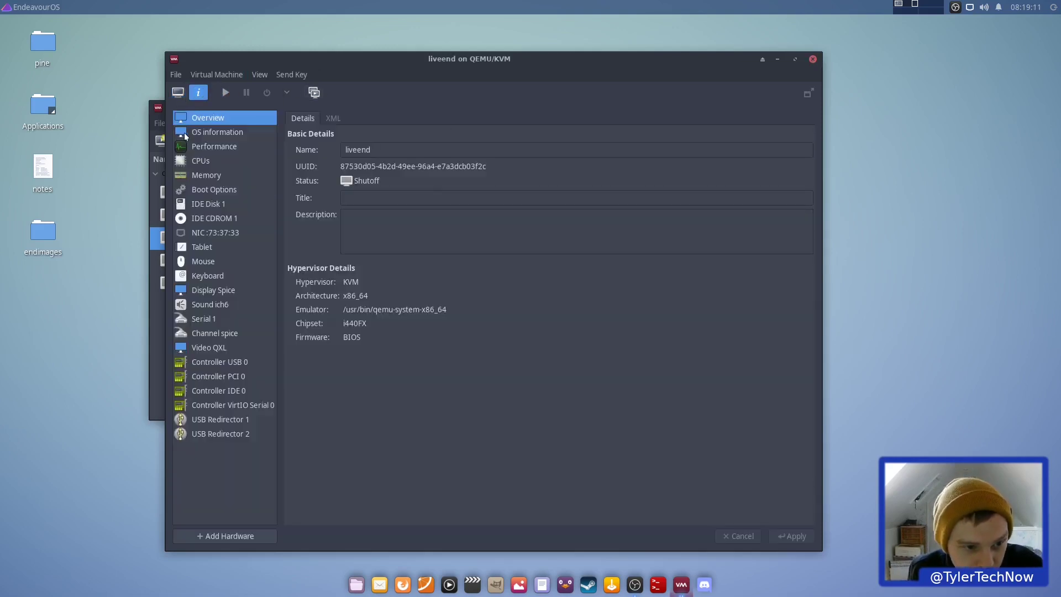
click(214, 233)
click(486, 150)
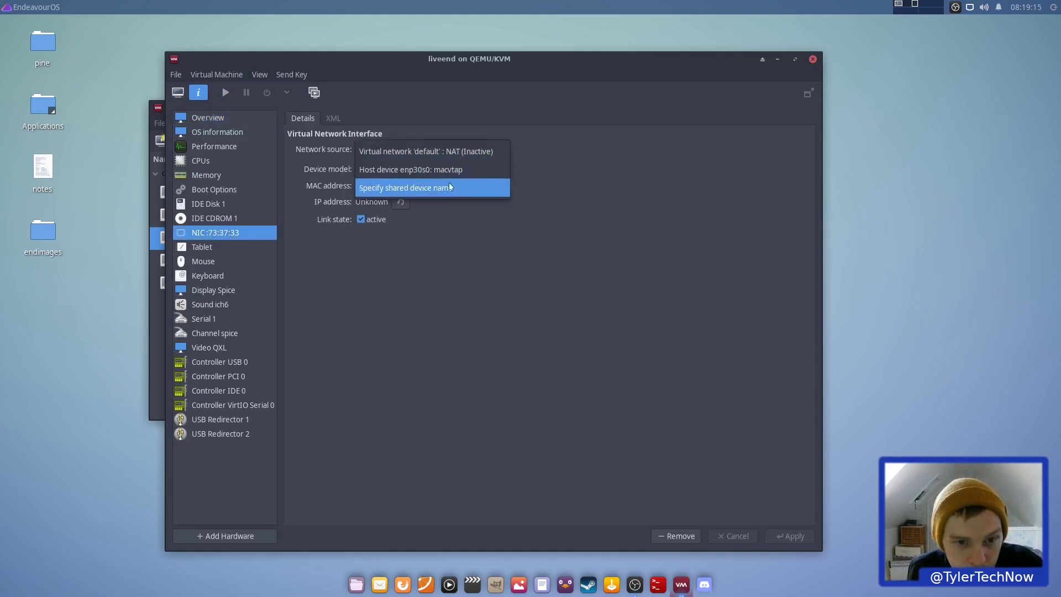
click(436, 168)
click(779, 537)
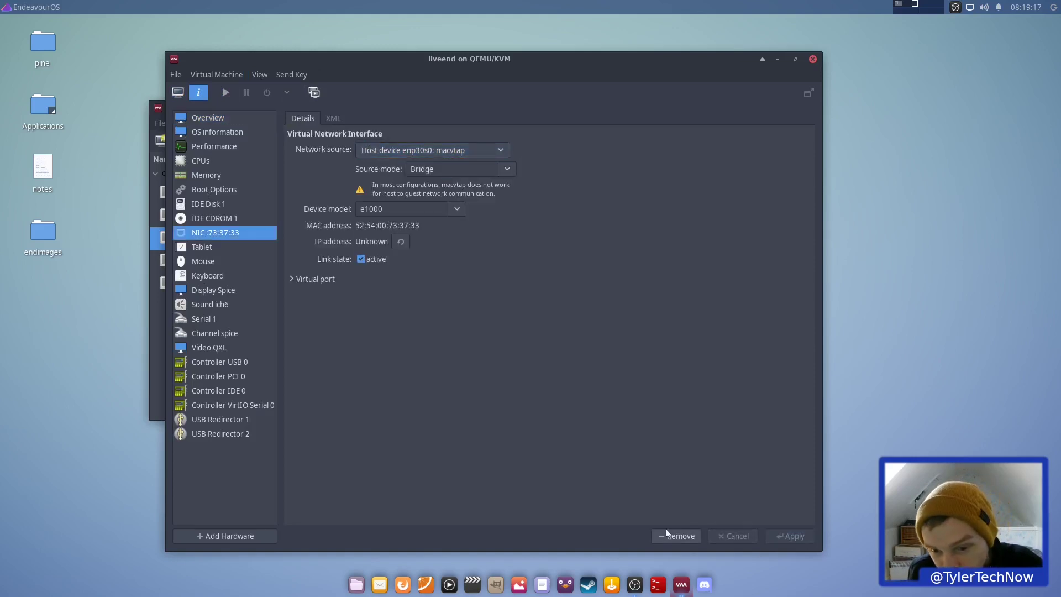
Reopen the liveend machine, start it and boot the EndeavourOS Default (x86_64) entry
click(813, 59)
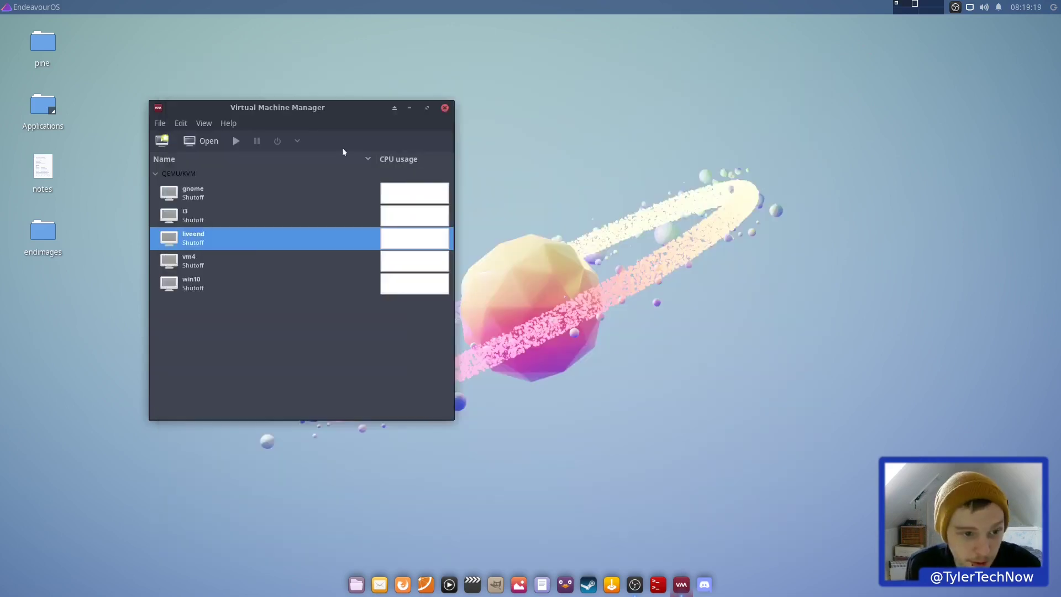
double_click(256, 238)
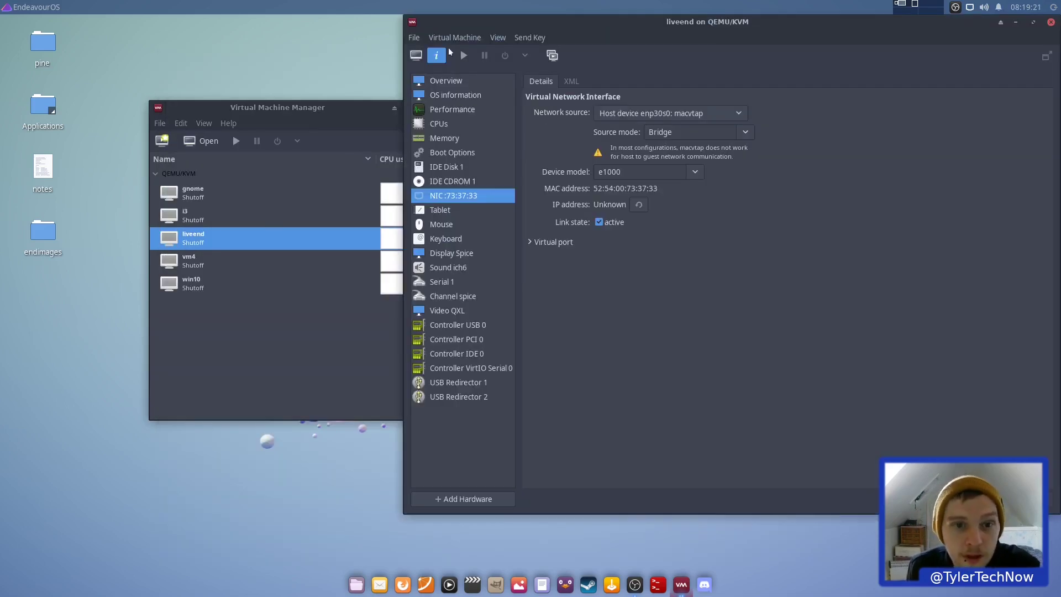
click(468, 55)
drag(595, 22, 334, 35)
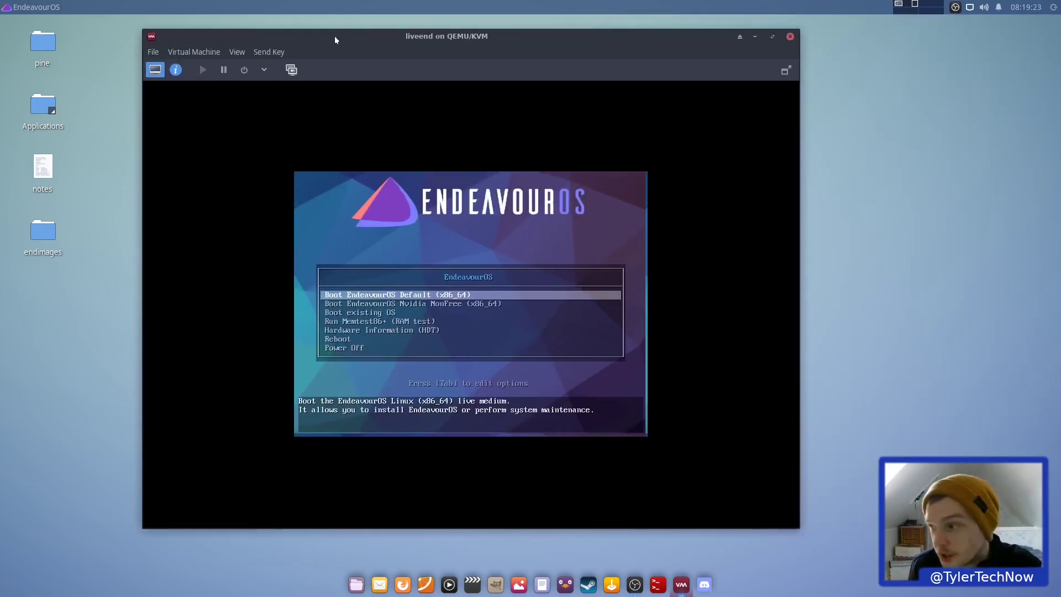
key(Return)
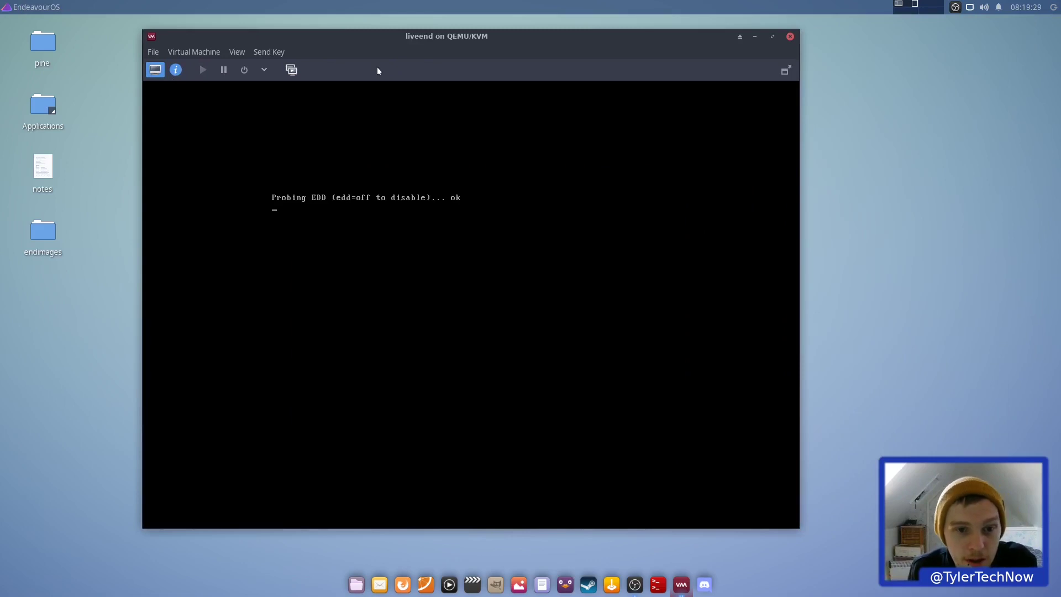
drag(385, 37, 589, 53)
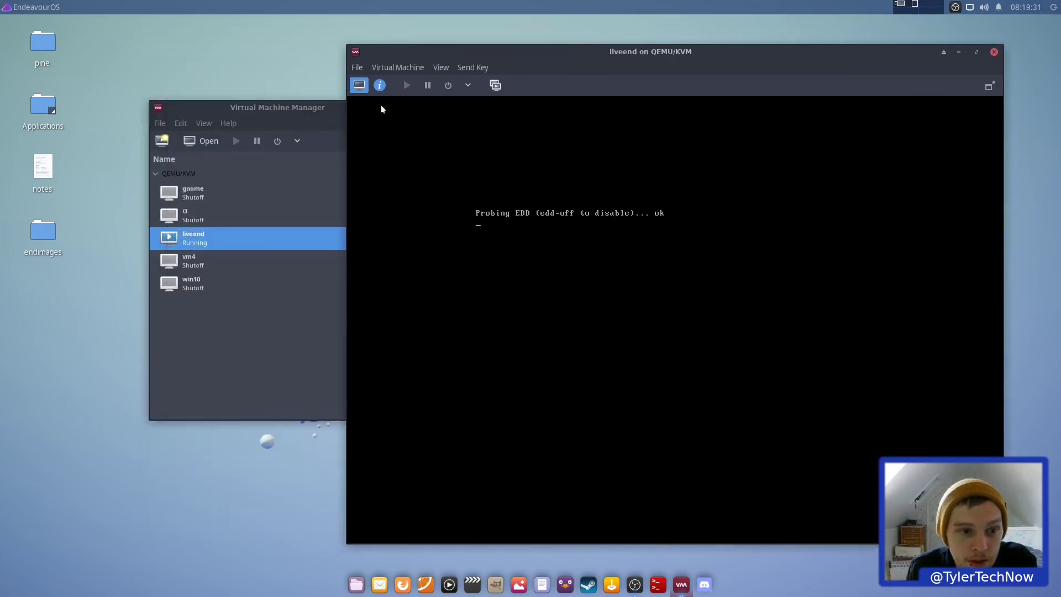
click(204, 322)
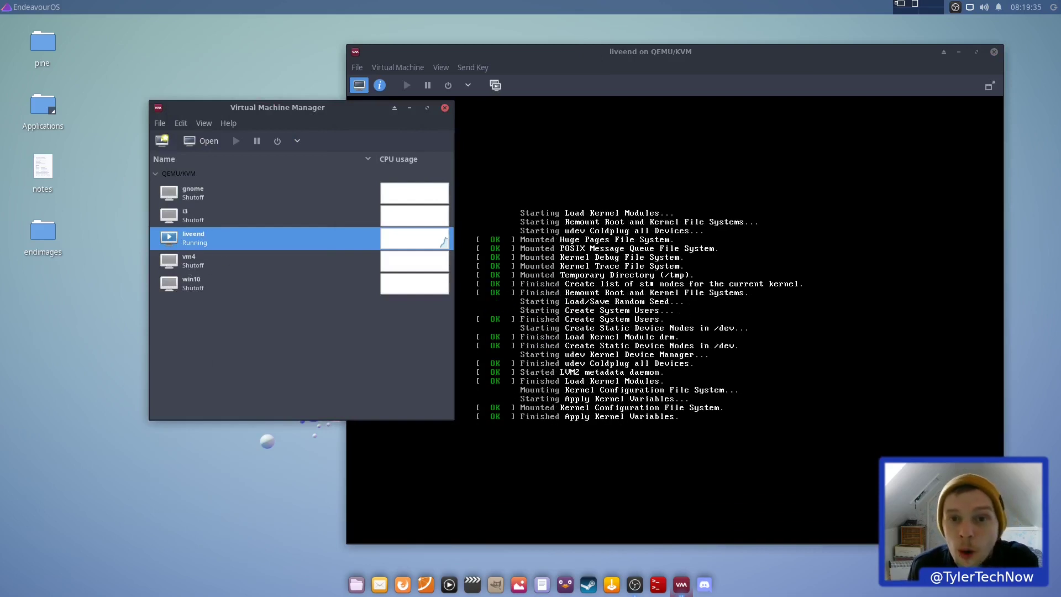
drag(673, 61, 621, 63)
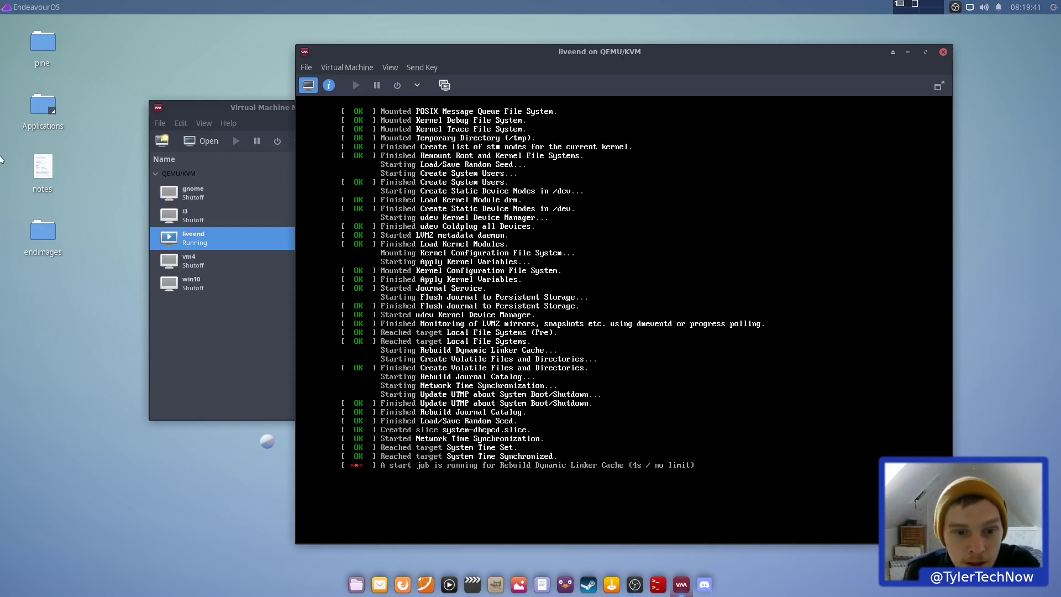
mouse_move(585, 58)
mouse_down()
mouse_move(483, 44)
mouse_move(596, 52)
mouse_up()
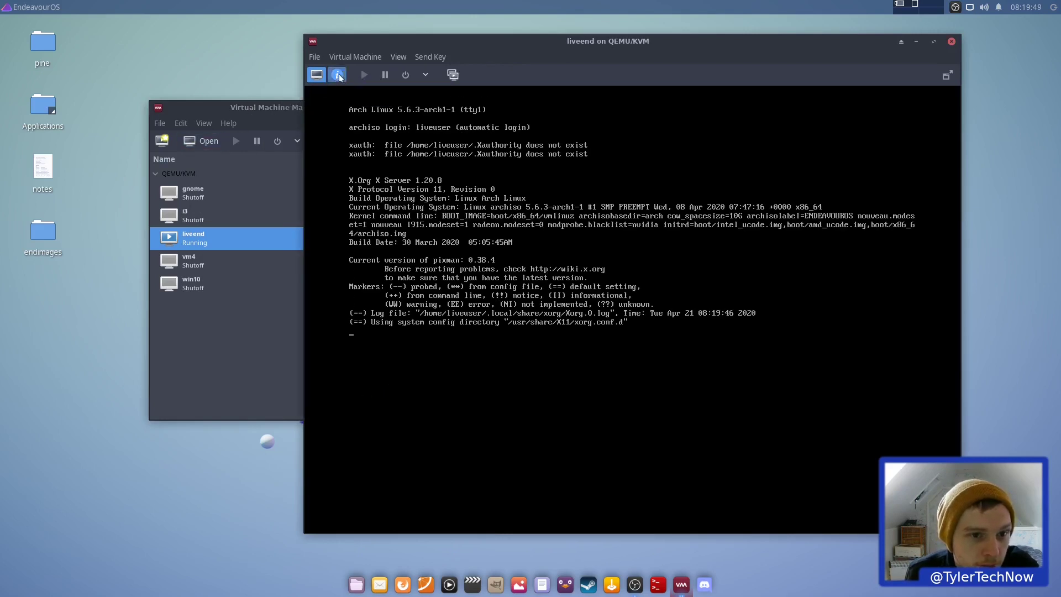
Review the liveend machine's CPU, overview, OS, performance and memory settings, and return to its graphical console
click(337, 75)
click(349, 145)
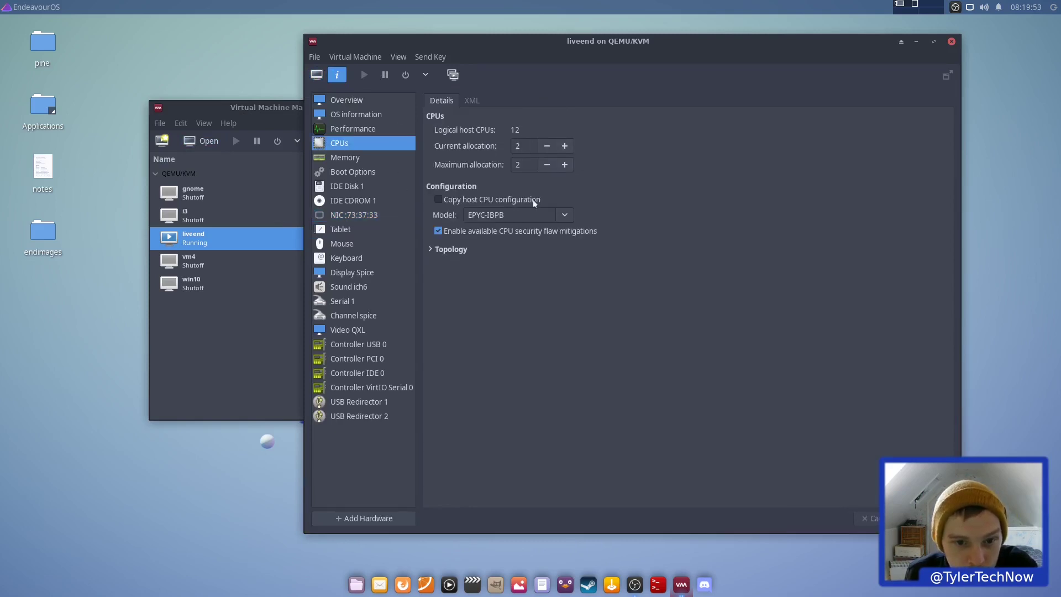
click(355, 102)
click(359, 115)
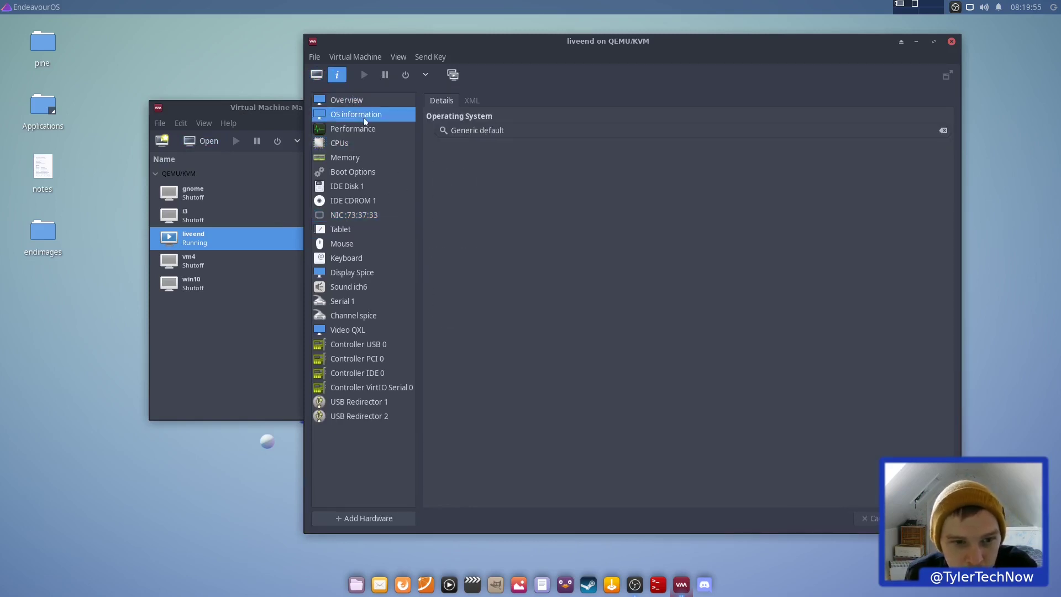
click(367, 129)
click(334, 158)
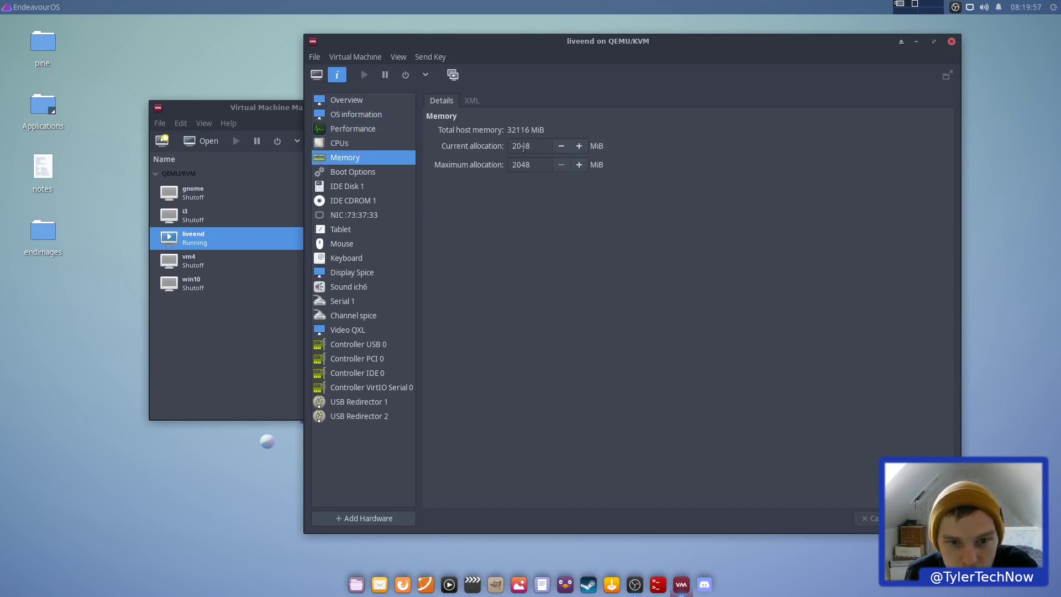
click(320, 76)
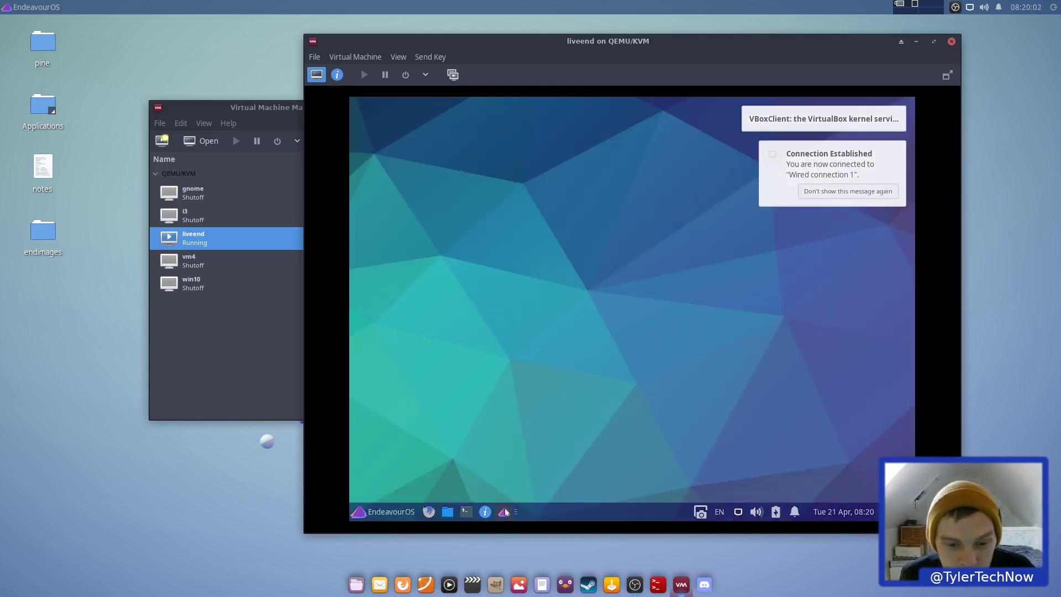
Launch the EndeavourOS installer from the live desktop's welcome app using the Online installation method
click(505, 510)
click(555, 303)
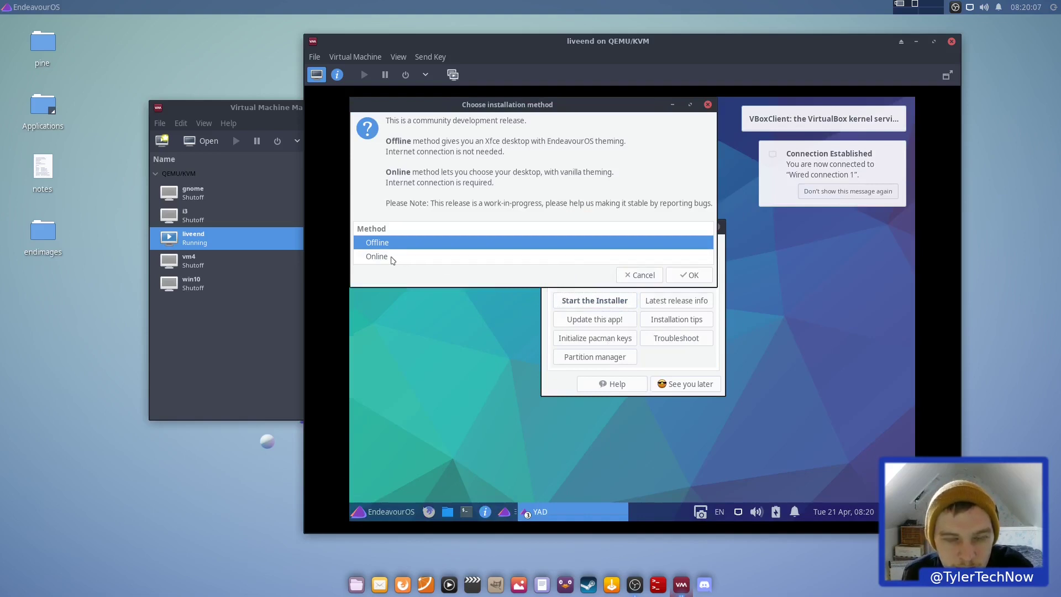
drag(509, 105, 605, 175)
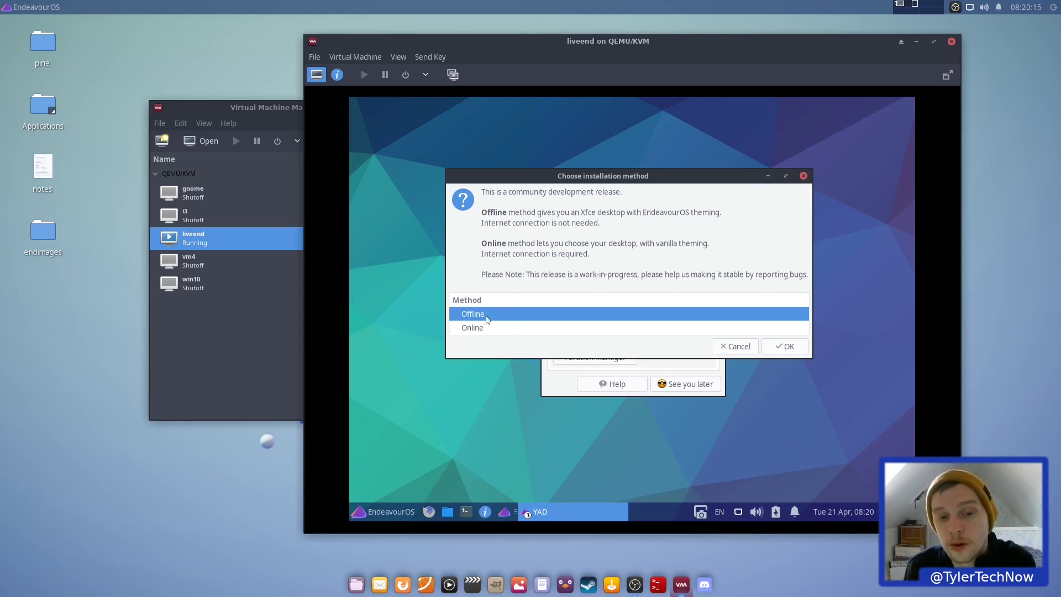
click(472, 329)
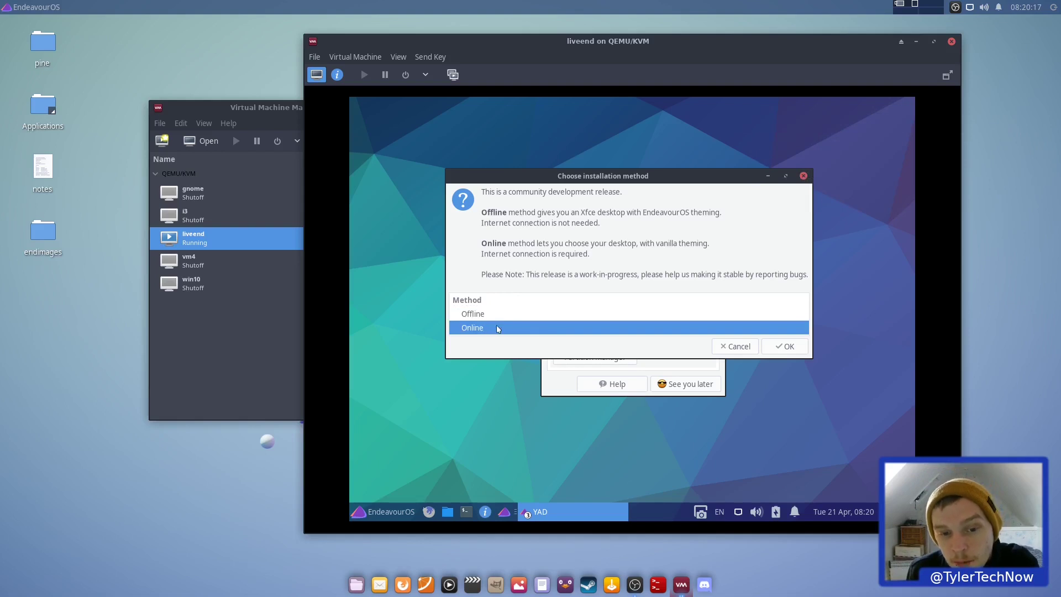
click(787, 345)
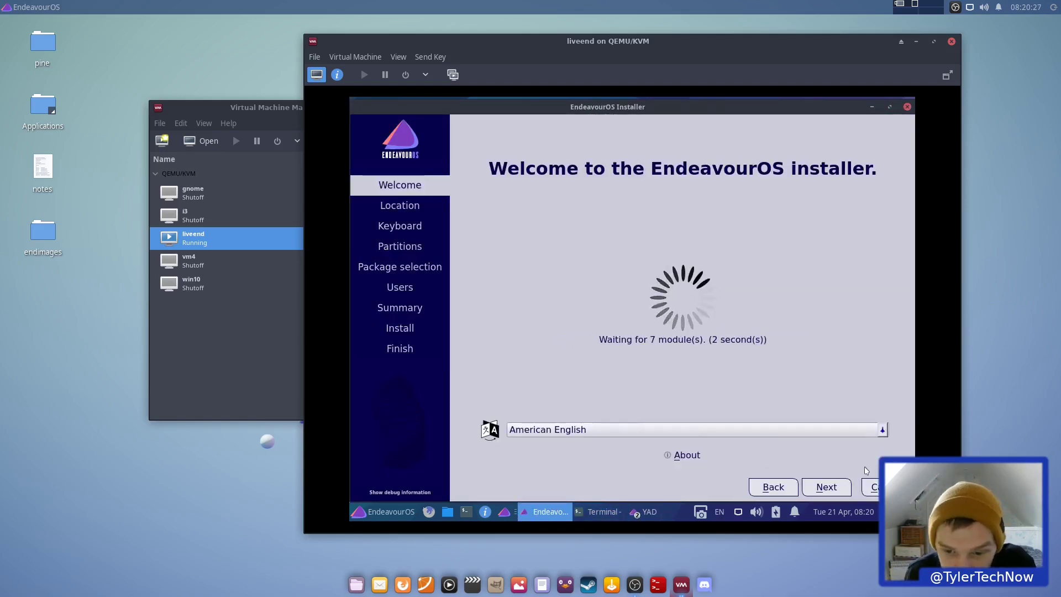
View the installer's About information, and accept American English as installer language and Europe/London as location
click(696, 460)
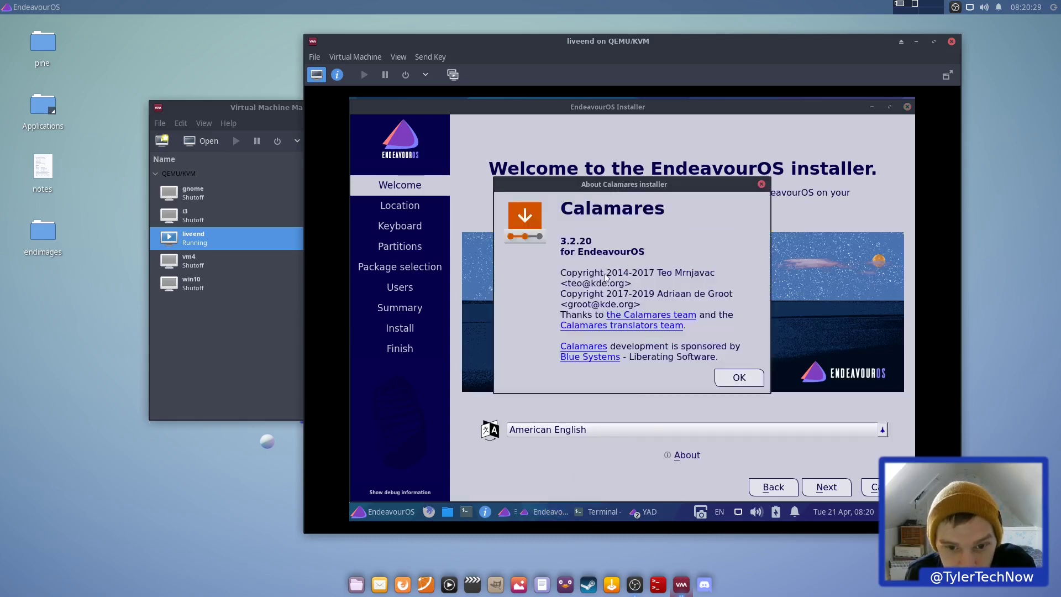
click(740, 377)
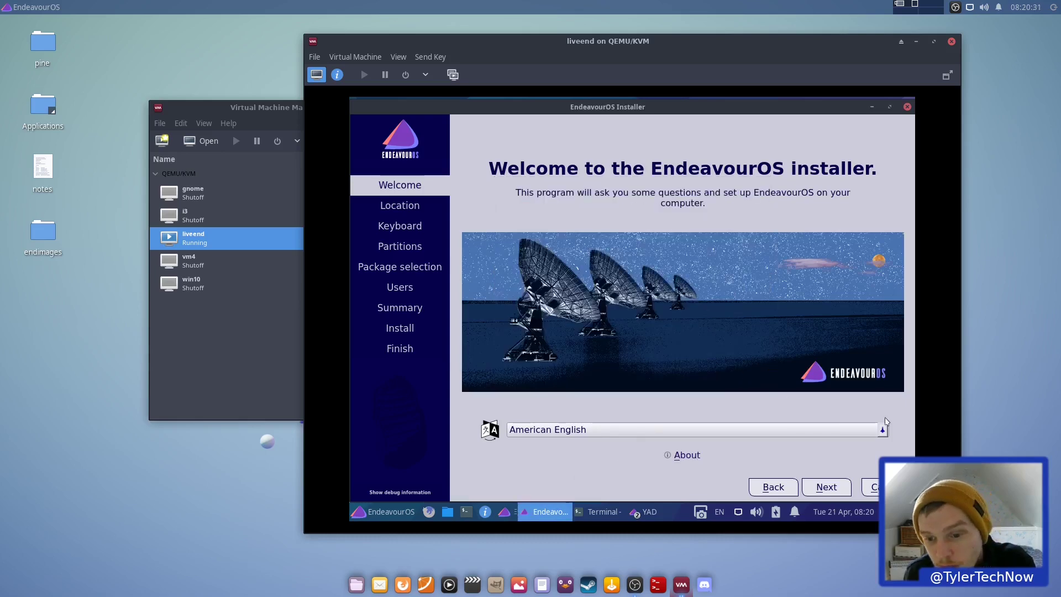
click(828, 489)
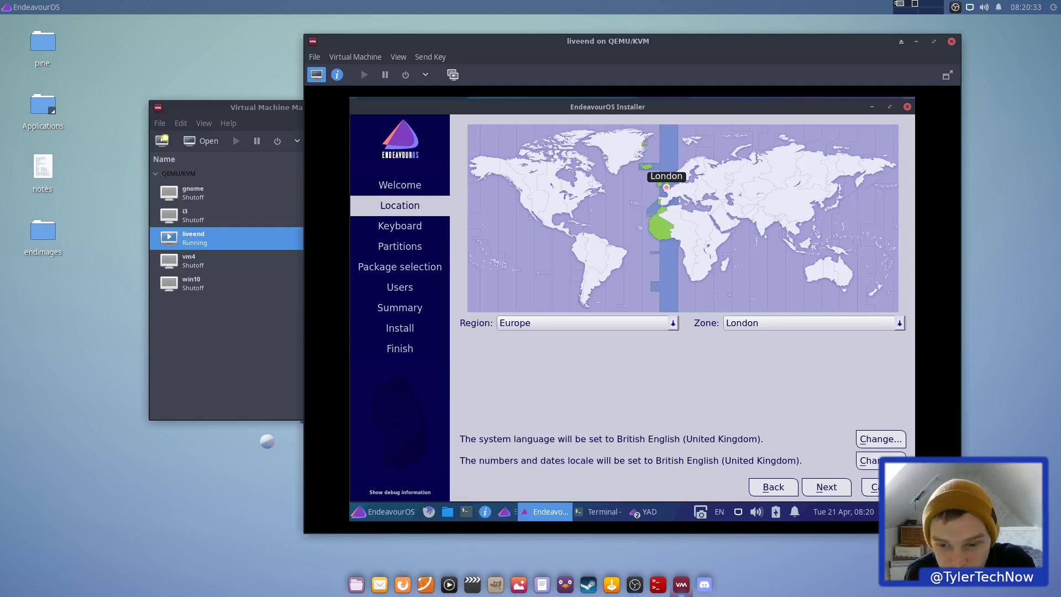
click(827, 488)
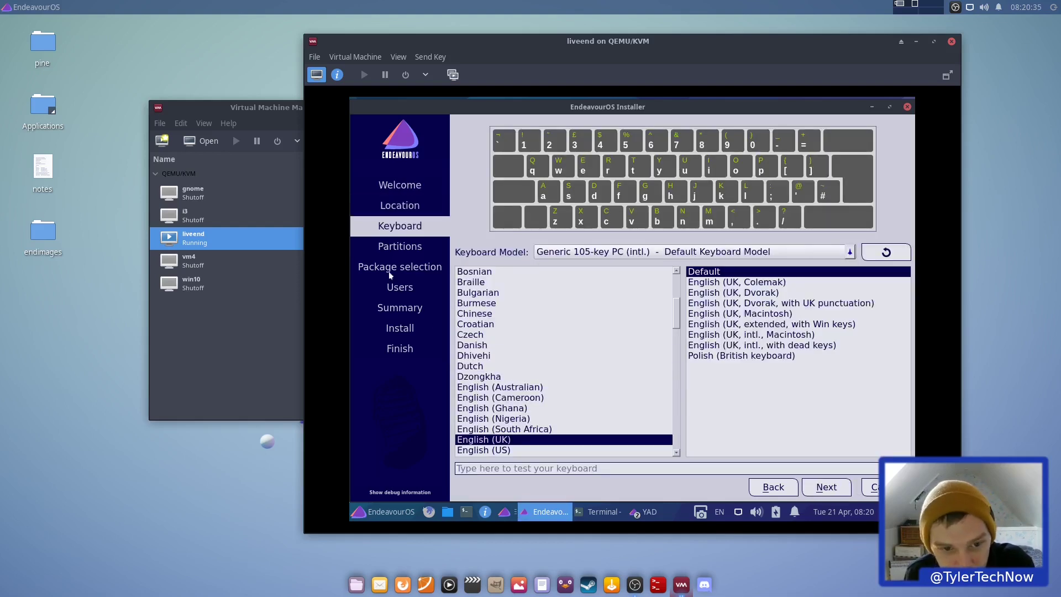
Accept the default English (UK) keyboard layout and choose to erase the 20 GiB QEMU HARDDISK with No Swap
click(847, 485)
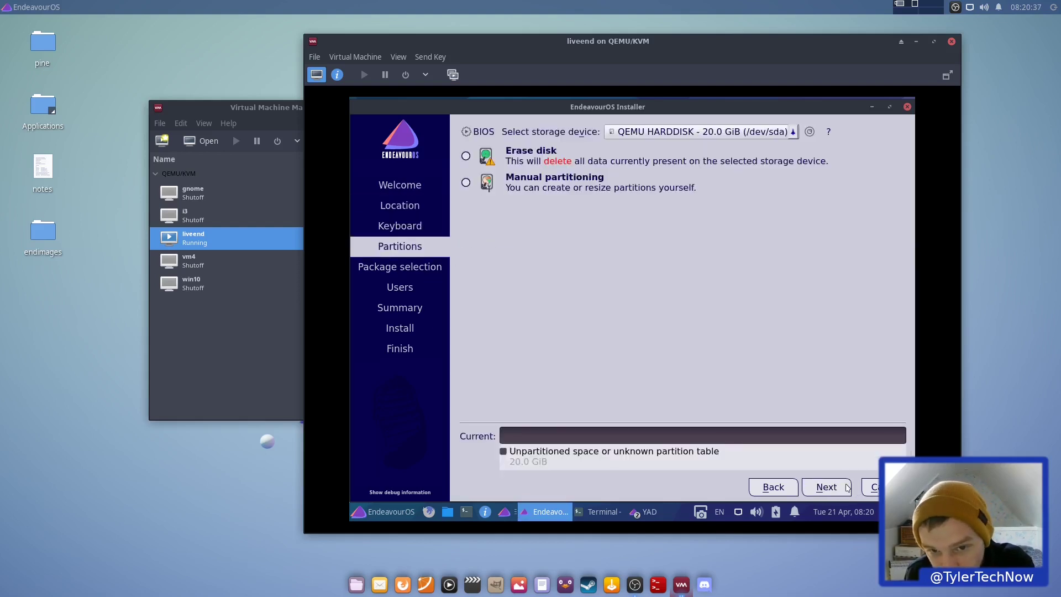
click(467, 157)
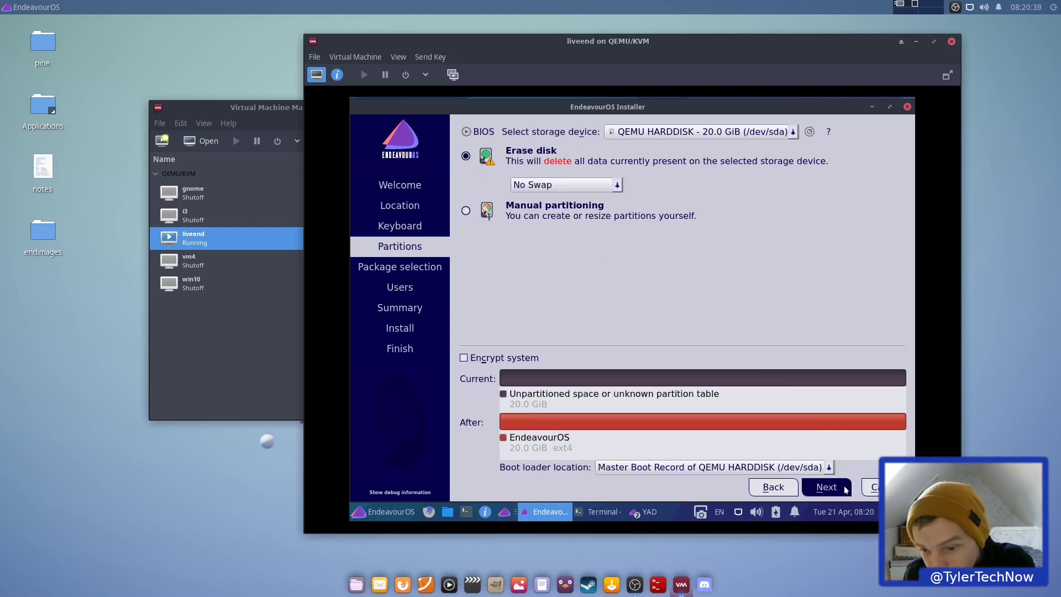
click(825, 487)
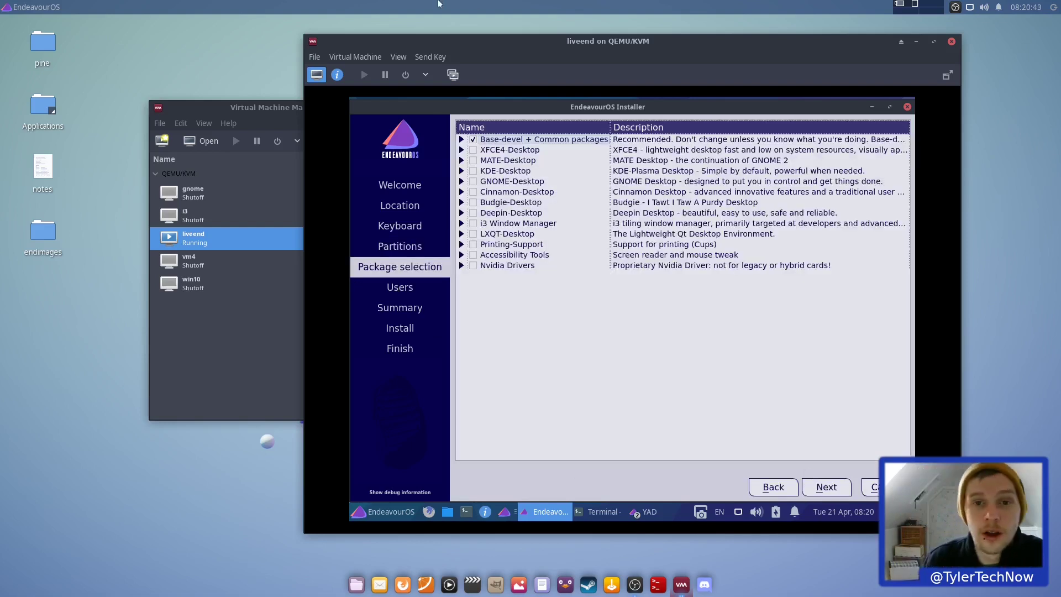
Expand the Base-devel + Common packages group and examine the packages it includes
drag(596, 47, 534, 42)
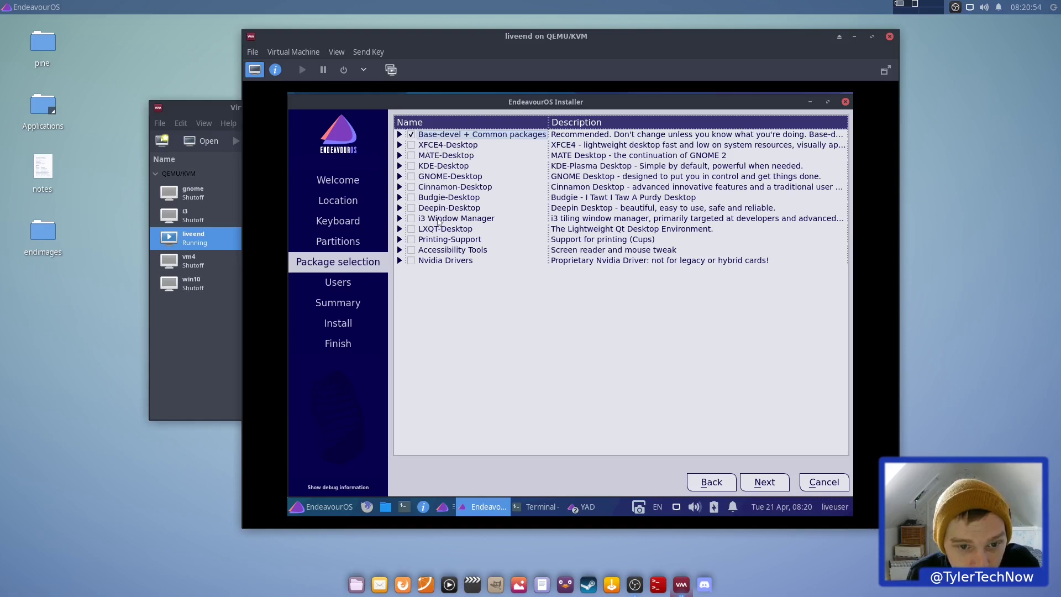
click(401, 136)
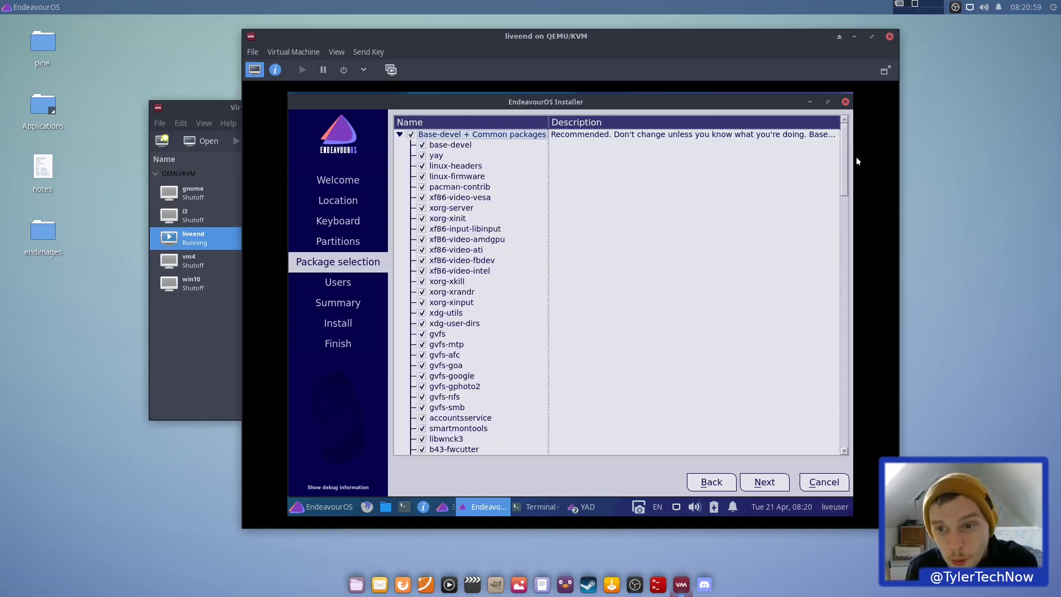
drag(846, 160, 816, 122)
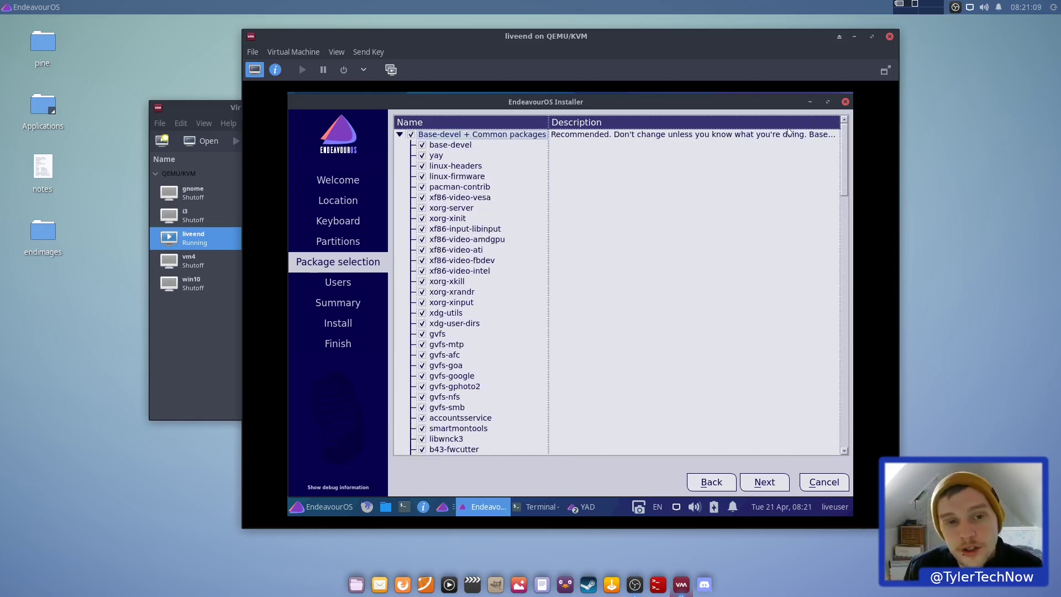
Collapse the Base-devel + Common packages group and examine the packages in the GNOME-Desktop group
click(399, 135)
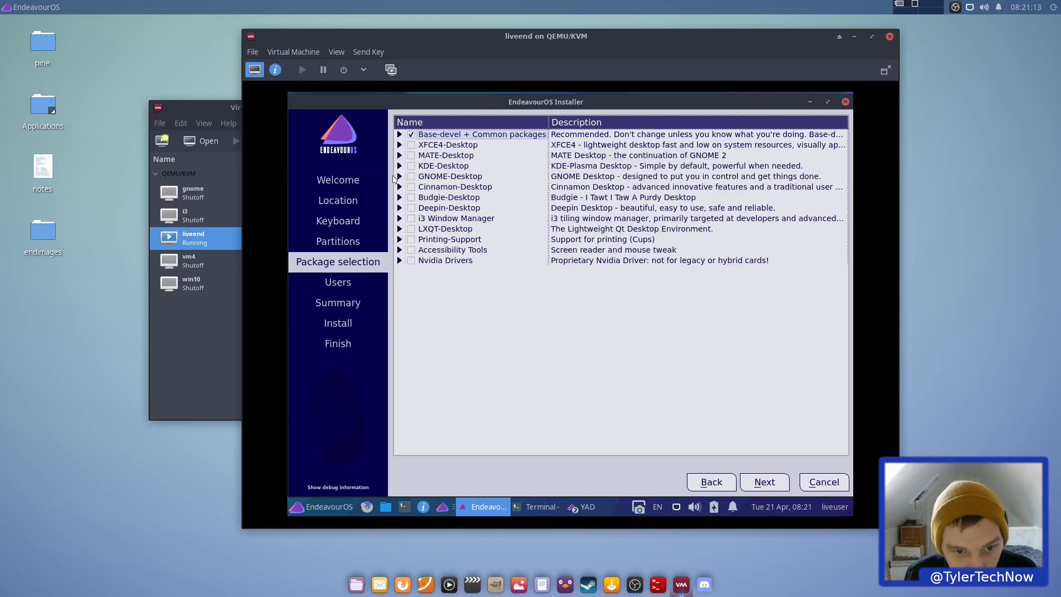
click(399, 177)
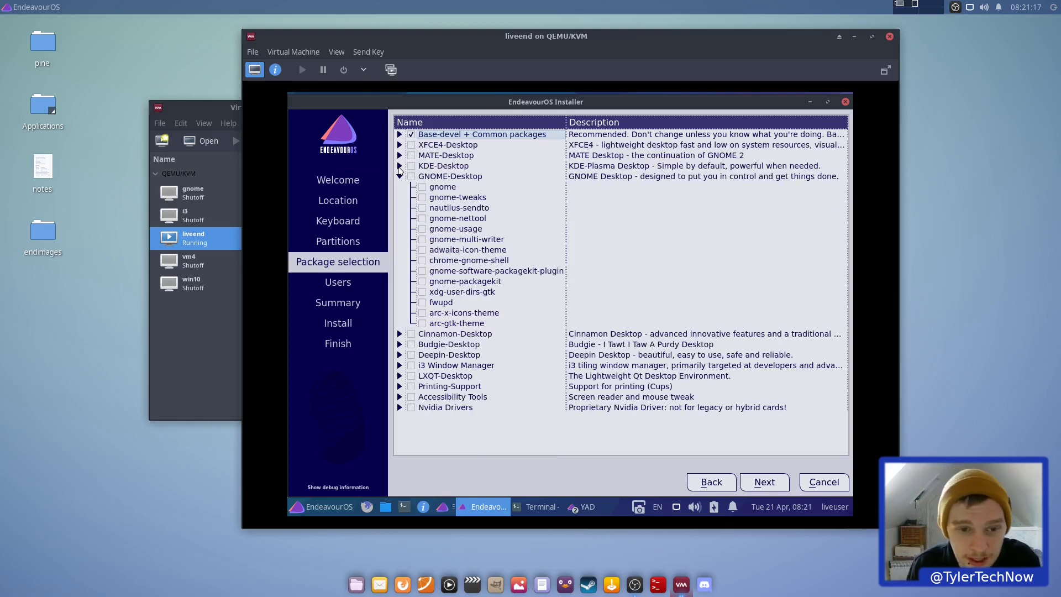
click(448, 197)
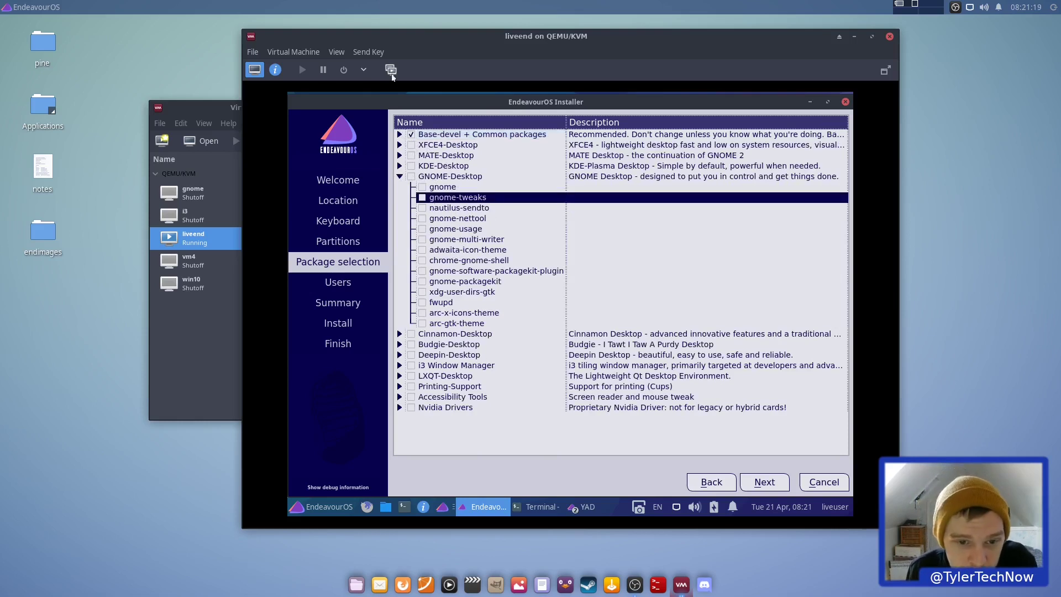
click(461, 260)
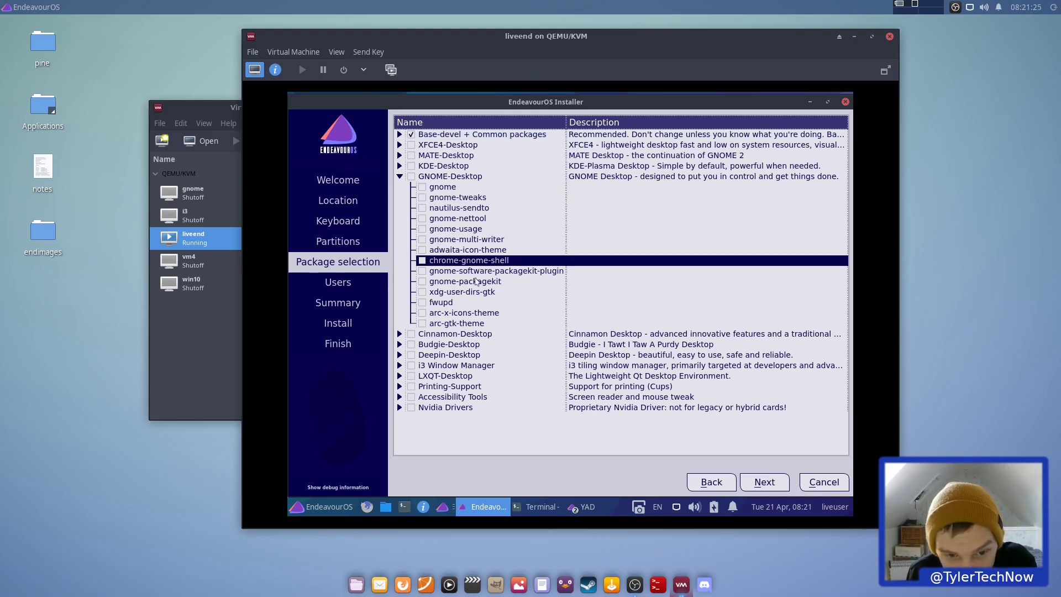
click(400, 177)
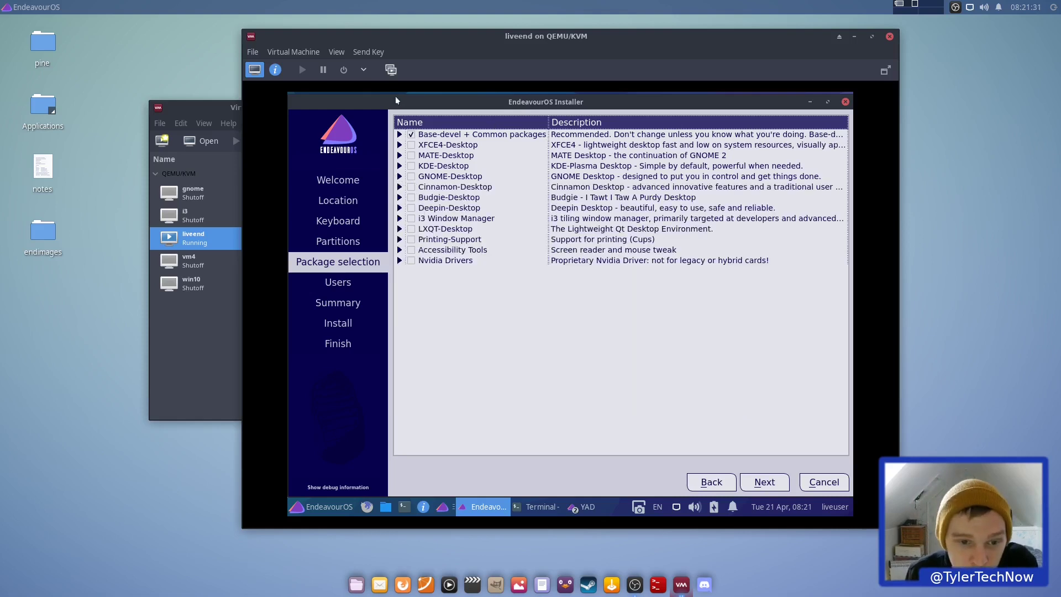
Examine the packages in the Nvidia Drivers, Accessibility Tools and Printing-Support groups
click(400, 261)
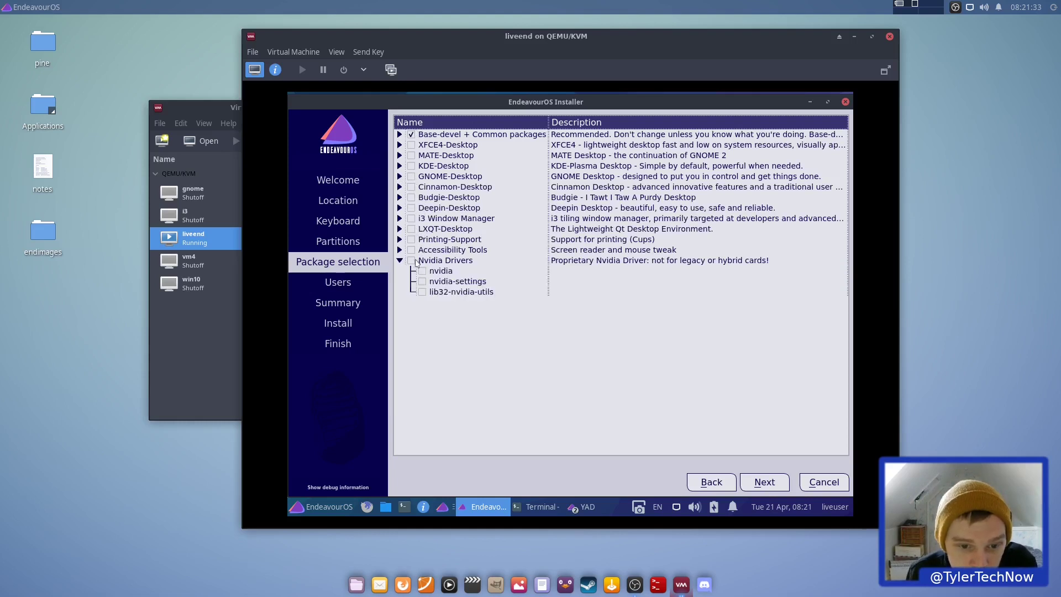
click(400, 261)
click(400, 250)
click(400, 240)
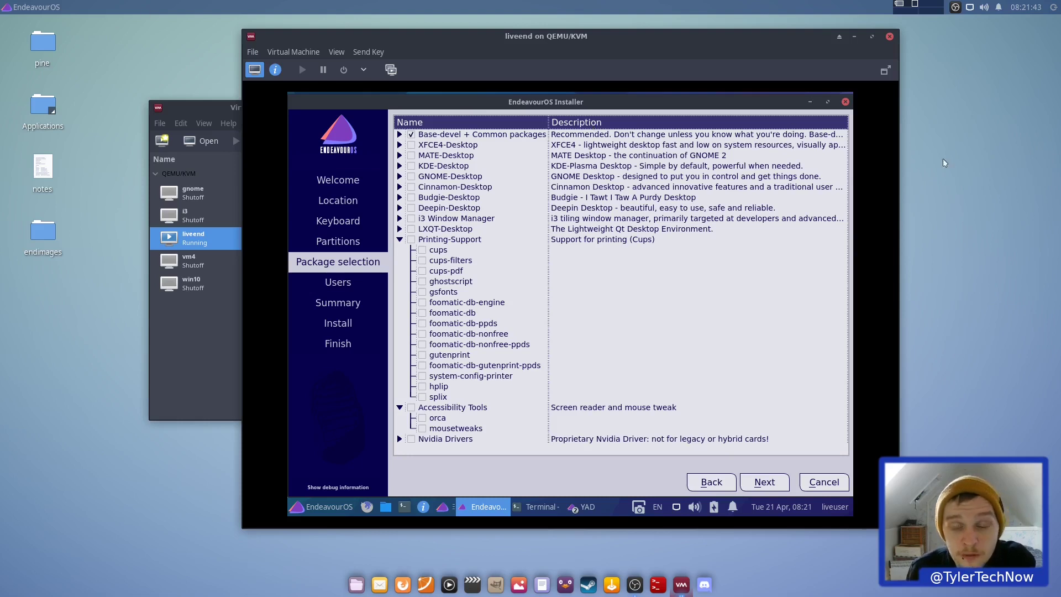
Close the liveend console window and force off the liveend virtual machine
click(890, 37)
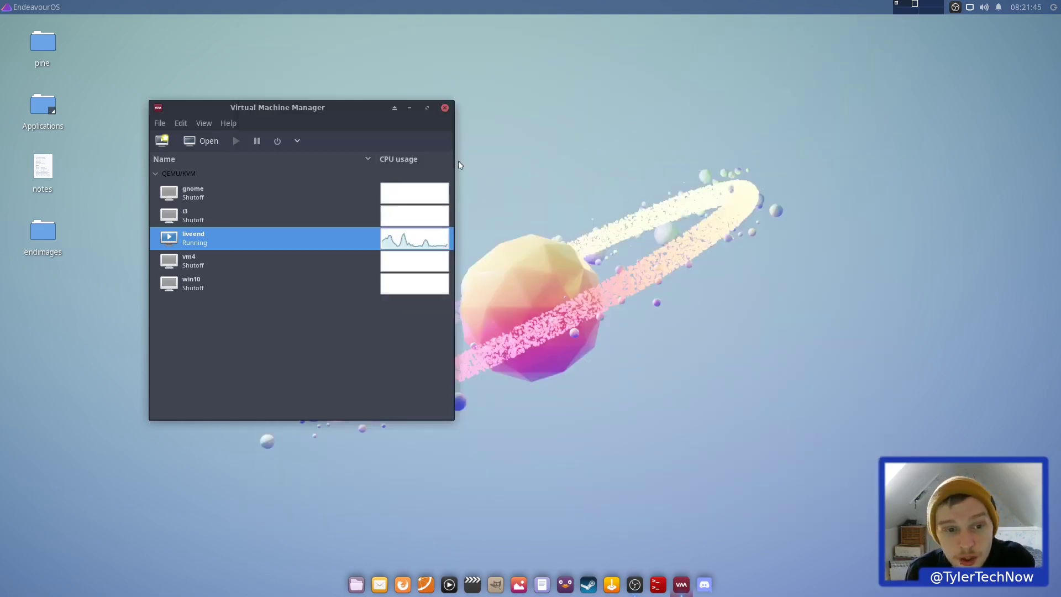
right_click(216, 238)
mouse_move(284, 275)
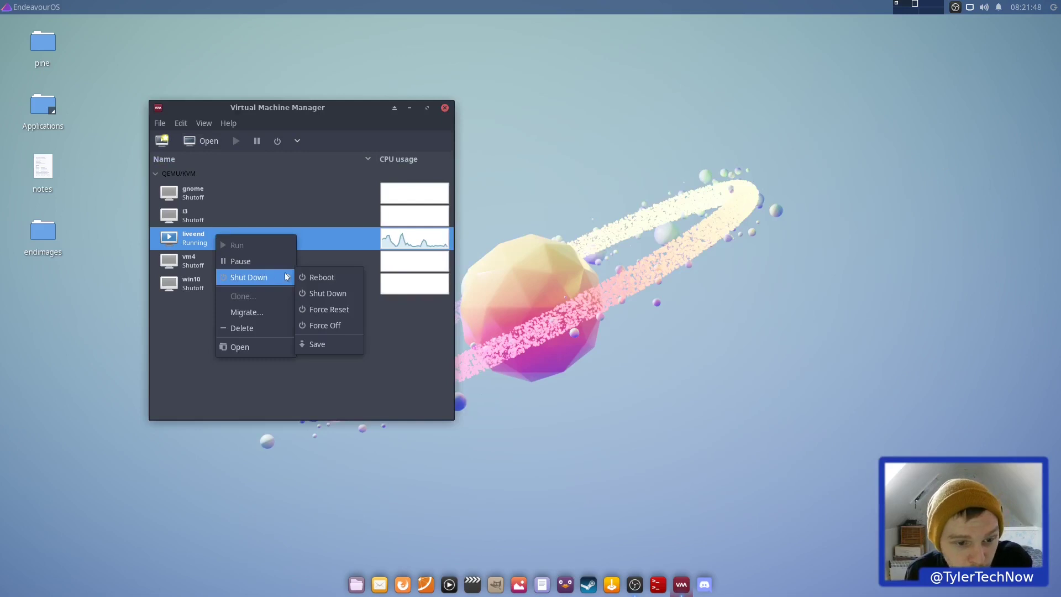
click(329, 323)
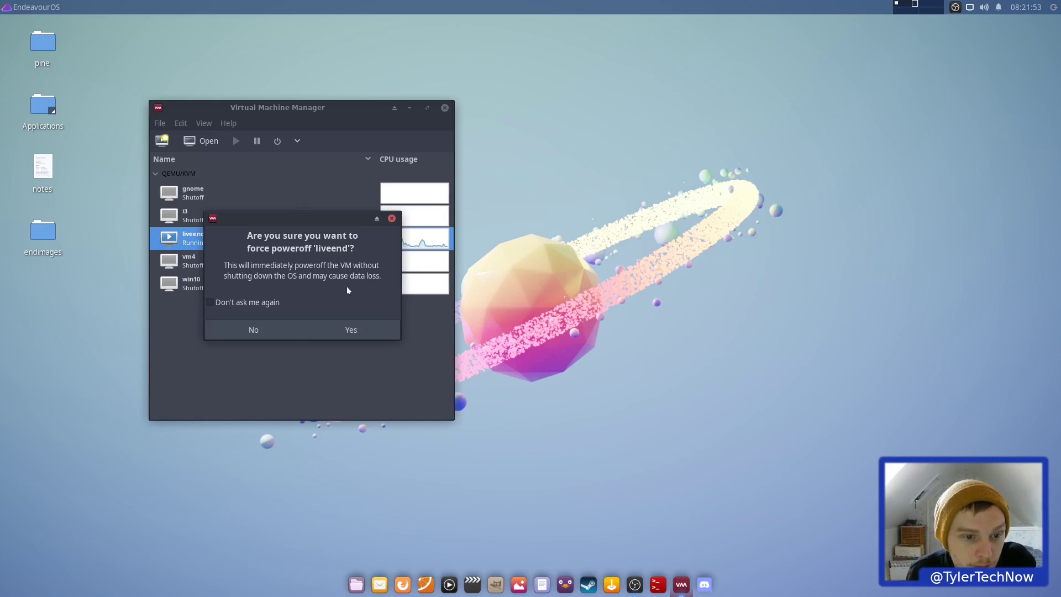
click(340, 329)
Start the vm4 virtual machine and open its console in a maximized window
click(214, 263)
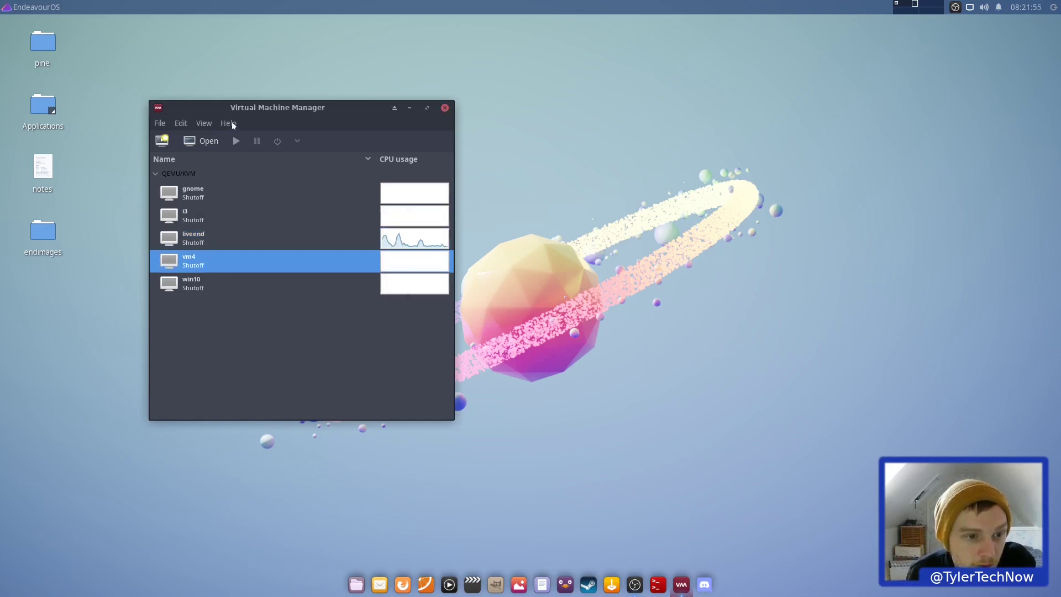
click(236, 142)
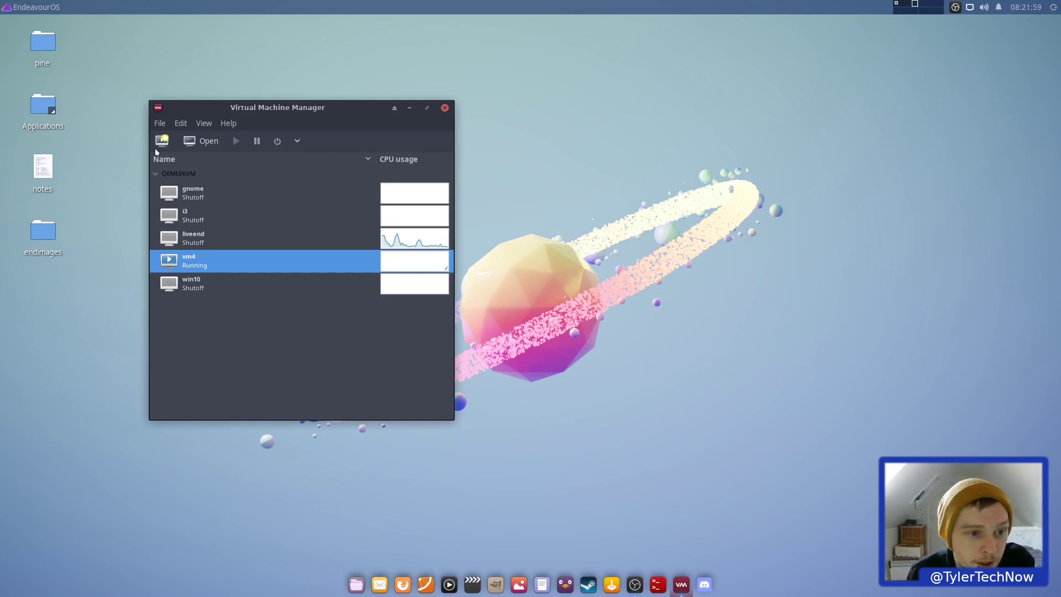
click(202, 141)
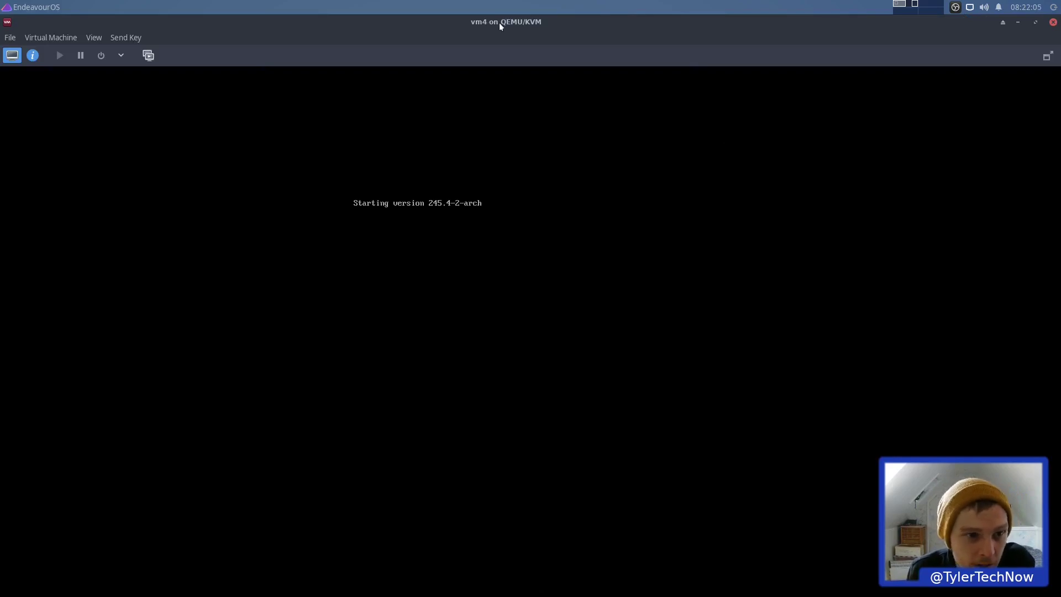
drag(500, 24, 511, 4)
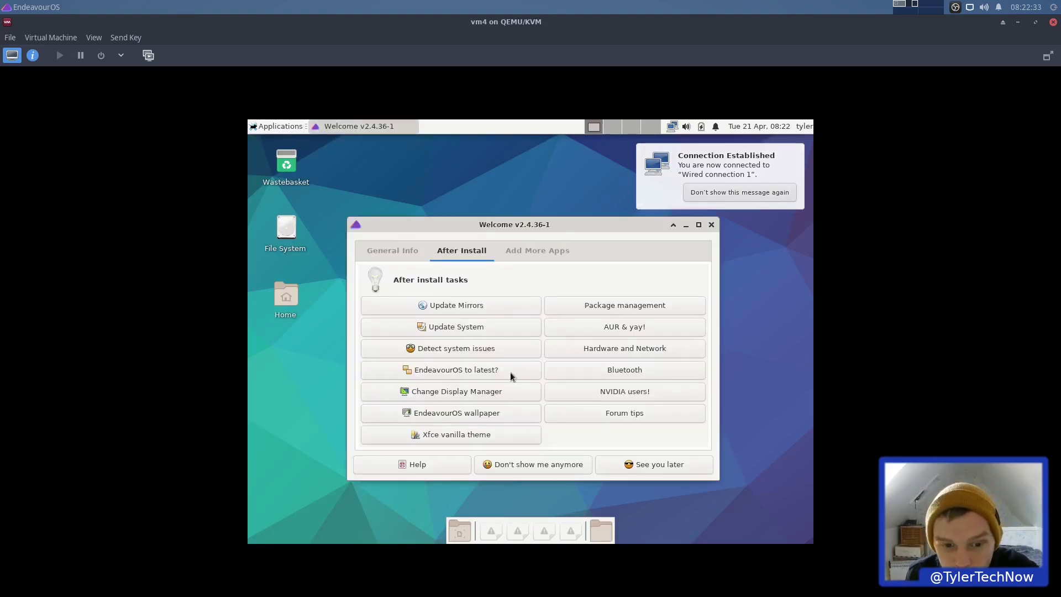
Apply the EndeavourOS wallpaper through the Welcome app's after-install tasks and close the Welcome app
click(463, 416)
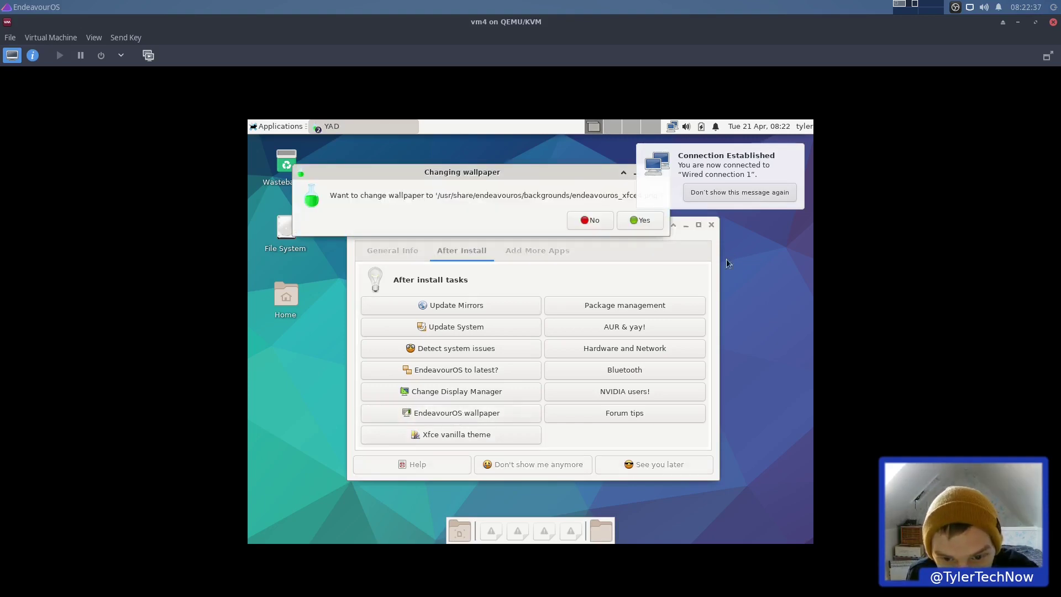
click(635, 221)
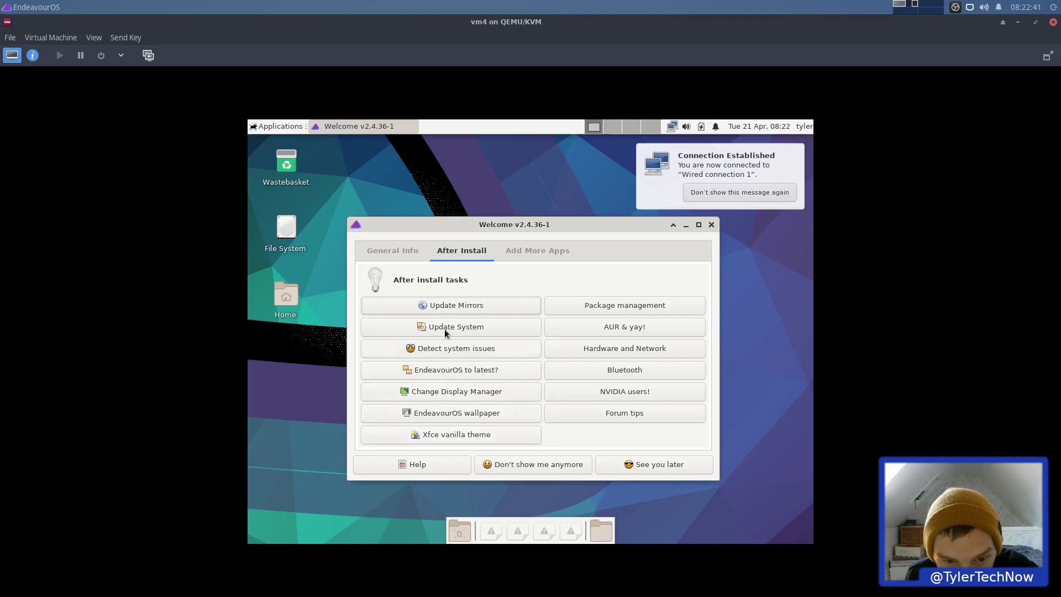
click(710, 225)
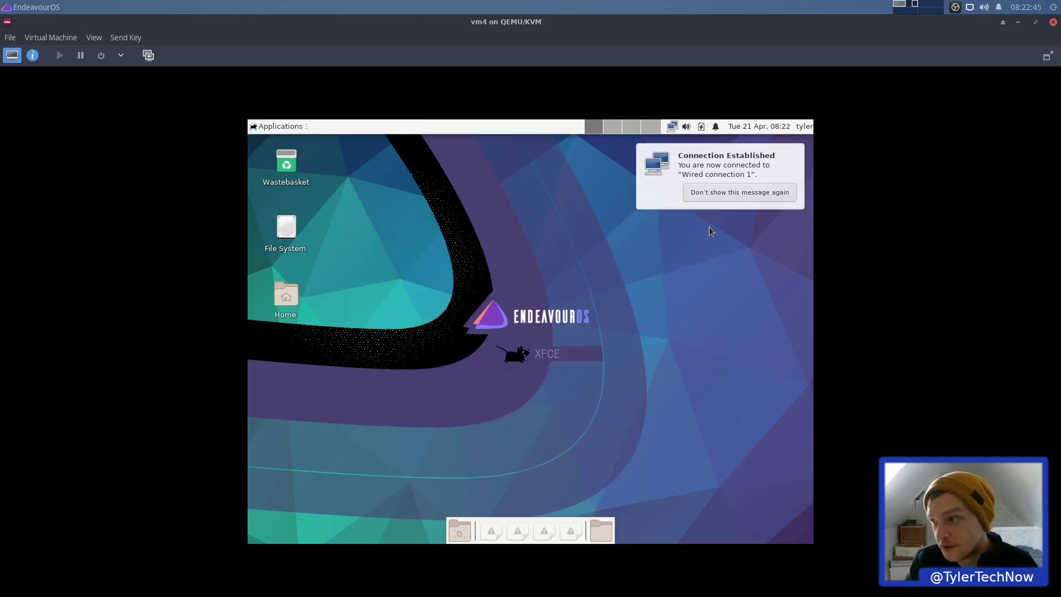
Close the vm4 console window and try to shut down the vm4 virtual machine
click(1053, 22)
right_click(247, 256)
mouse_move(297, 299)
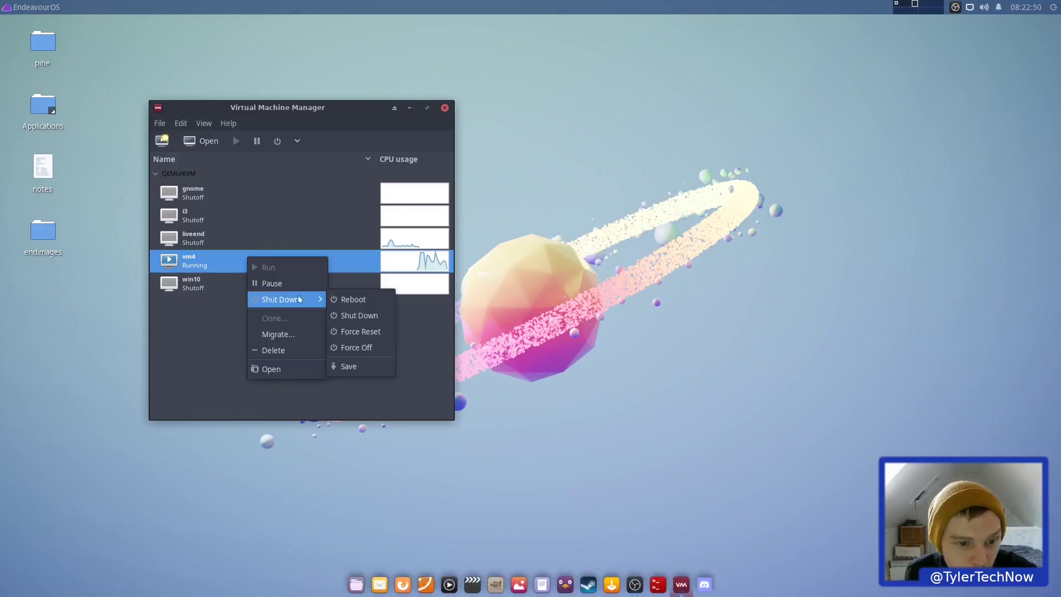
click(372, 319)
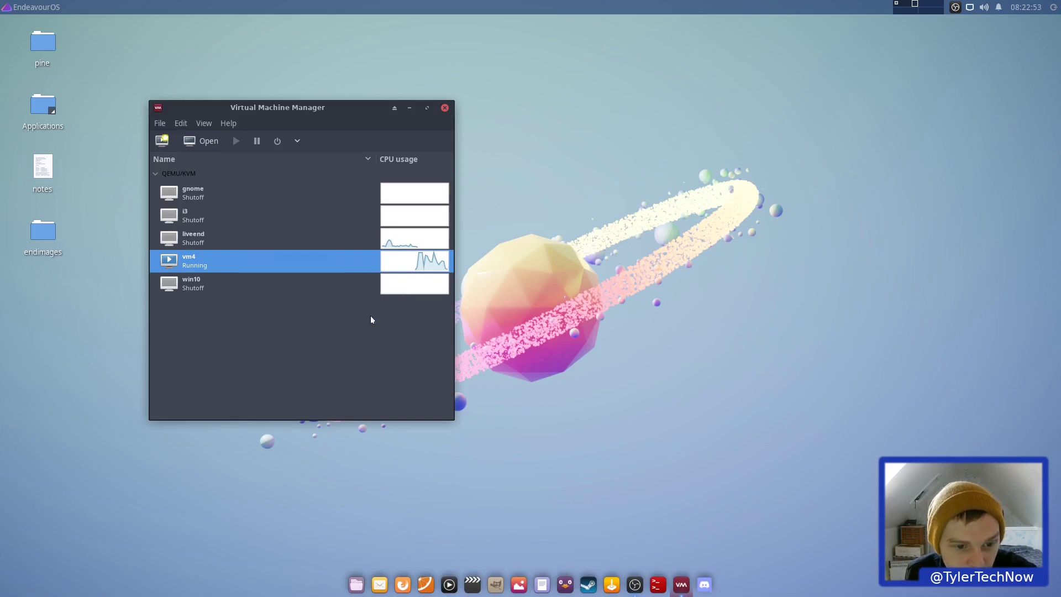
Start the liveend virtual machine and reopen the console of vm4
click(200, 238)
click(236, 141)
right_click(195, 261)
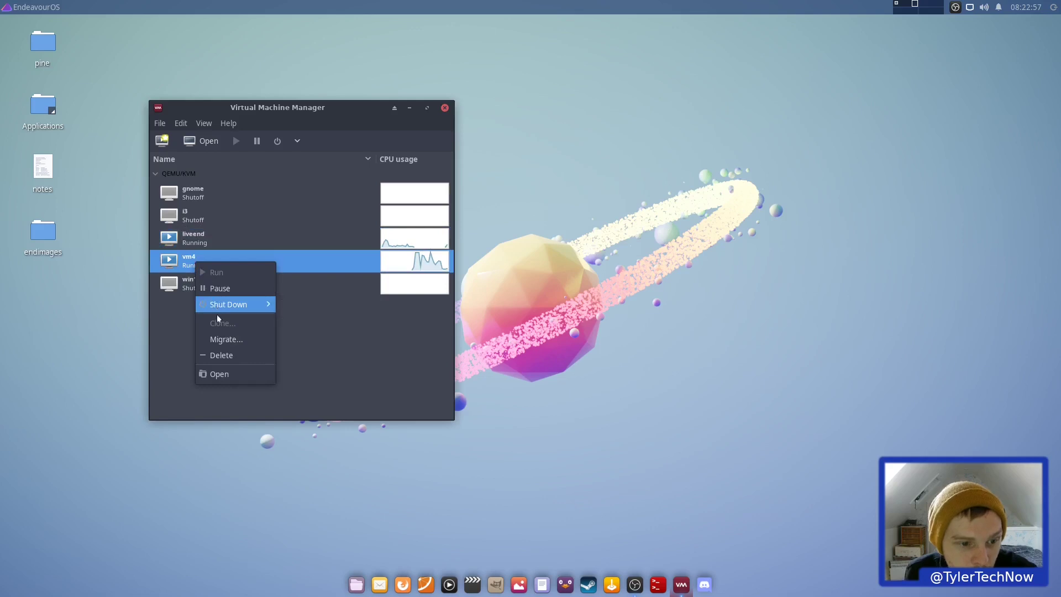
click(184, 260)
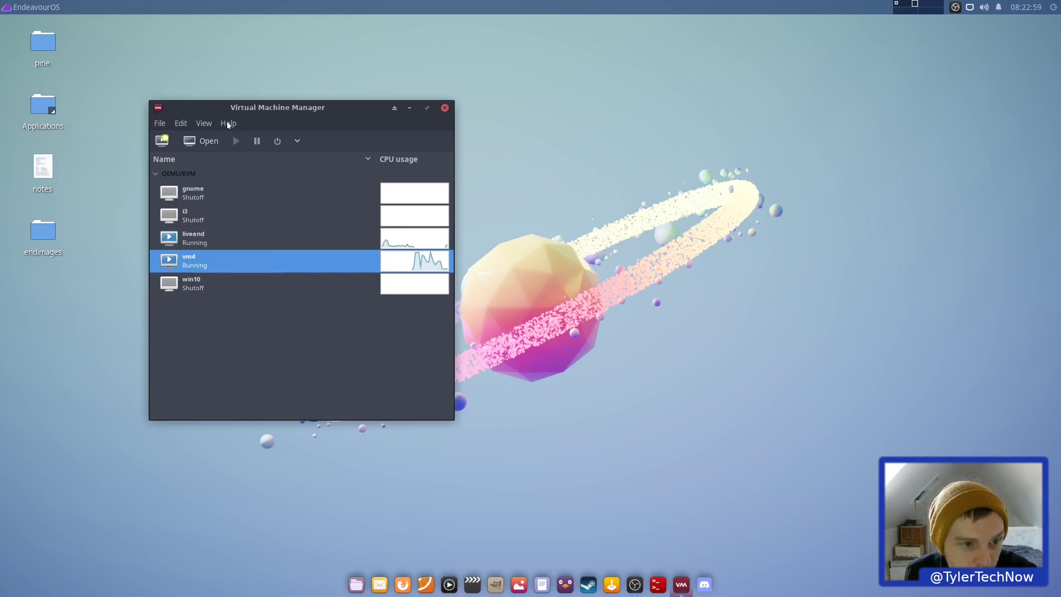
click(209, 141)
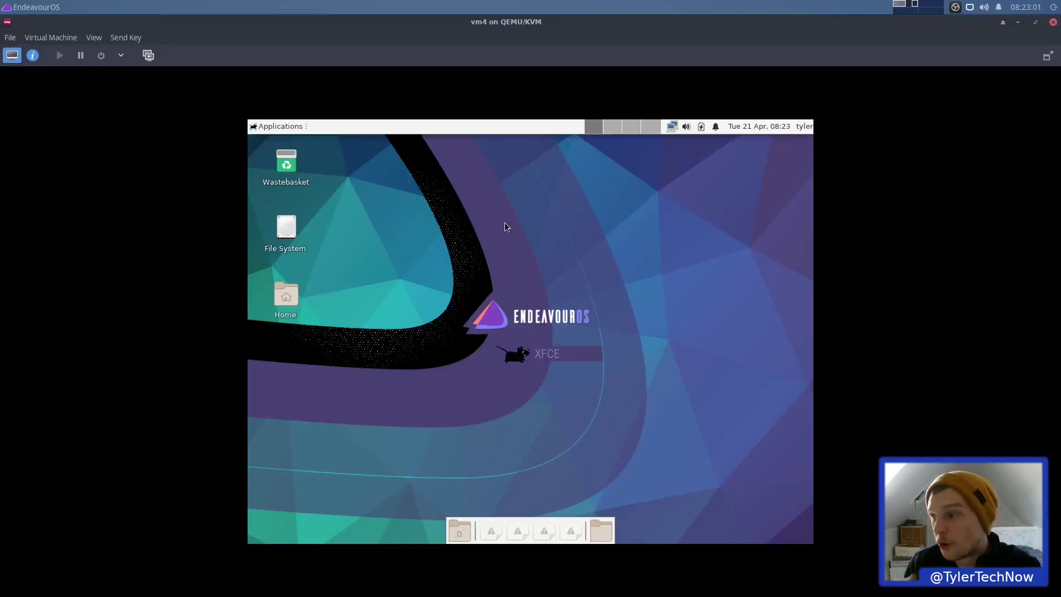
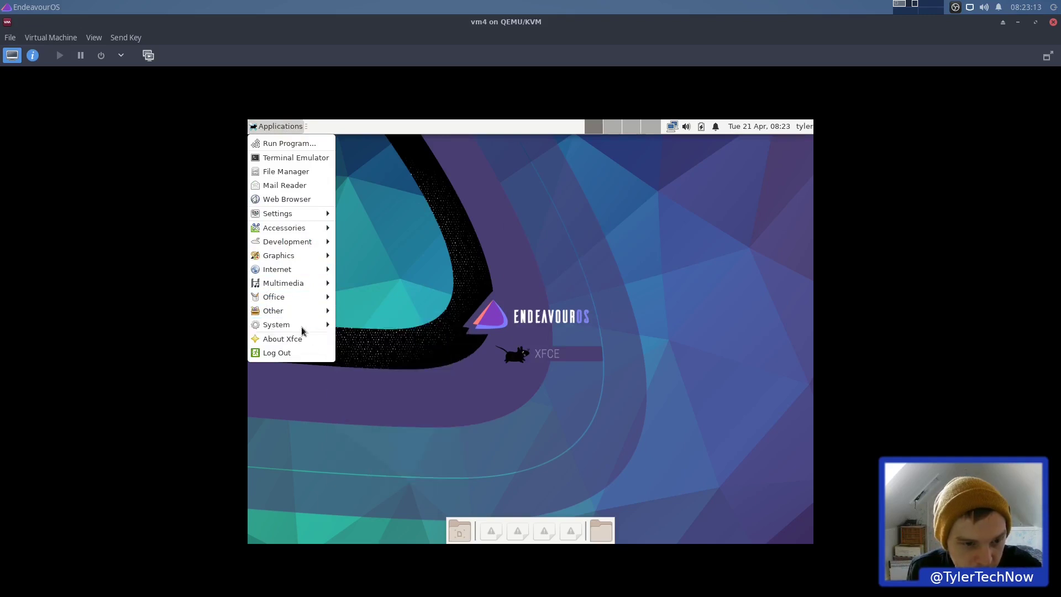
Set the guest's display resolution to 1920x1080 in the Display settings and show the vm4 console in full screen
mouse_move(298, 215)
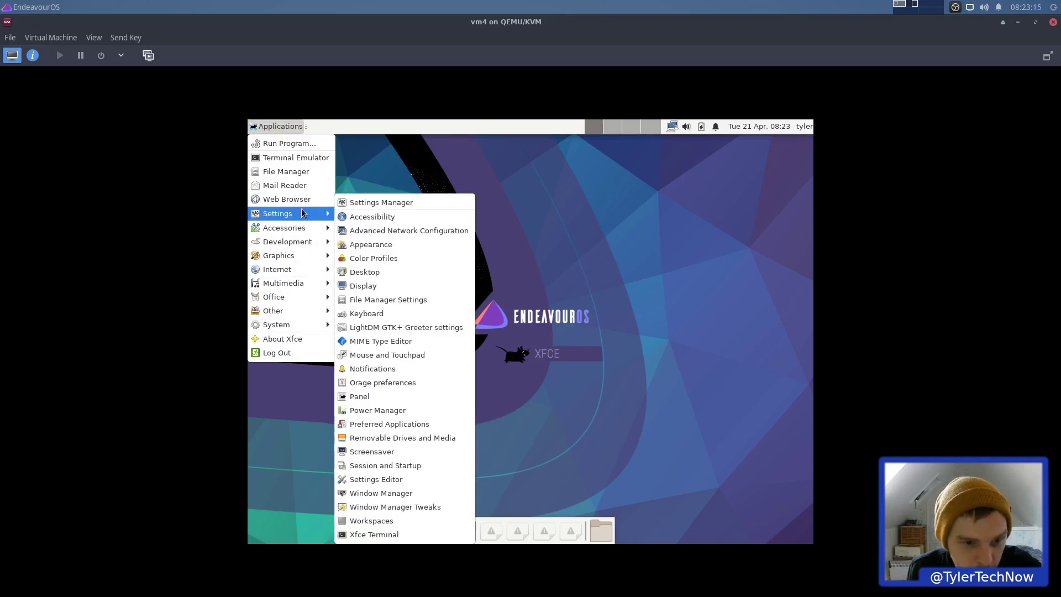
click(453, 272)
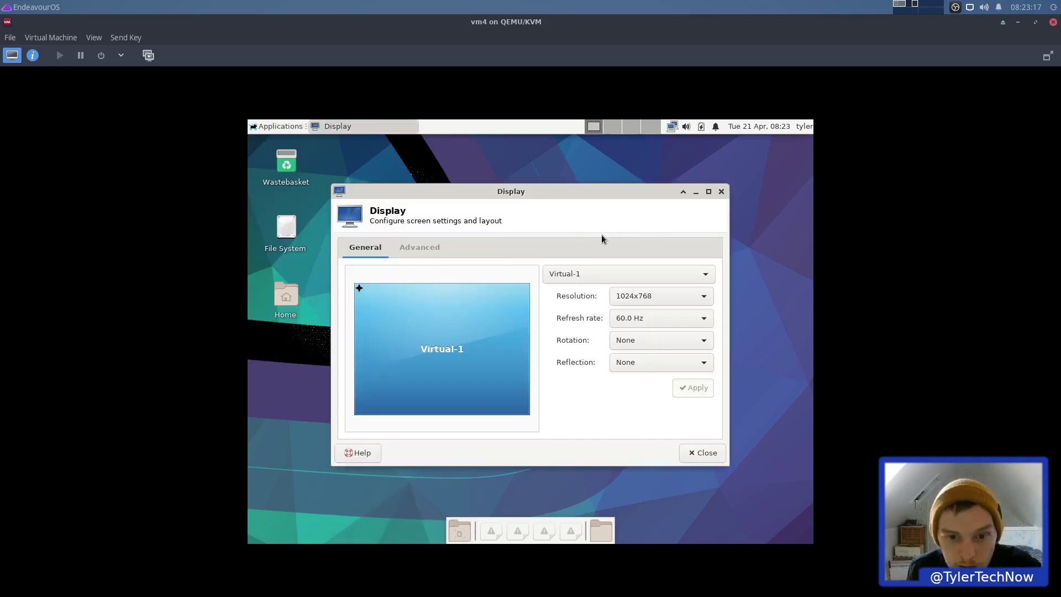
click(688, 297)
click(646, 409)
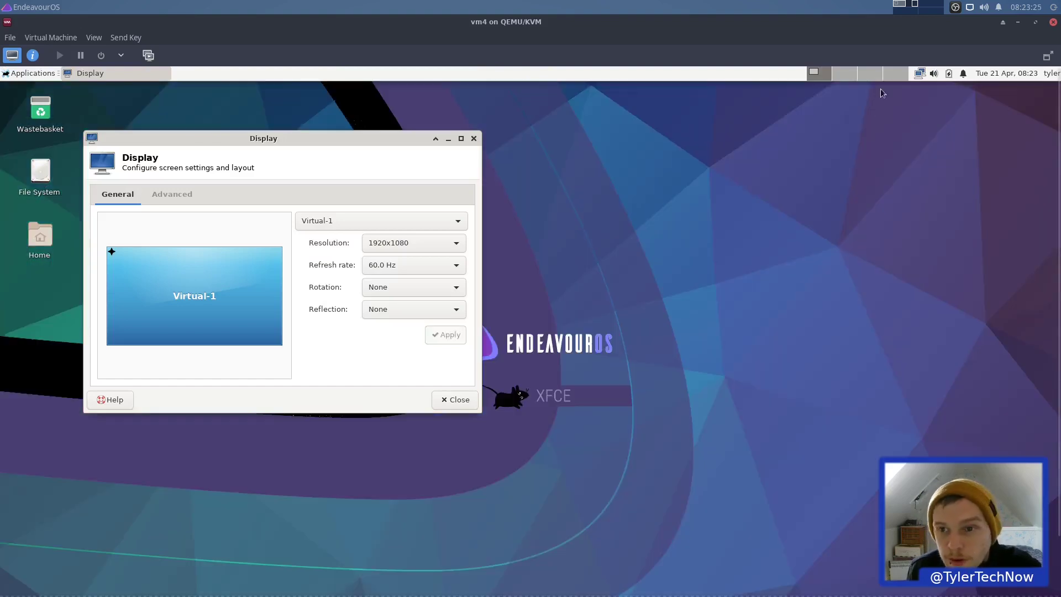
click(1047, 56)
Launch the Welcome app from the Other applications category and close the Display settings window
click(29, 6)
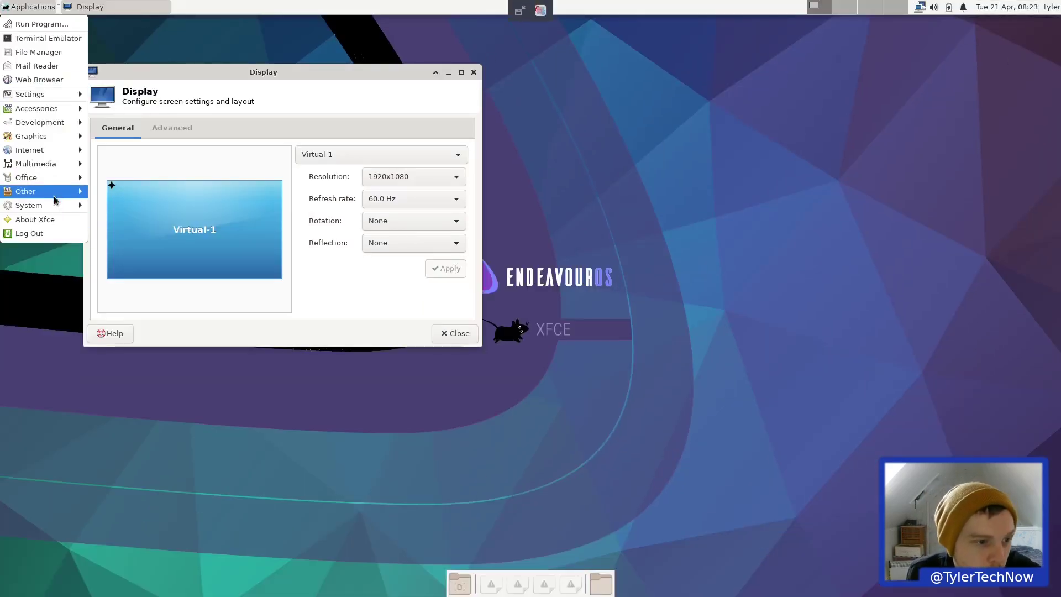
mouse_move(61, 193)
click(103, 187)
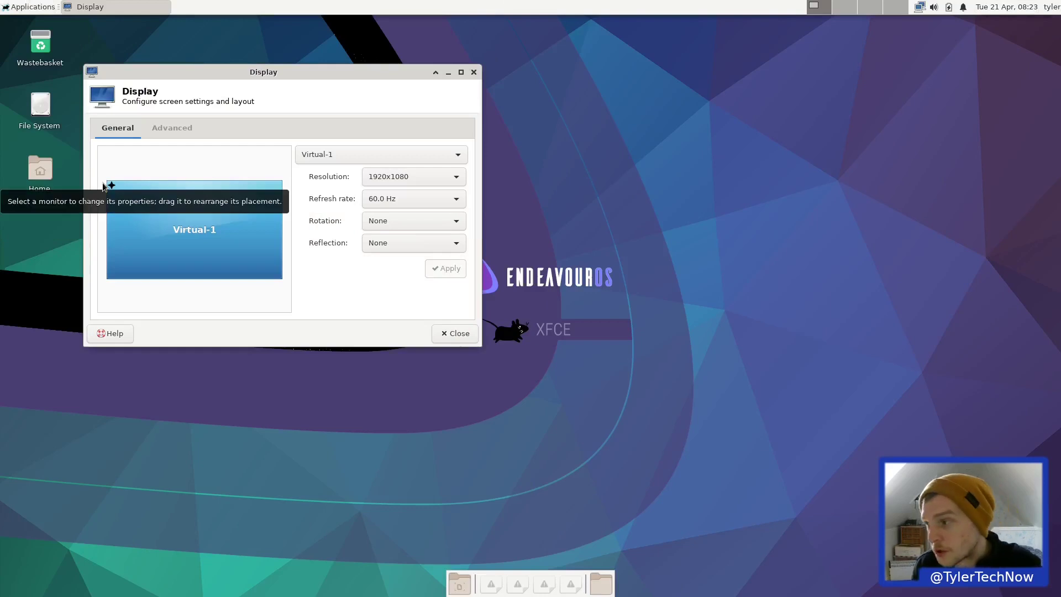
drag(285, 72, 846, 44)
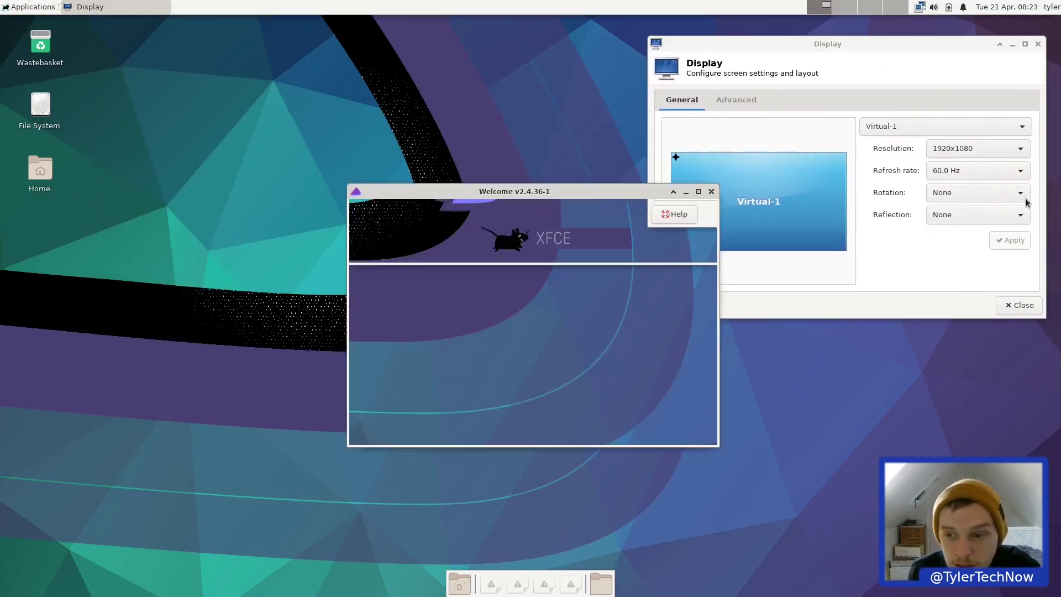
click(1019, 306)
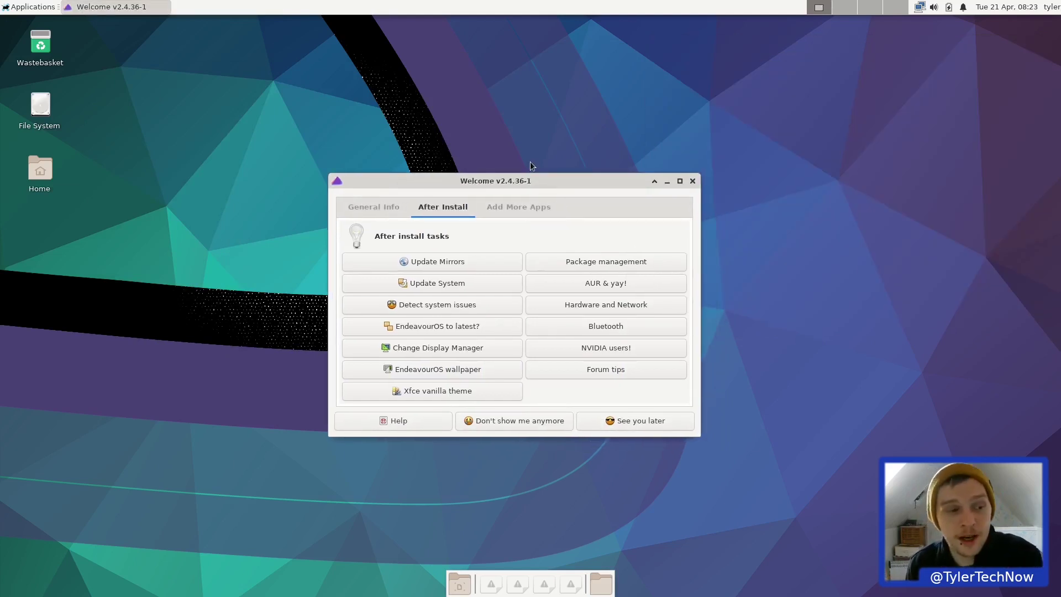
mouse_move(498, 187)
mouse_down()
mouse_move(478, 196)
mouse_move(495, 193)
mouse_move(489, 185)
mouse_up()
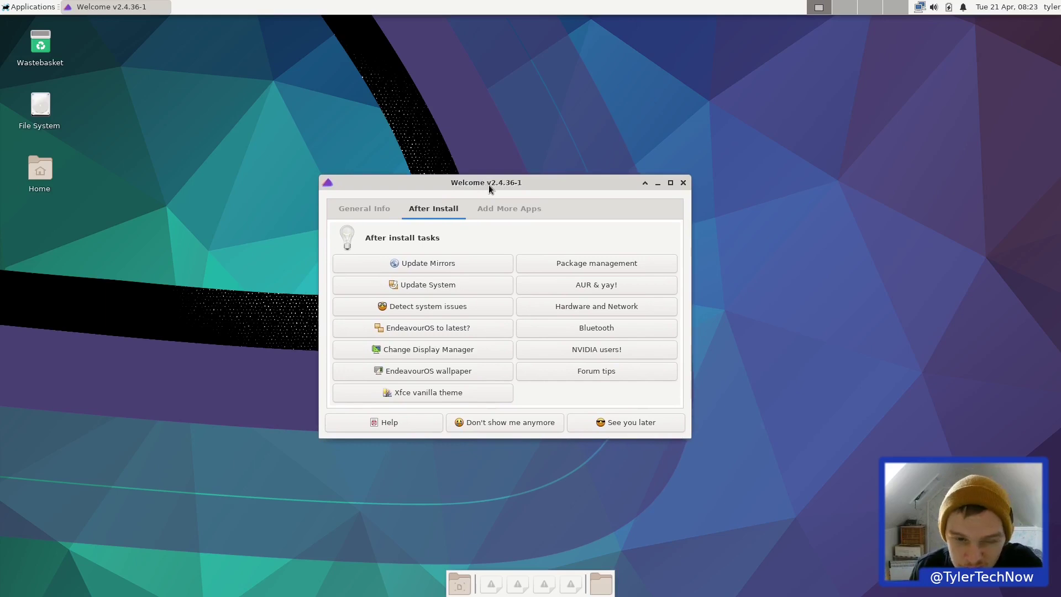
View the Arch mirror country and feature selection for updating mirrors, and cancel it
click(390, 264)
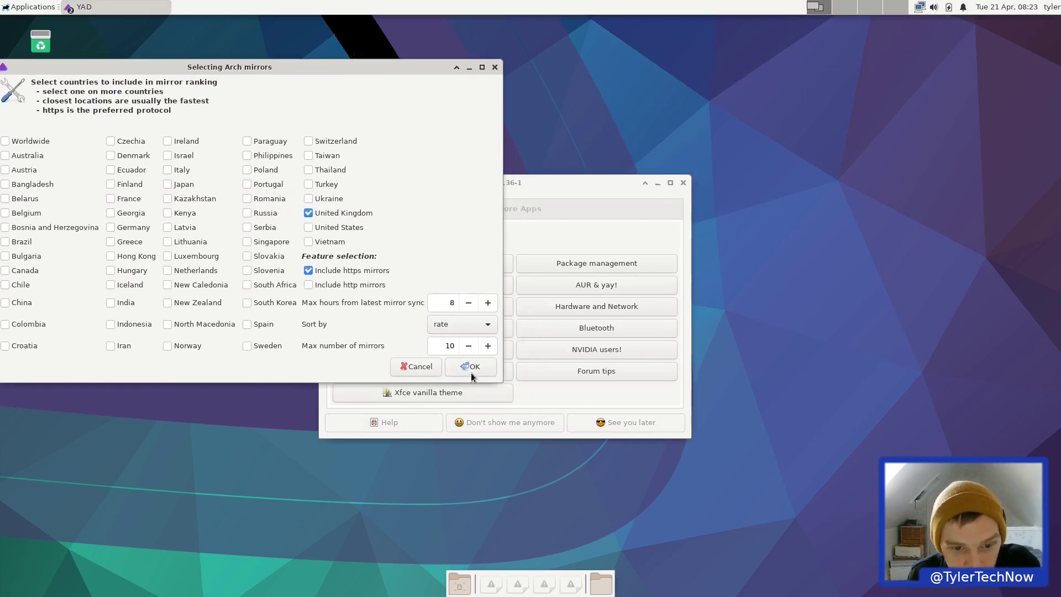
click(404, 368)
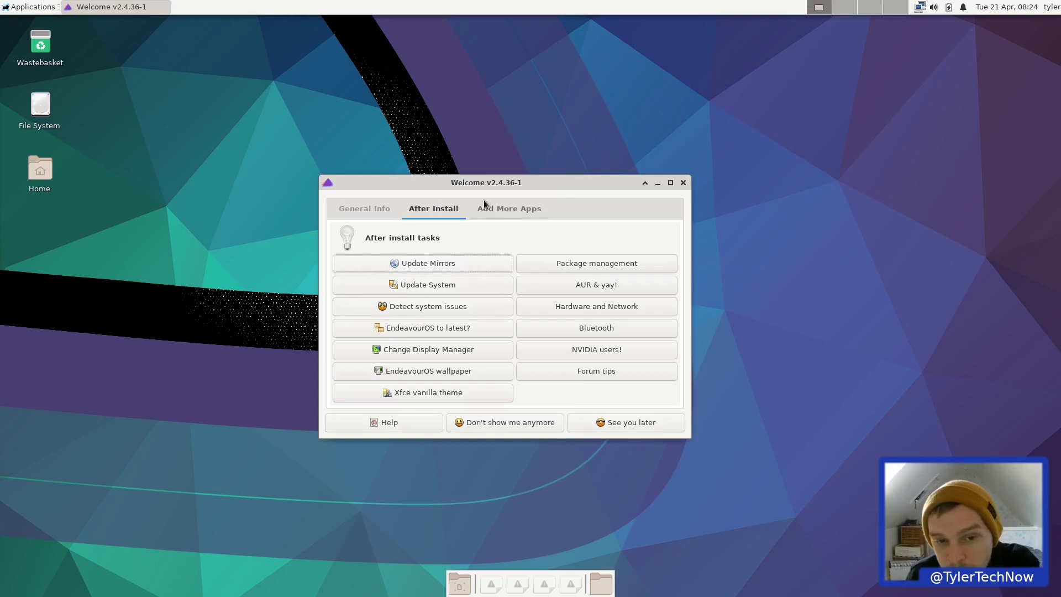
Authenticate the system update with the account password to list its packages, decline the installation and close the update terminal
drag(486, 182, 610, 150)
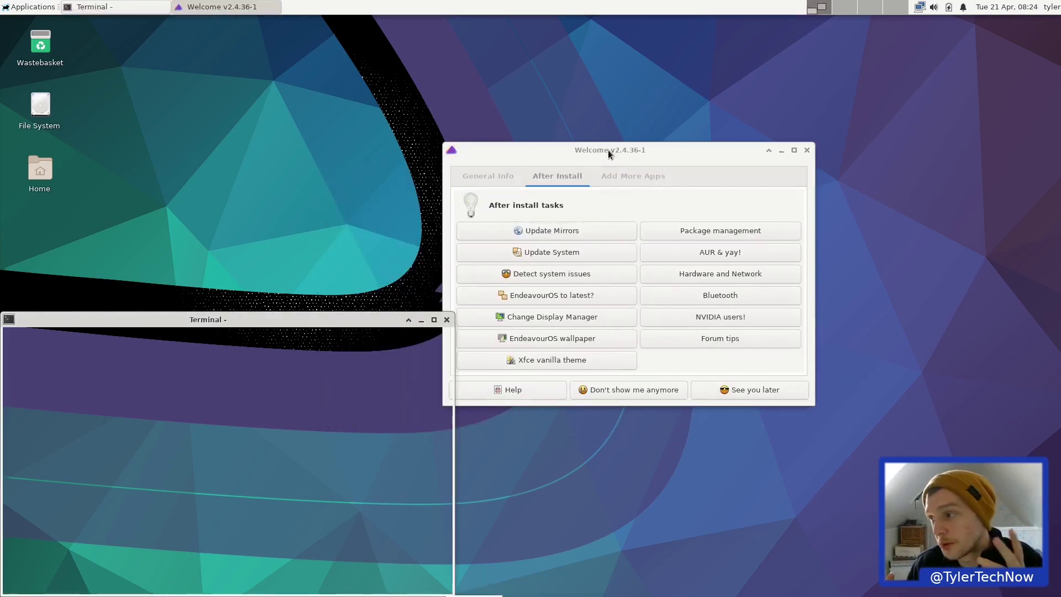
drag(244, 318, 363, 157)
key(shift)
key(shift)
key(shift)
key(shift)
key(shift)
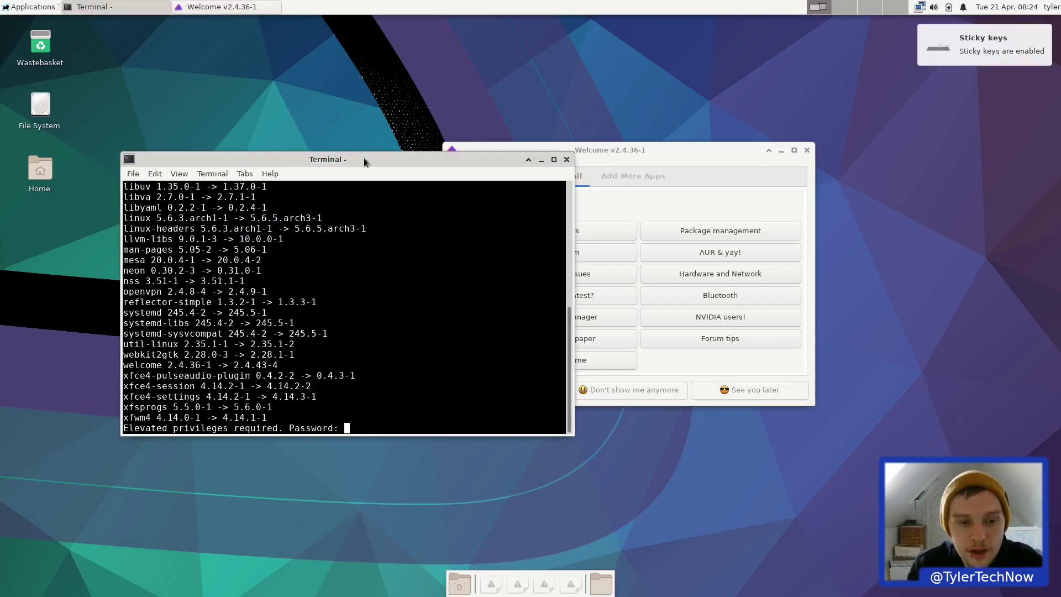
key(Return)
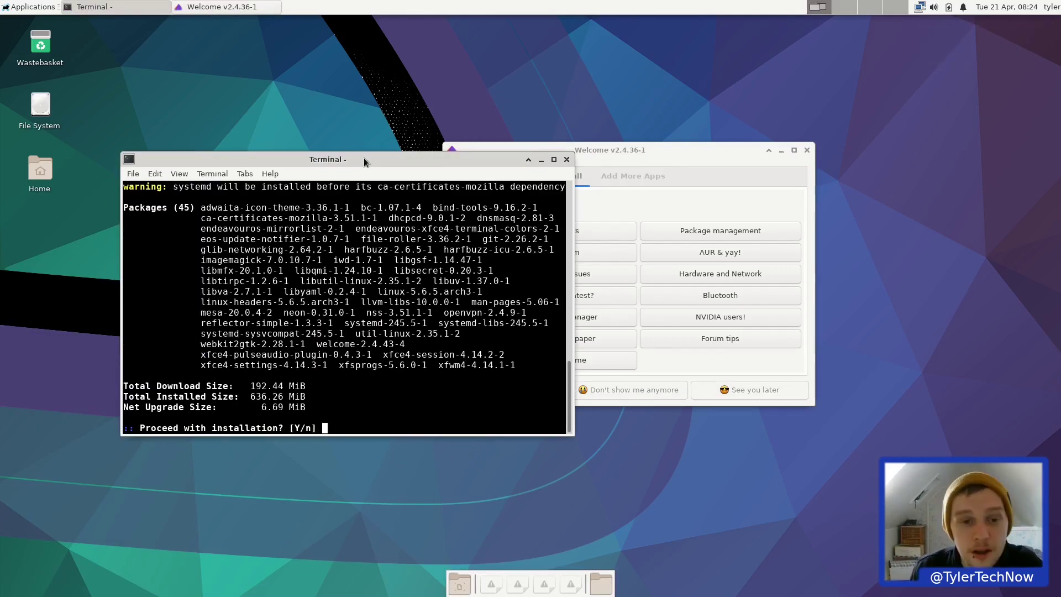
text(n)
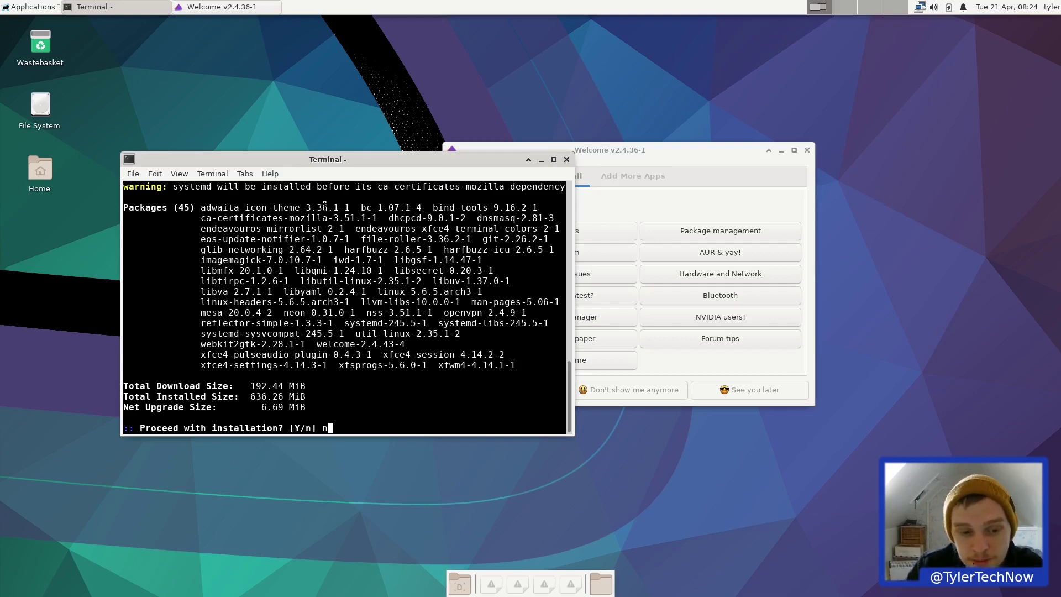
key(Return)
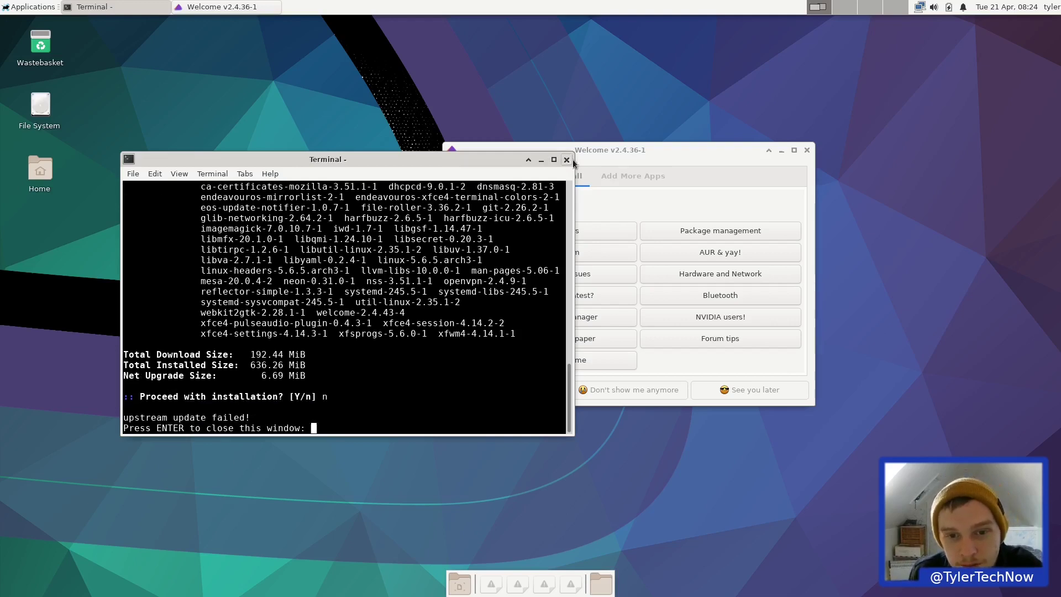
key(Return)
drag(603, 154, 555, 156)
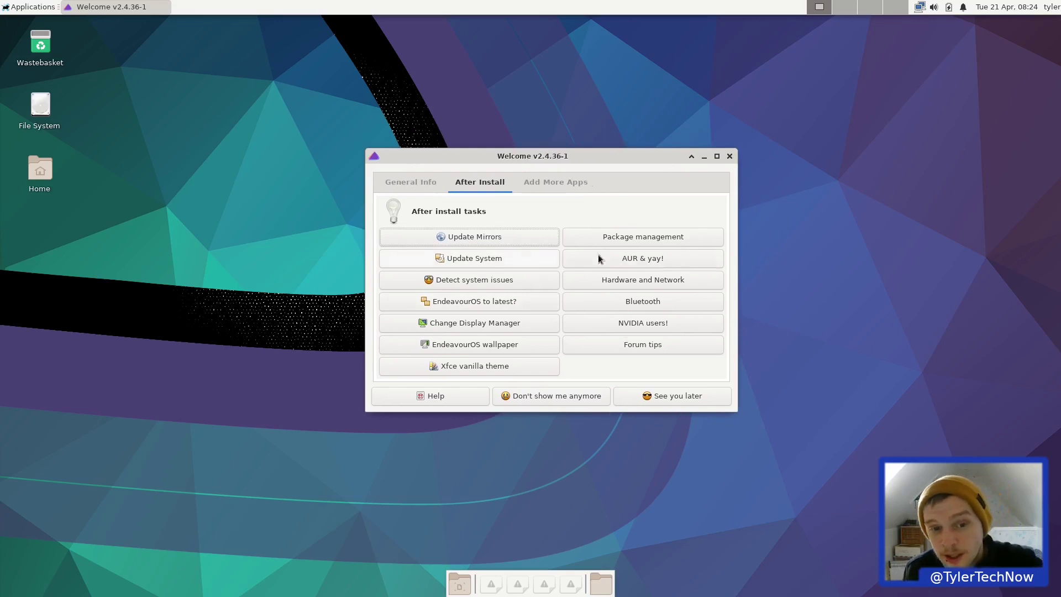
Run the system issue detection and the EndeavourOS latest-level check, and dismiss both result dialogs
click(499, 280)
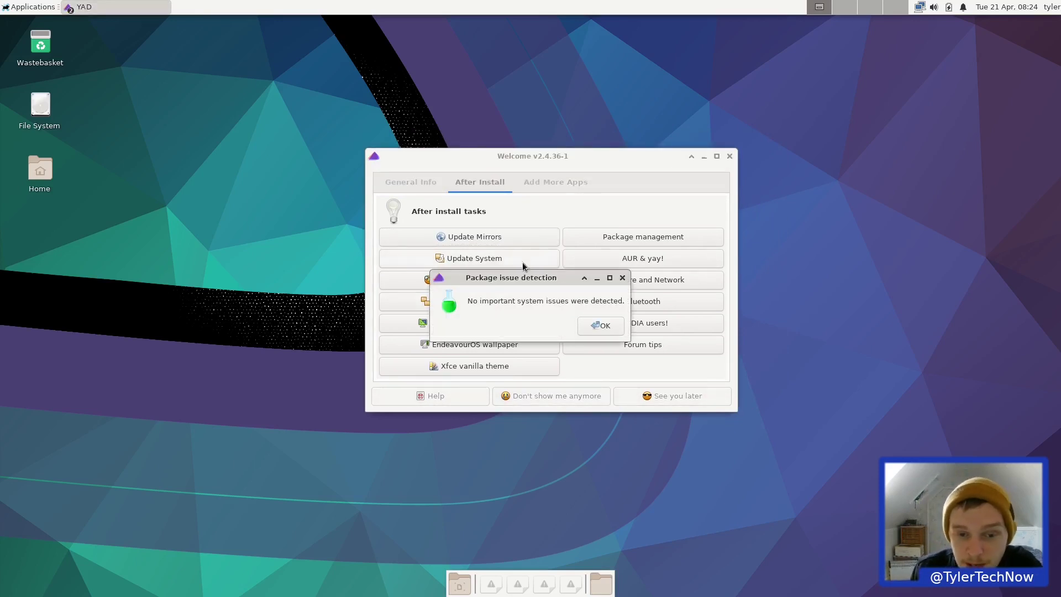
drag(470, 278, 270, 253)
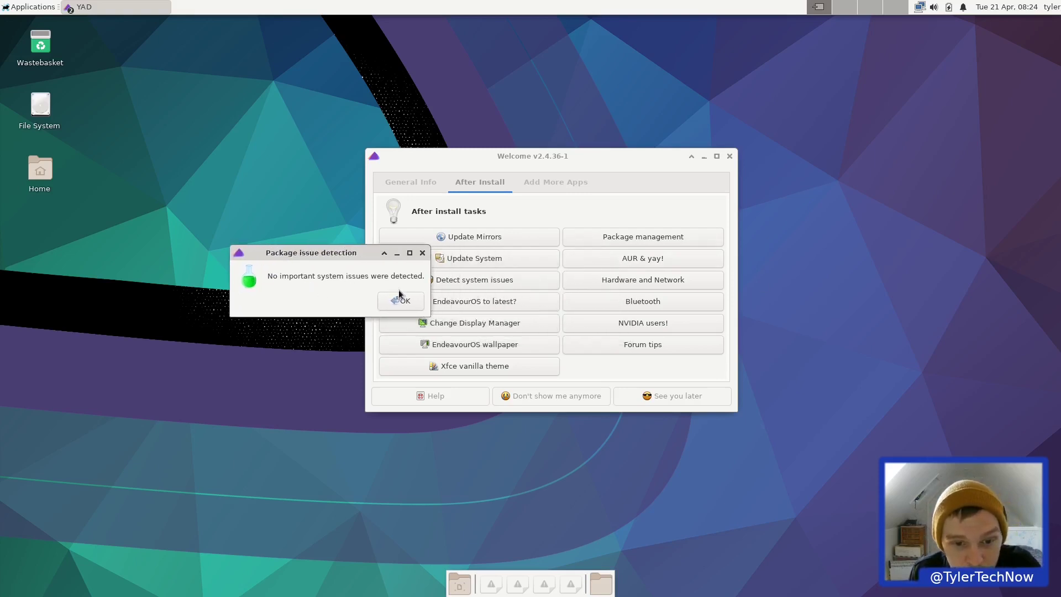
click(458, 306)
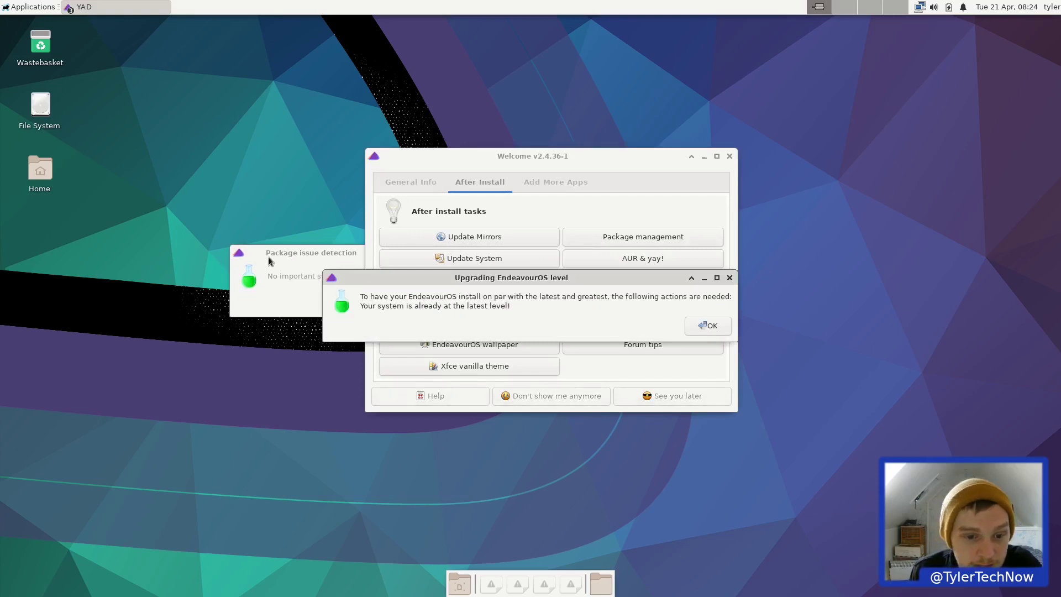
click(405, 301)
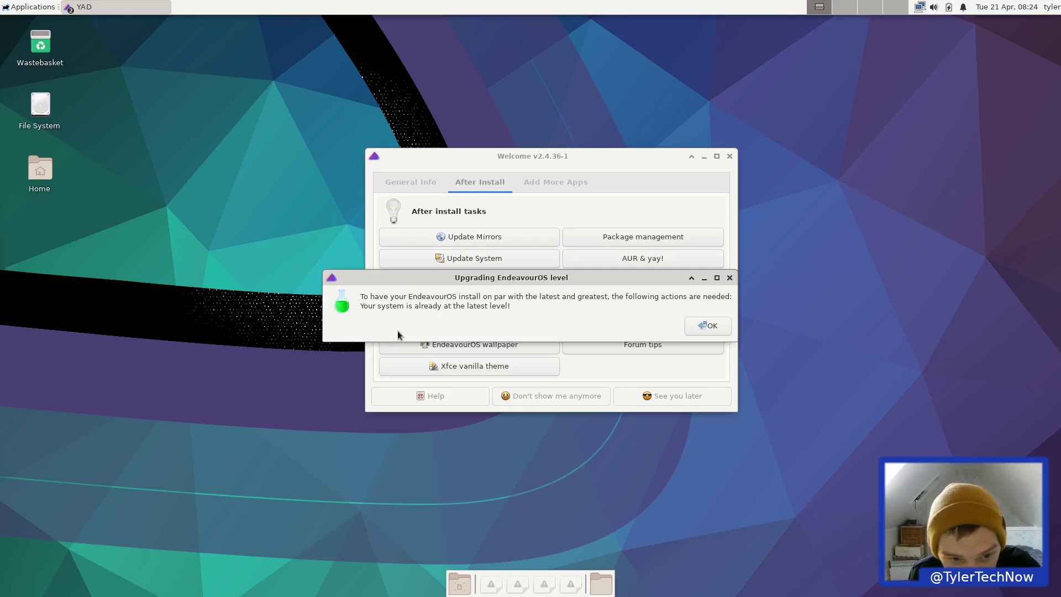
click(709, 324)
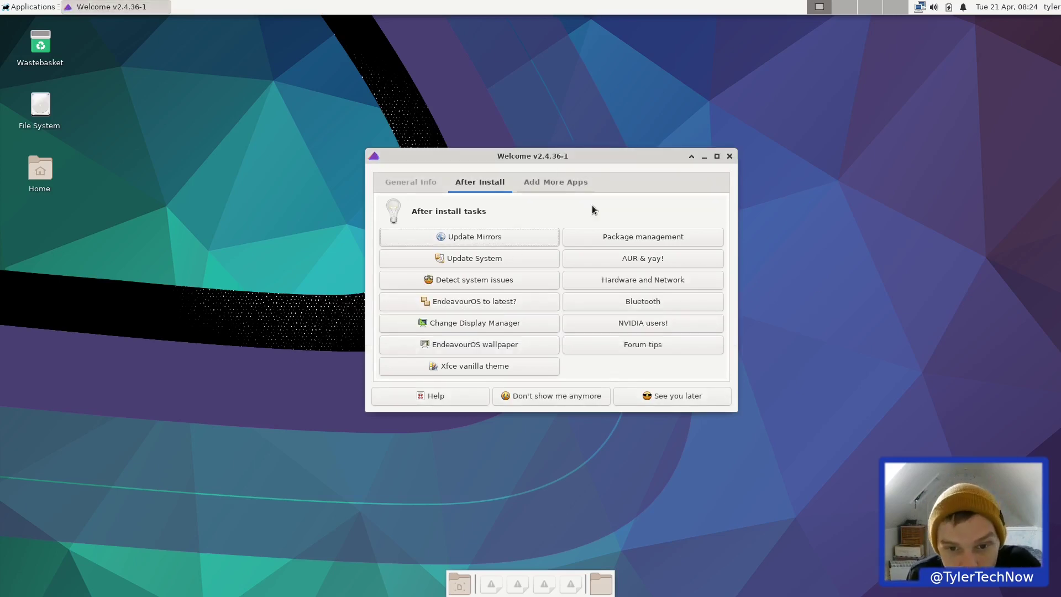
Open the package management article from the after-install tasks, read it through to the Conclusions section and close the browser
click(637, 237)
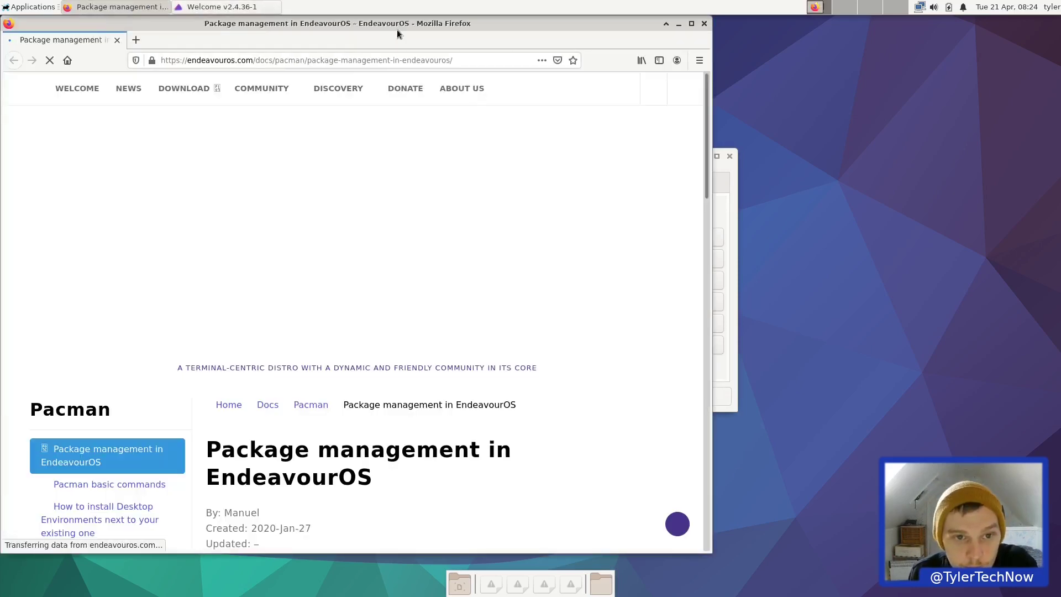
drag(420, 25, 480, 24)
scroll(547, 238, down, 15)
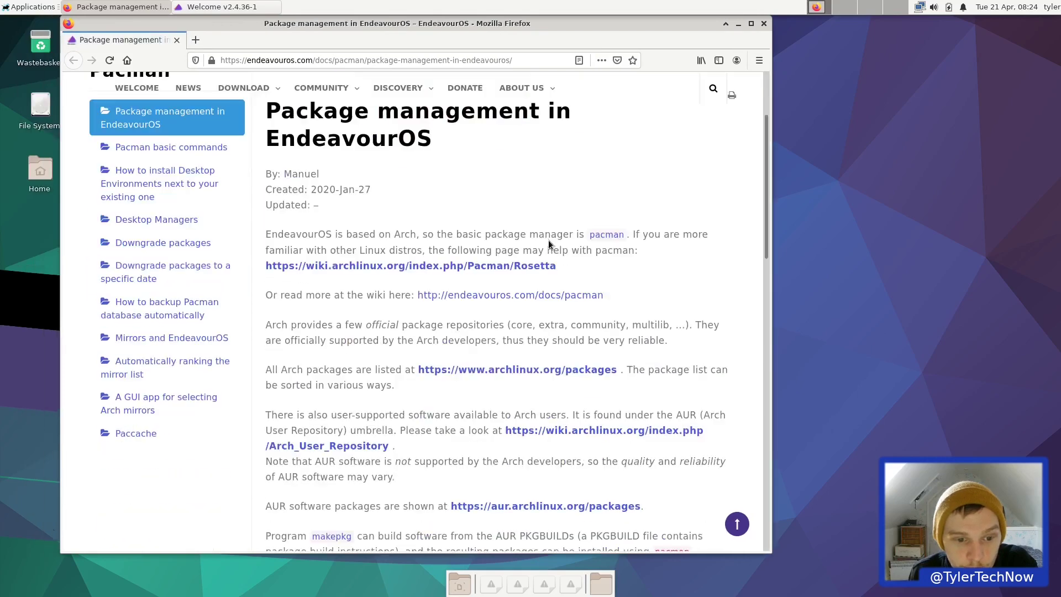
scroll(549, 238, down, 1)
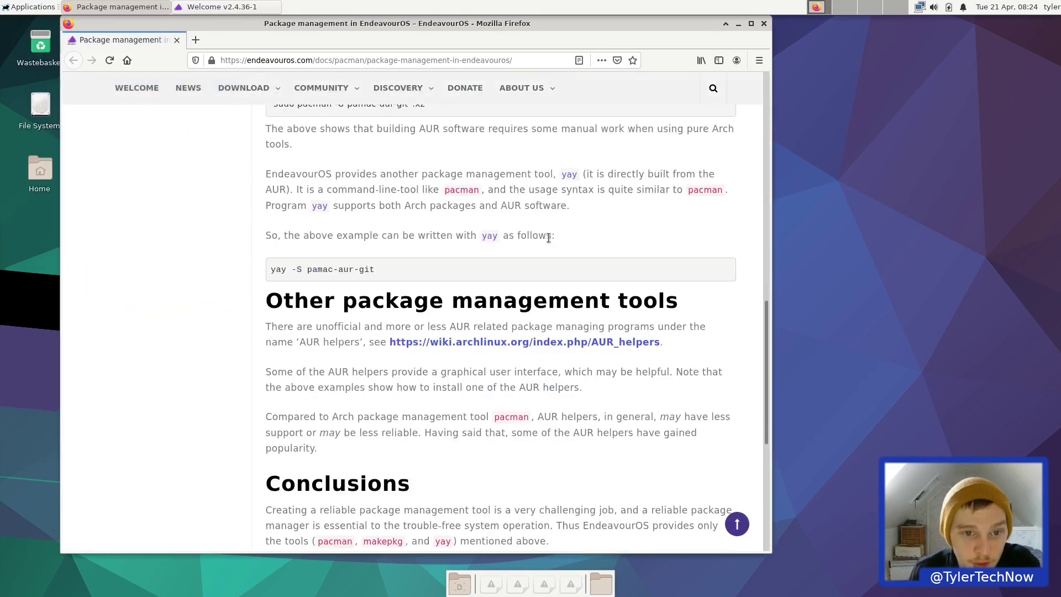
scroll(548, 237, up, 3)
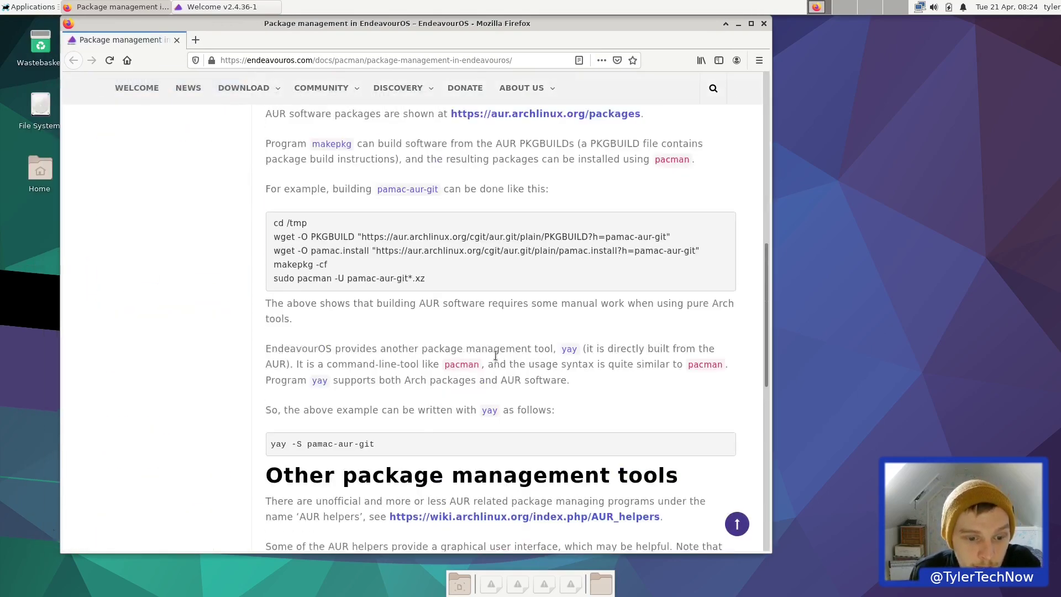
scroll(517, 343, down, 6)
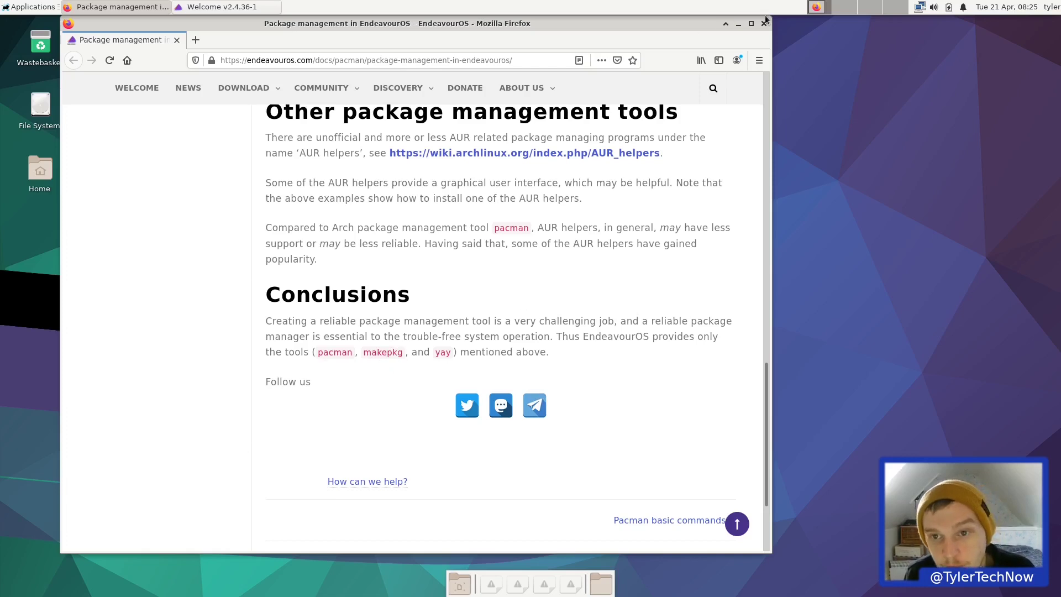
key(ctrl+w)
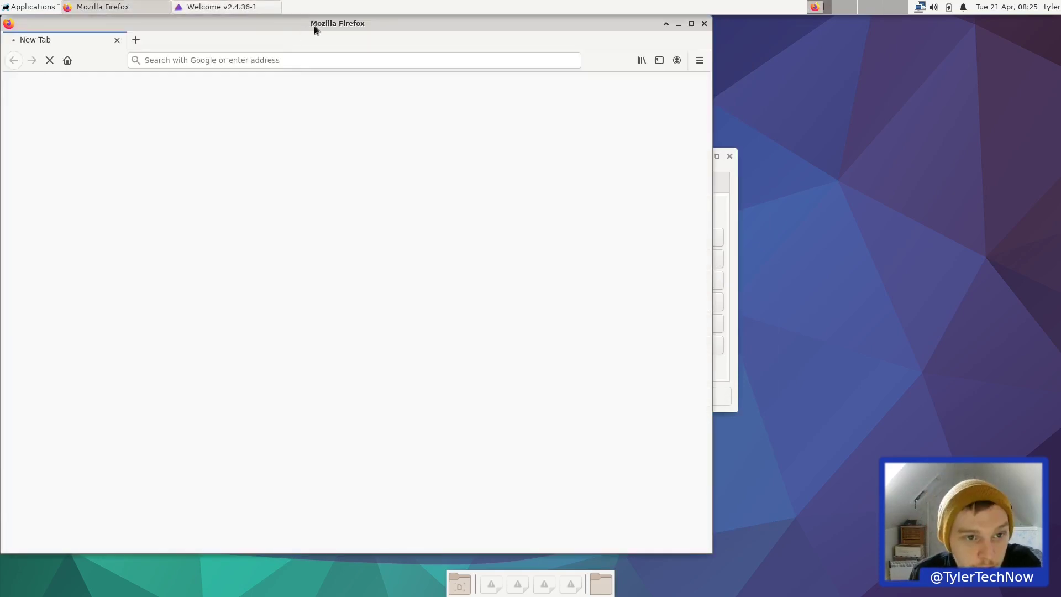
Read the yay documentation page through its package installation commands and close it, and briefly open and close the Forum tips page
drag(314, 25, 392, 28)
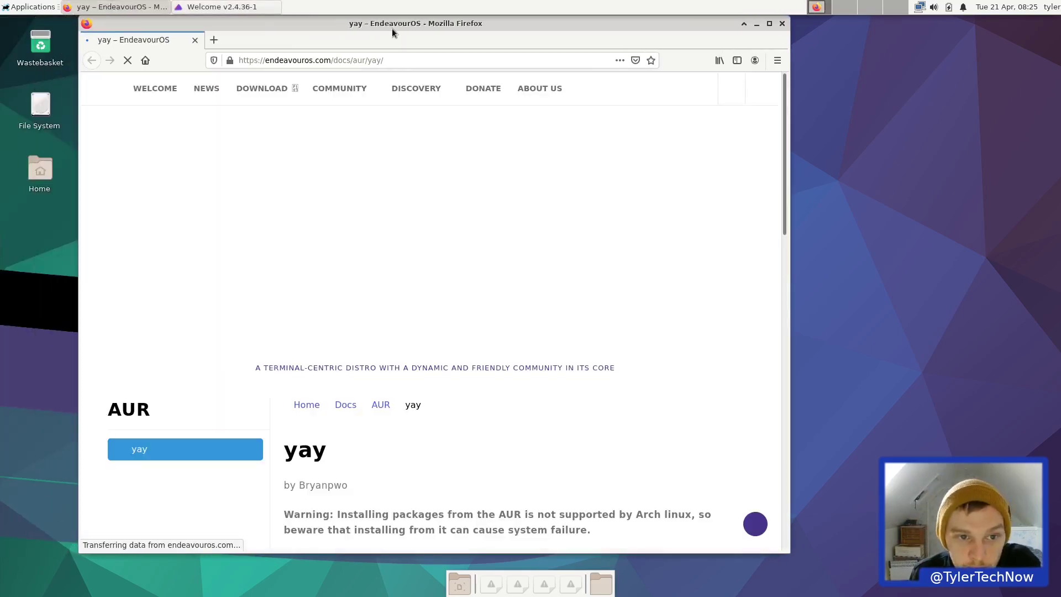
scroll(492, 390, down, 6)
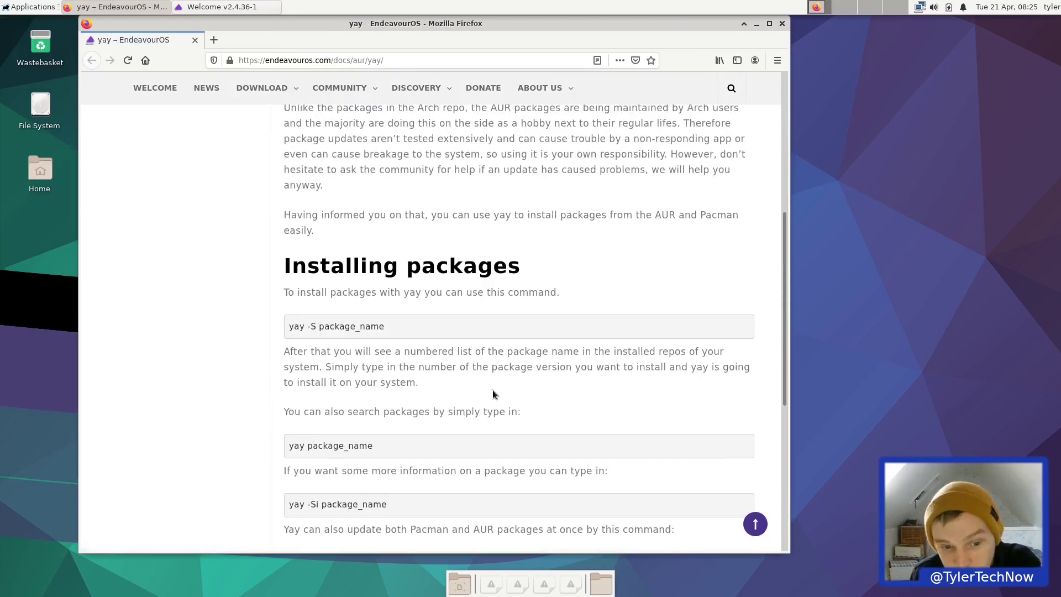
scroll(287, 333, down, 2)
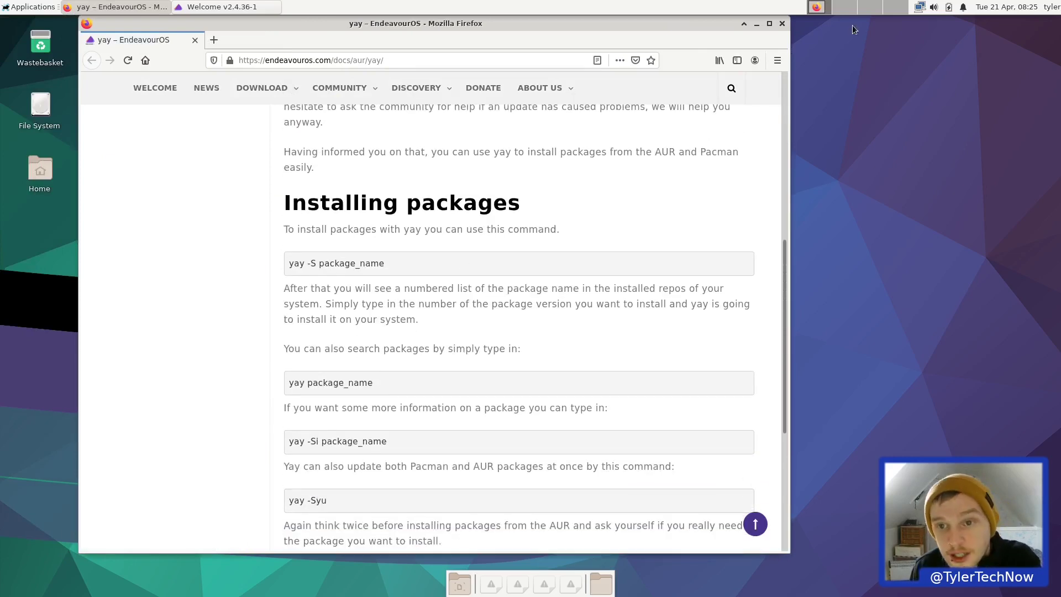
scroll(514, 158, down, 5)
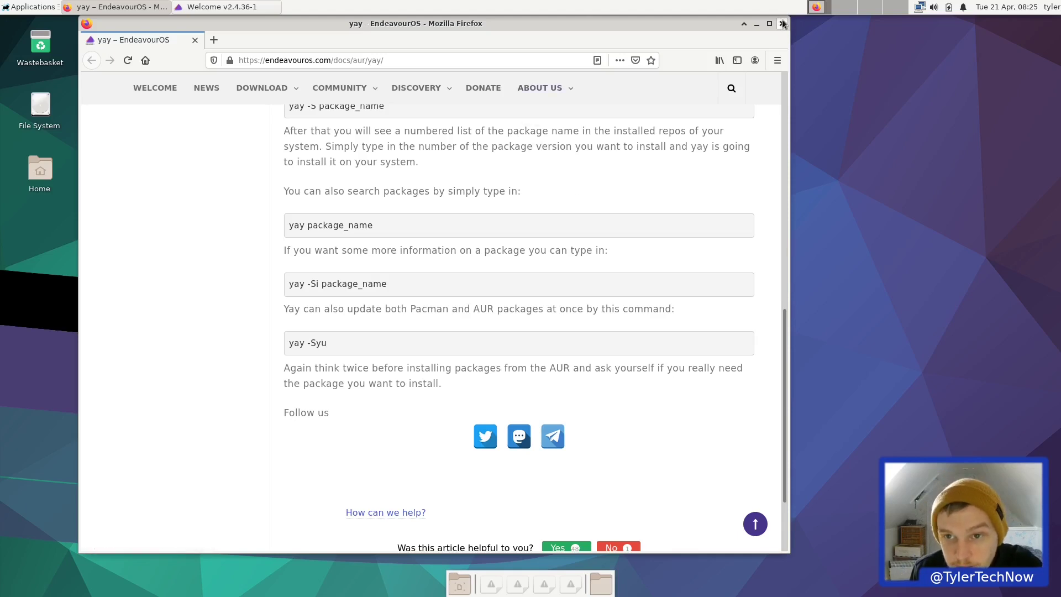
key(ctrl+w)
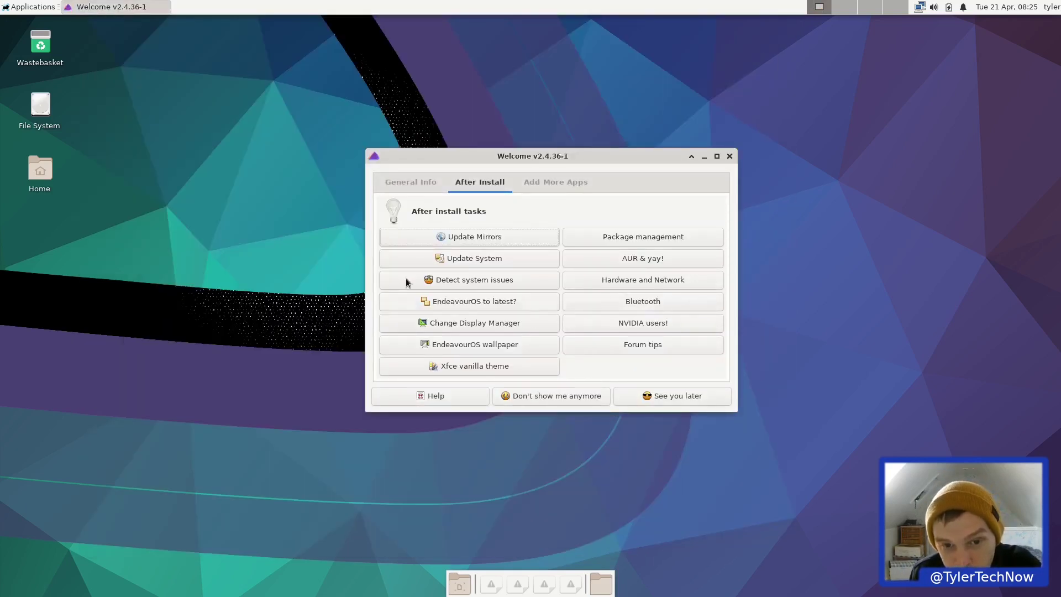
click(652, 343)
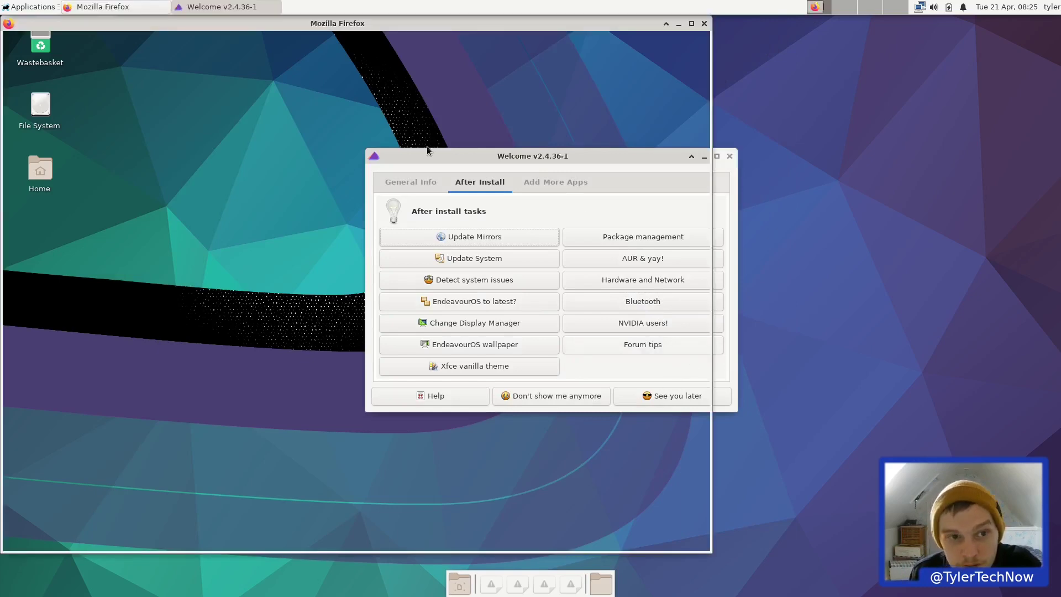
click(705, 24)
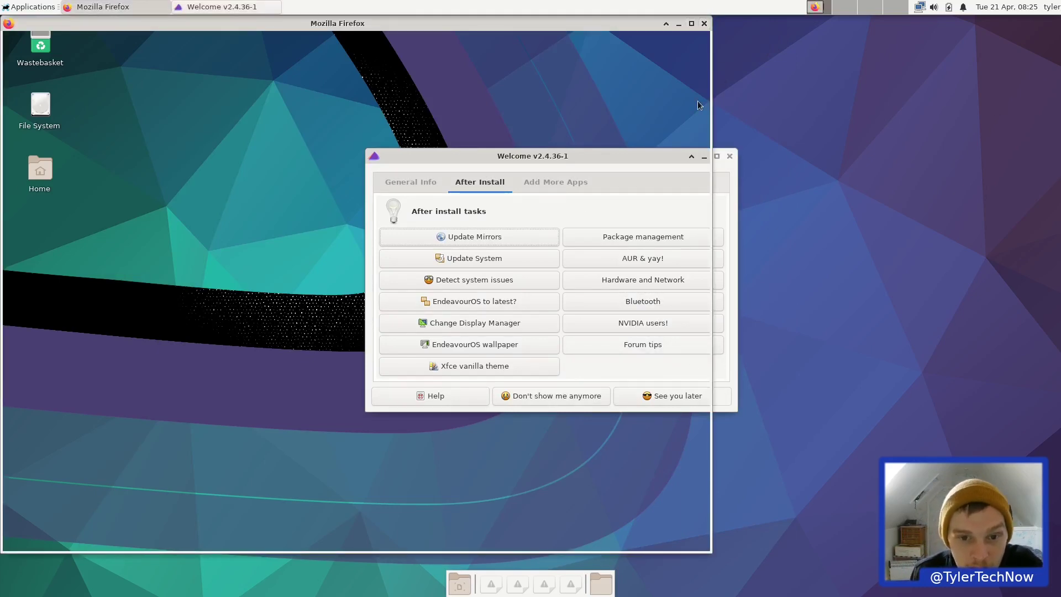
Try to install LibreOffice from the popular apps, cancel the authentication request and close the installer window
click(550, 183)
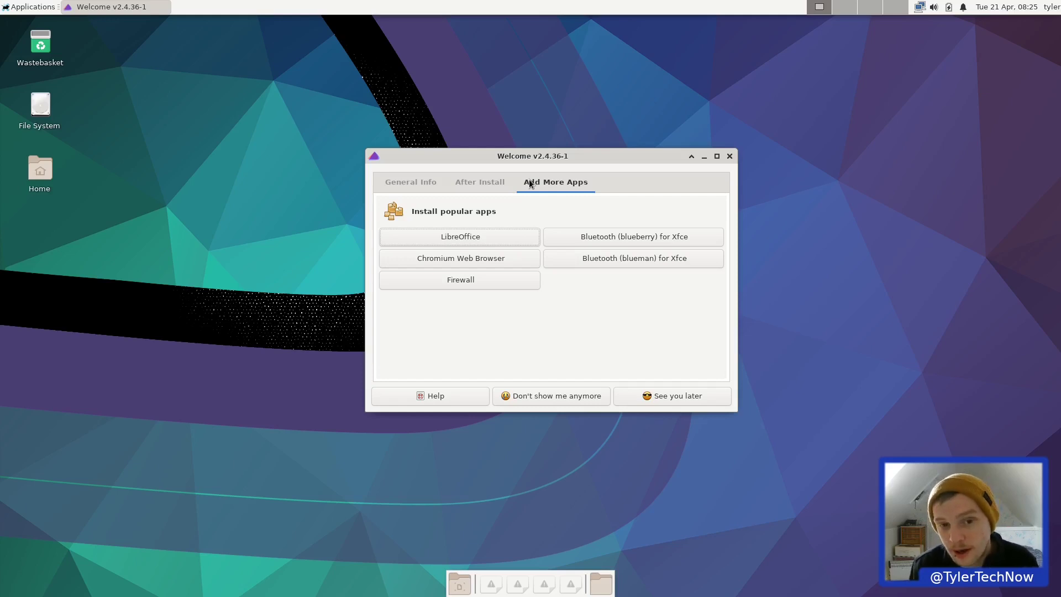
click(447, 237)
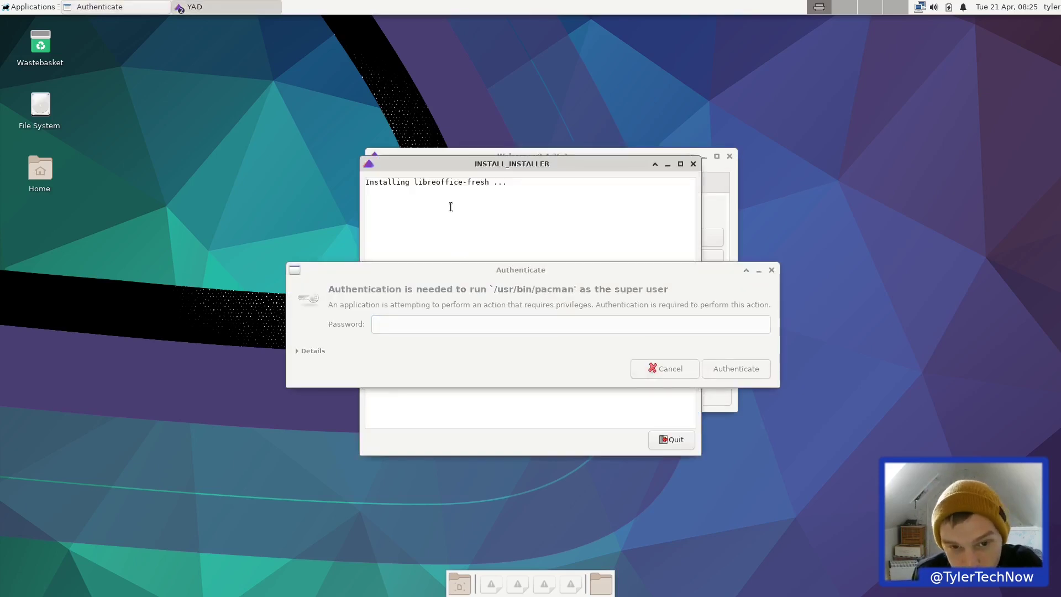
drag(419, 182, 522, 183)
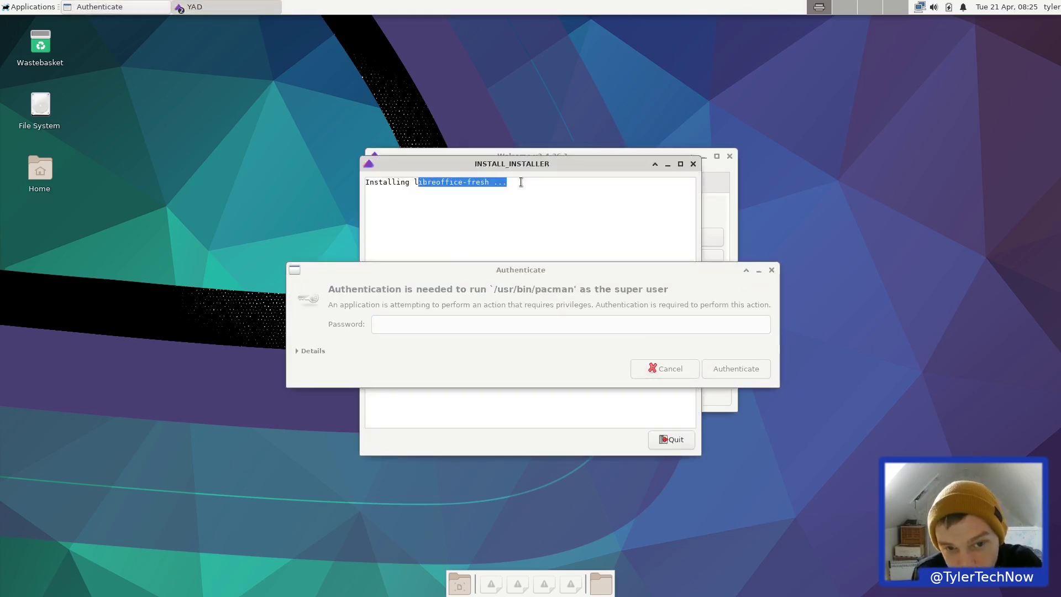
click(665, 371)
click(693, 163)
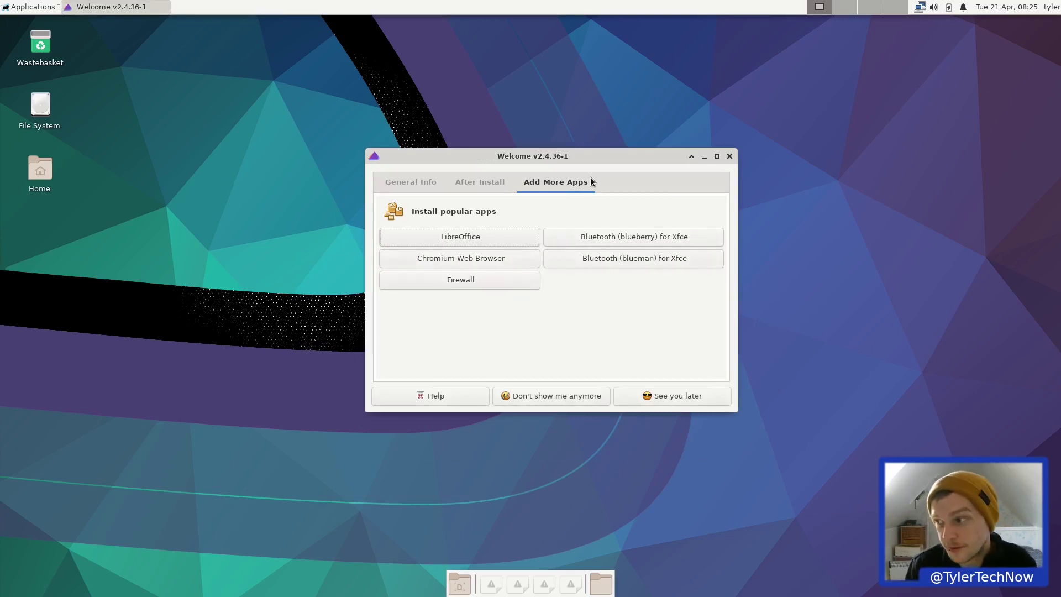
Close the Welcome app and suspend the guest system from its log-out options
click(728, 156)
click(16, 4)
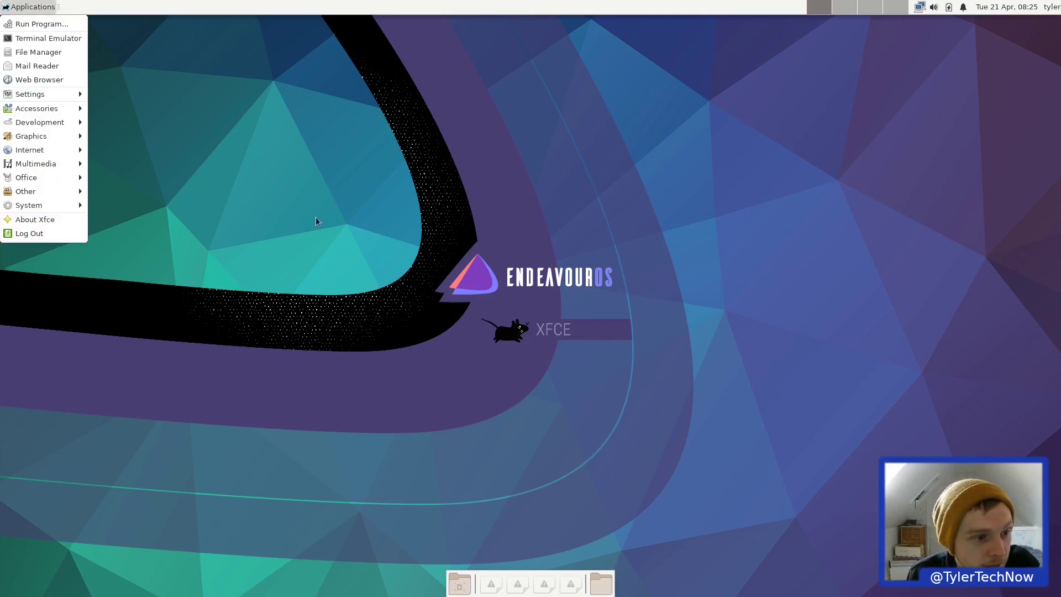
click(60, 237)
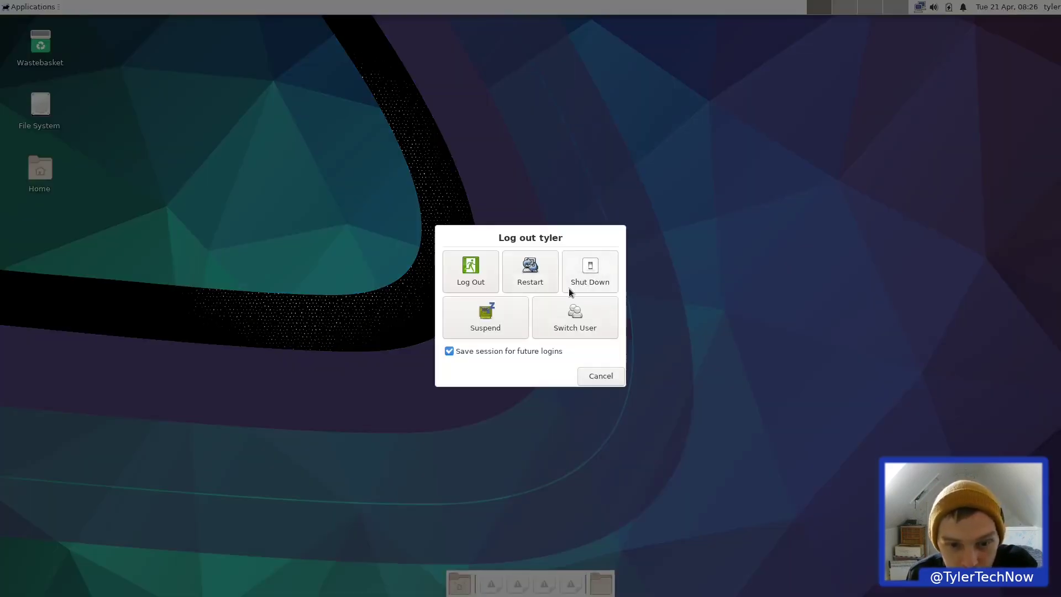
click(488, 336)
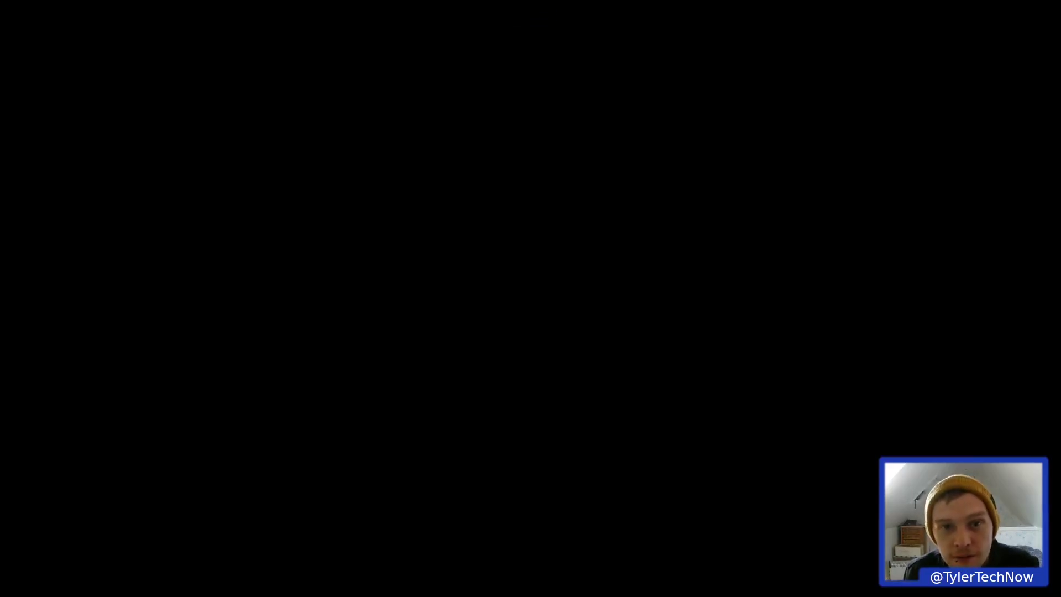
Leave the vm4 console's full-screen view, close the console and force off the liveend virtual machine
click(520, 11)
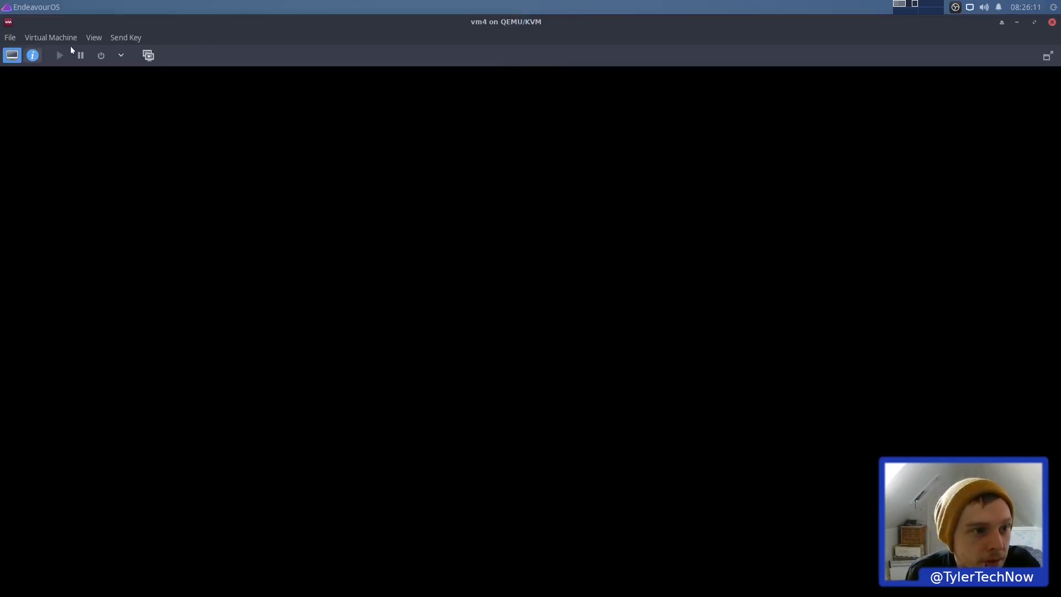
click(1049, 23)
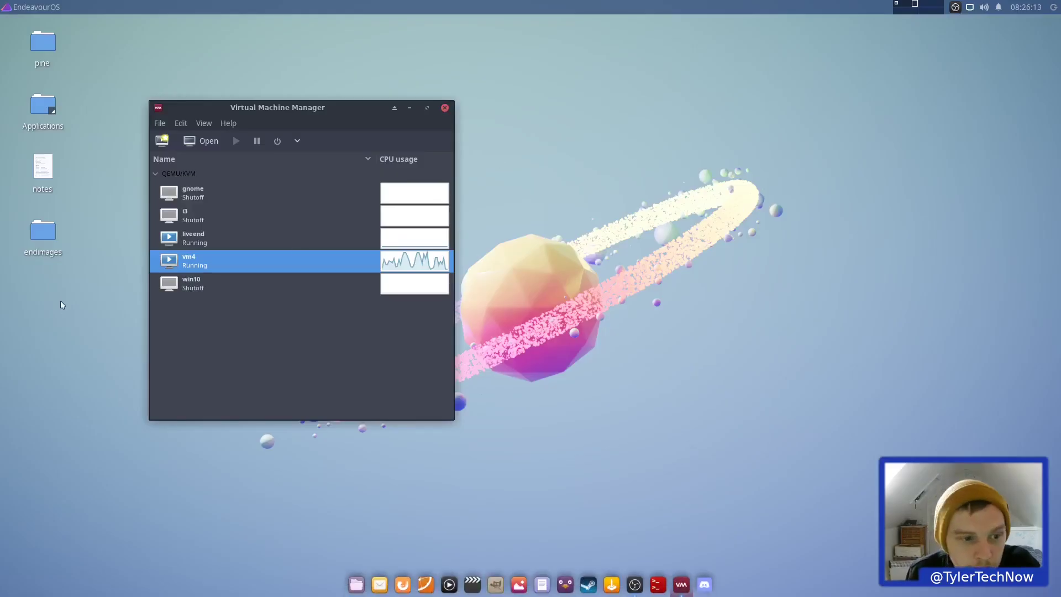
right_click(196, 234)
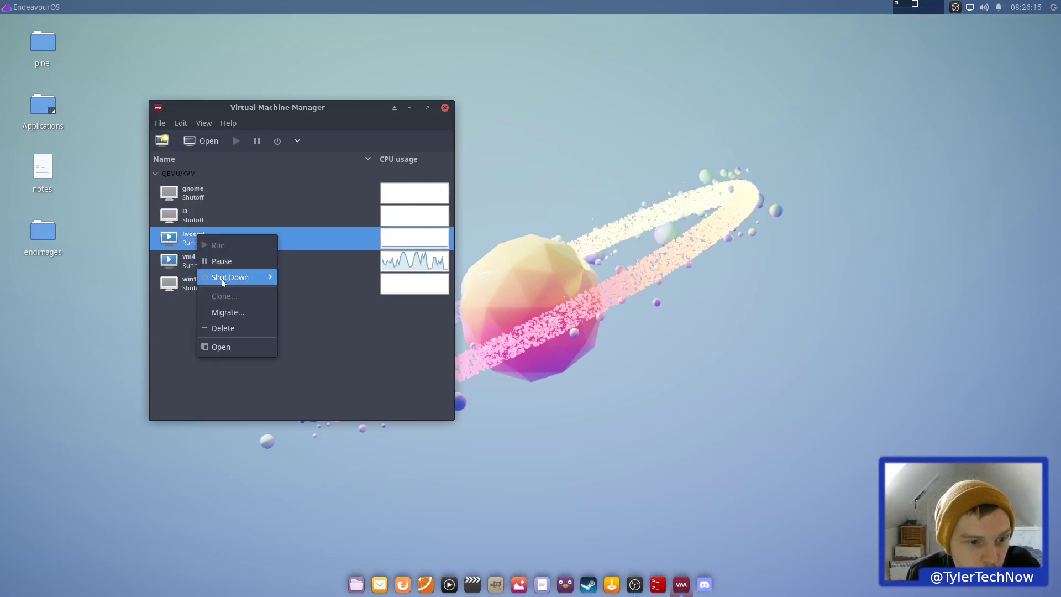
mouse_move(221, 278)
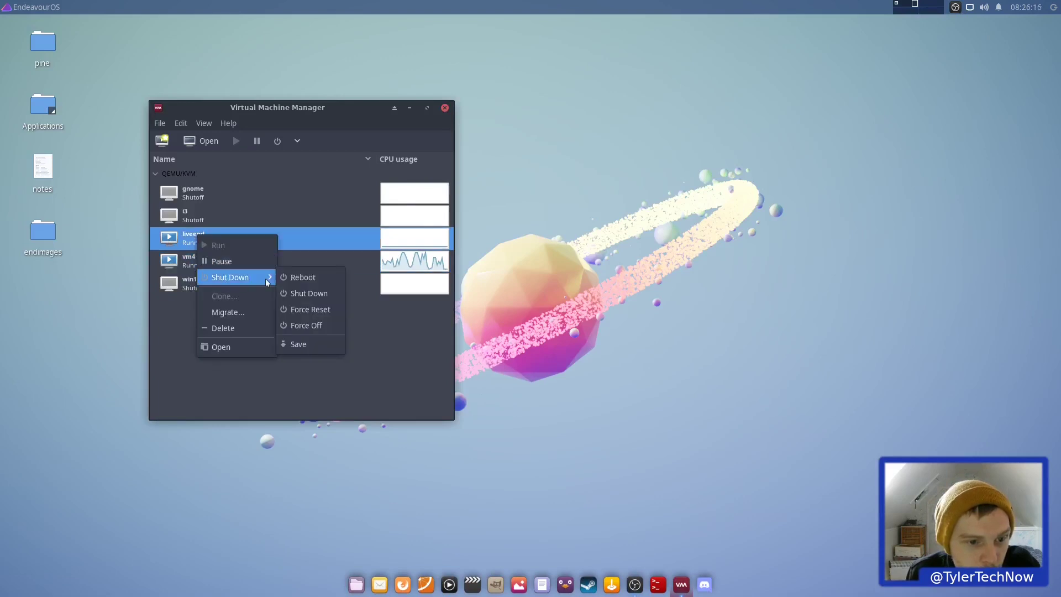
click(319, 322)
click(357, 330)
Reopen the vm4 console in full screen to check the suspended guest, and close the console
click(243, 261)
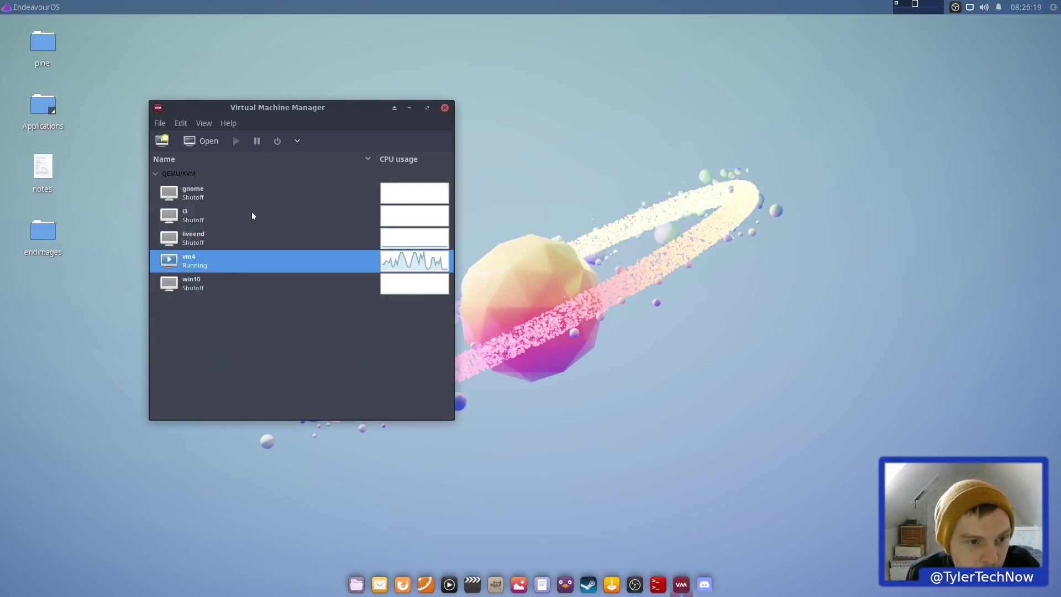
click(208, 143)
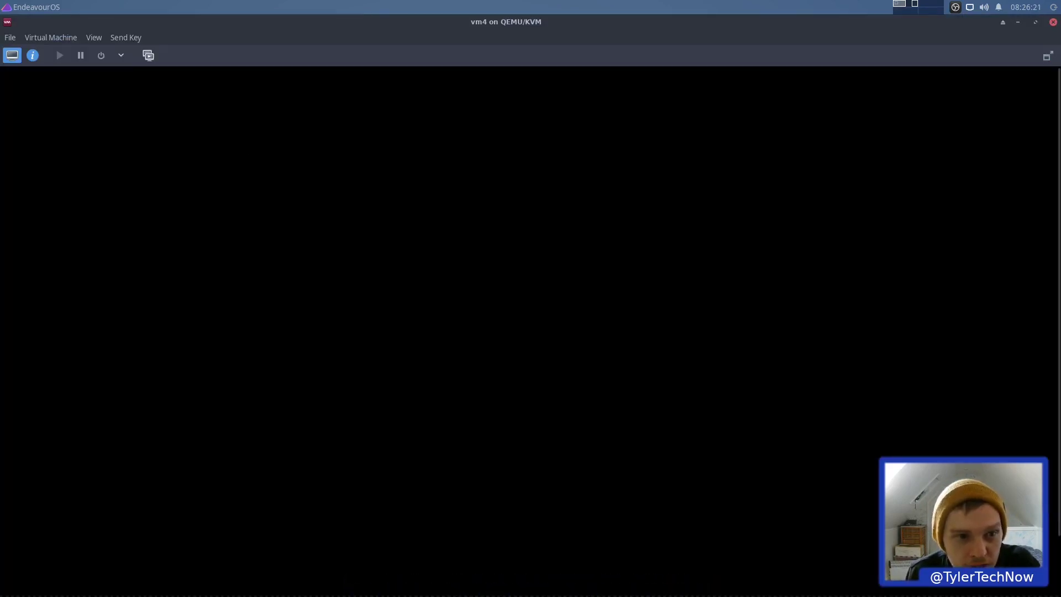
click(1048, 56)
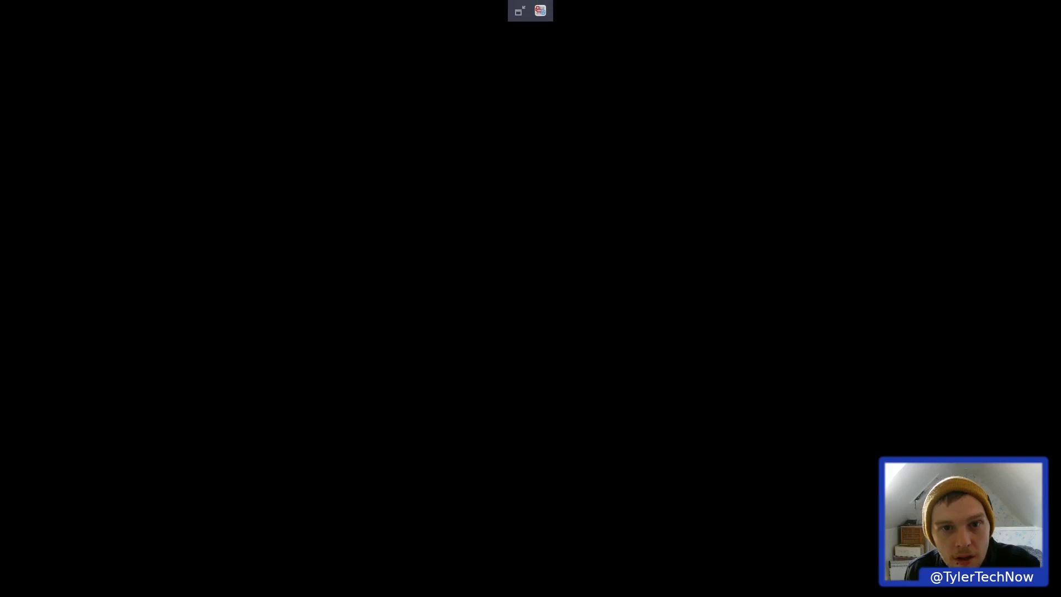
click(520, 12)
click(1053, 24)
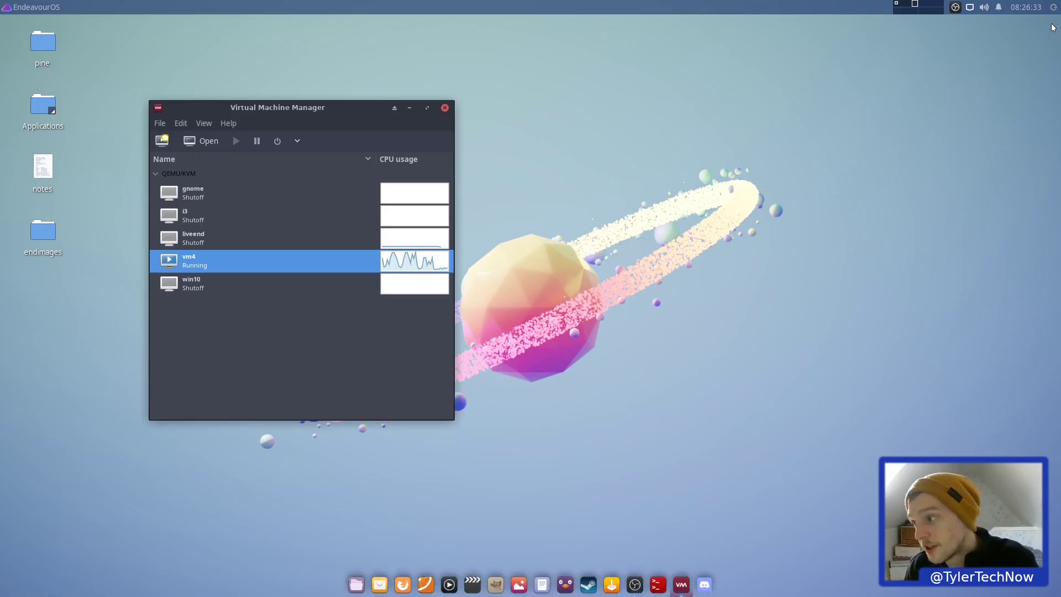
Send the vm4 virtual machine a normal shutdown request
right_click(216, 256)
mouse_move(277, 306)
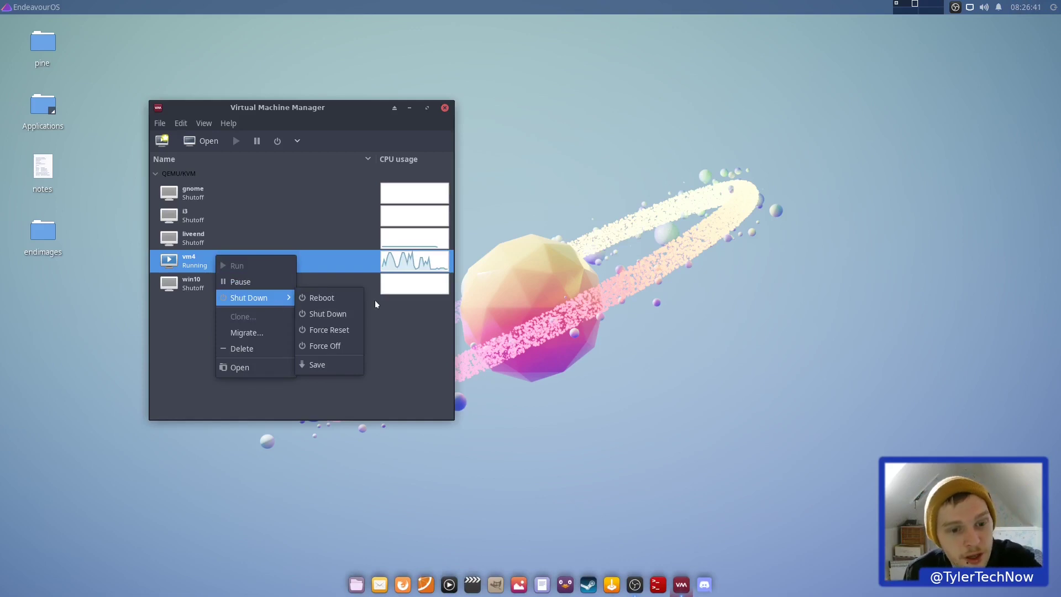
click(342, 316)
Force off the vm4 virtual machine, confirm the power-off and close Virtual Machine Manager
drag(333, 103, 608, 88)
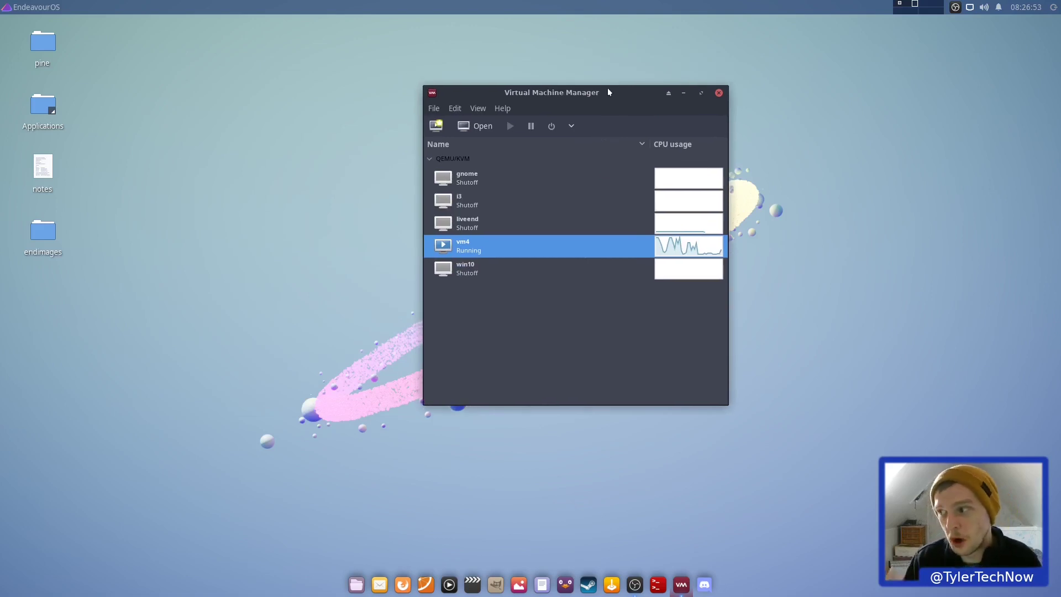
right_click(512, 247)
mouse_move(590, 293)
click(644, 332)
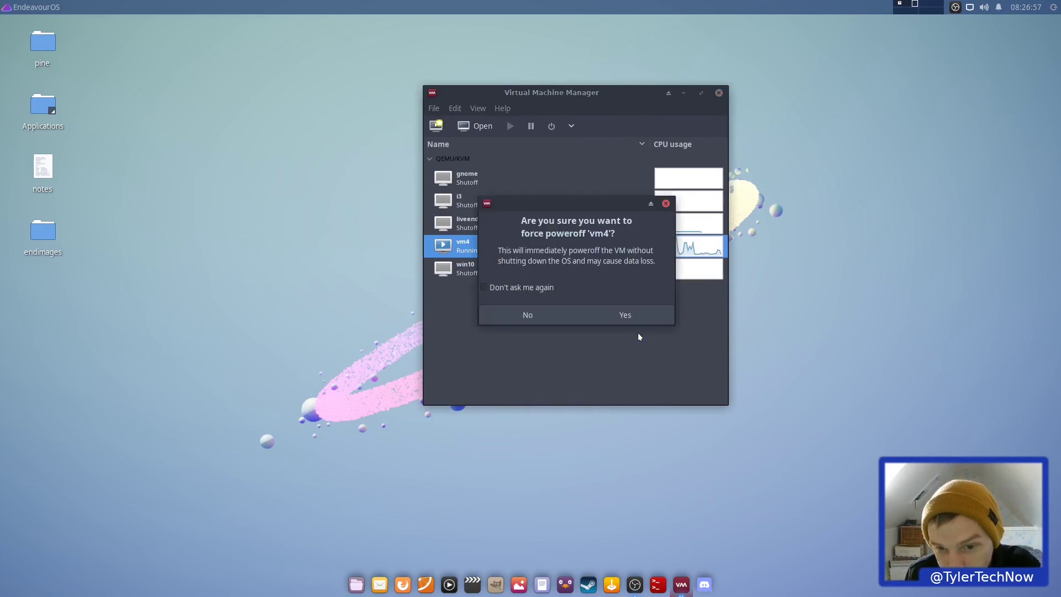
click(632, 316)
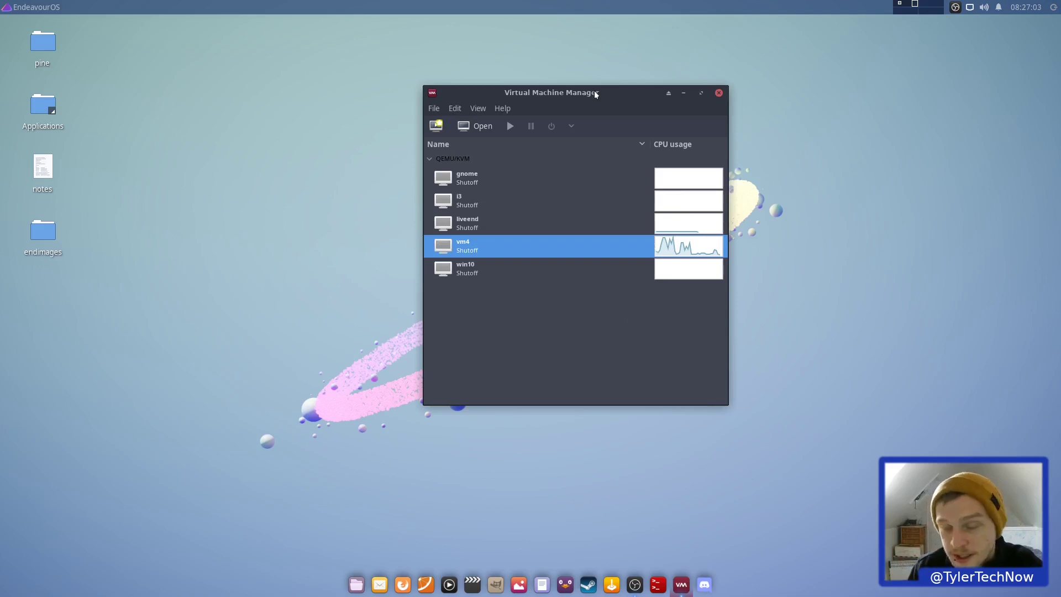
drag(595, 90, 619, 87)
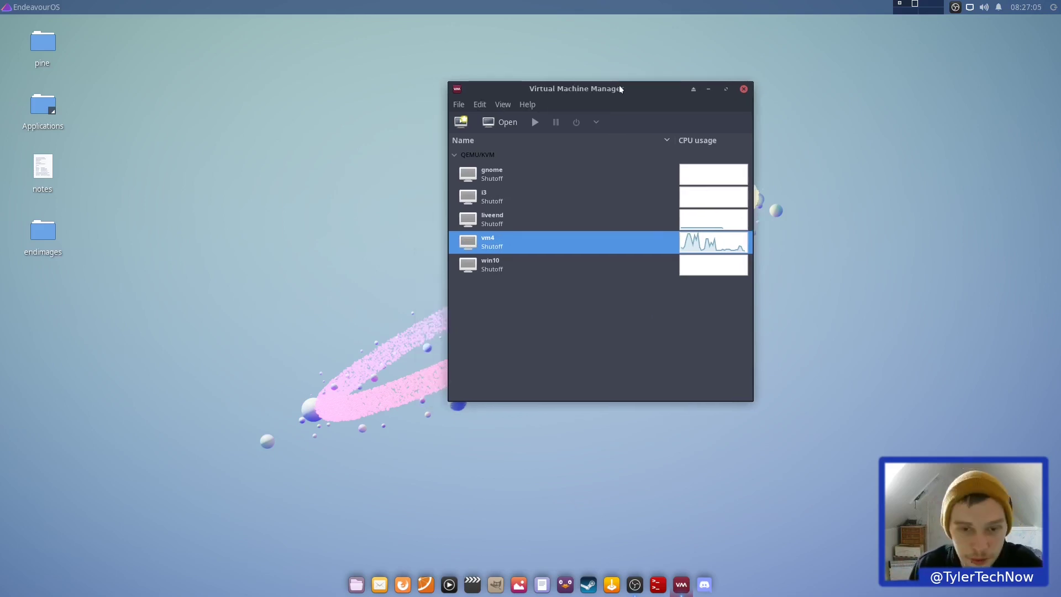
click(744, 89)
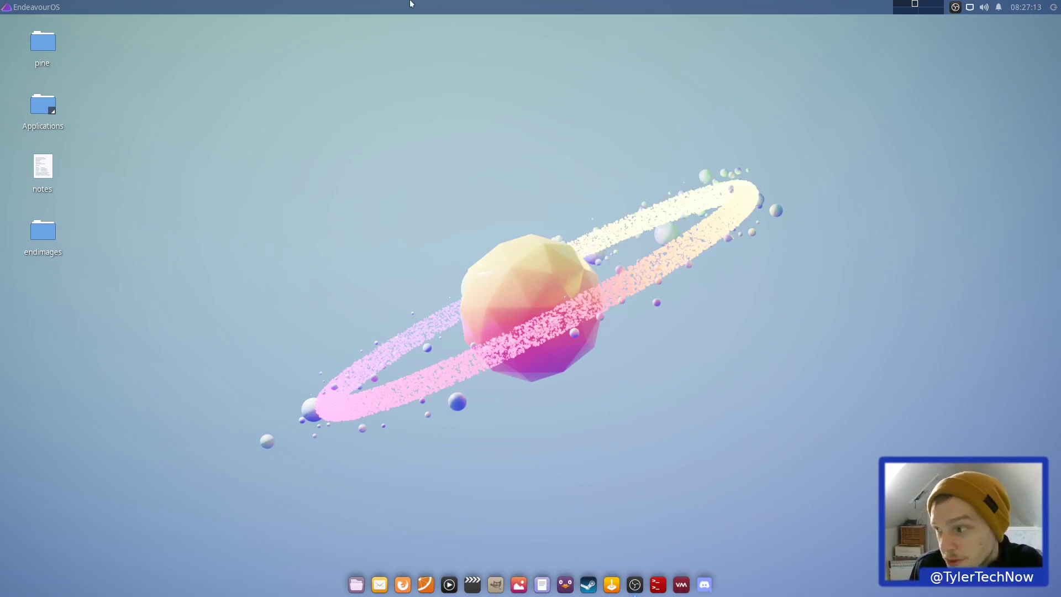
right_click(347, 133)
click(210, 72)
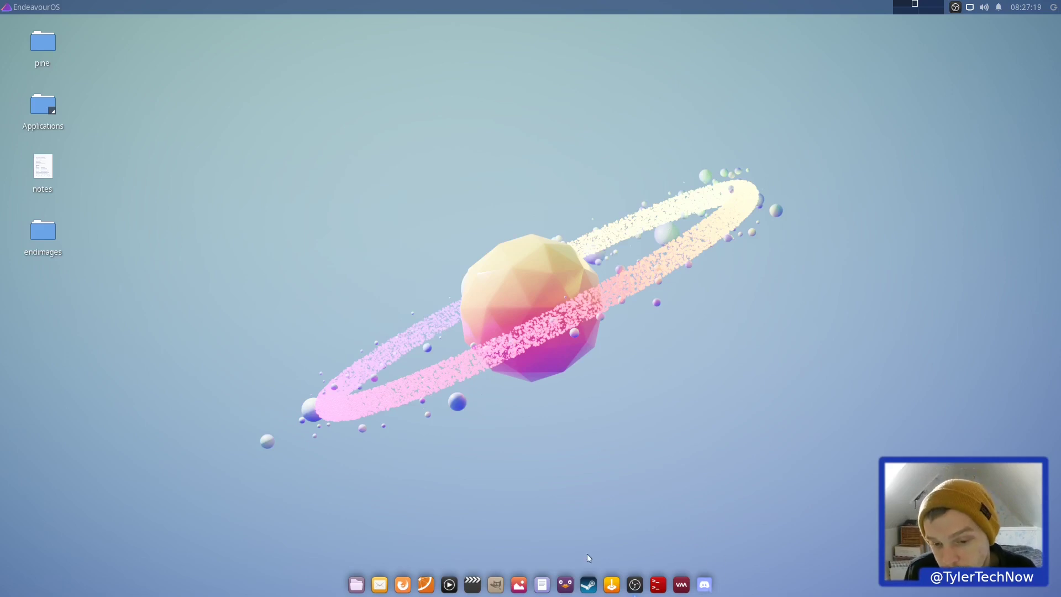
Show the dock's preferences side by side with the Xfce panel's preferences, and close the dock's preferences
right_click(587, 594)
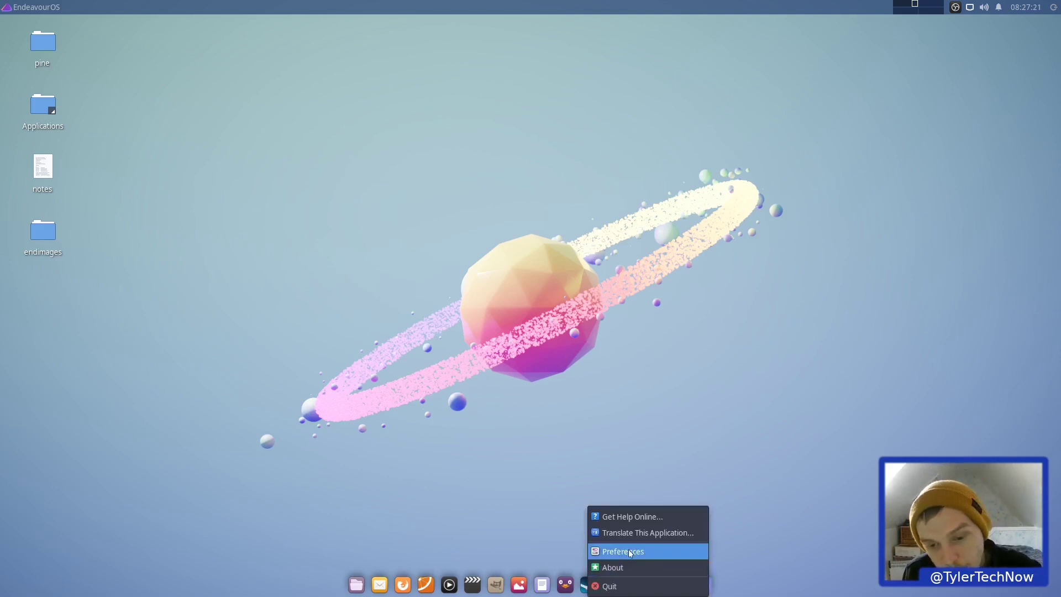
click(613, 549)
drag(642, 228, 836, 201)
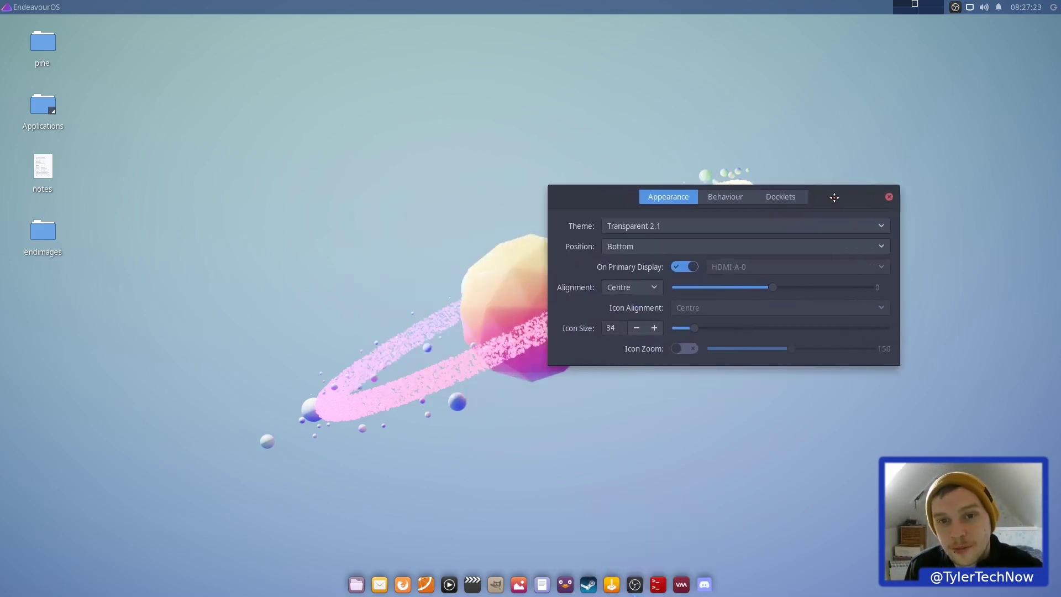
right_click(391, 4)
mouse_move(439, 97)
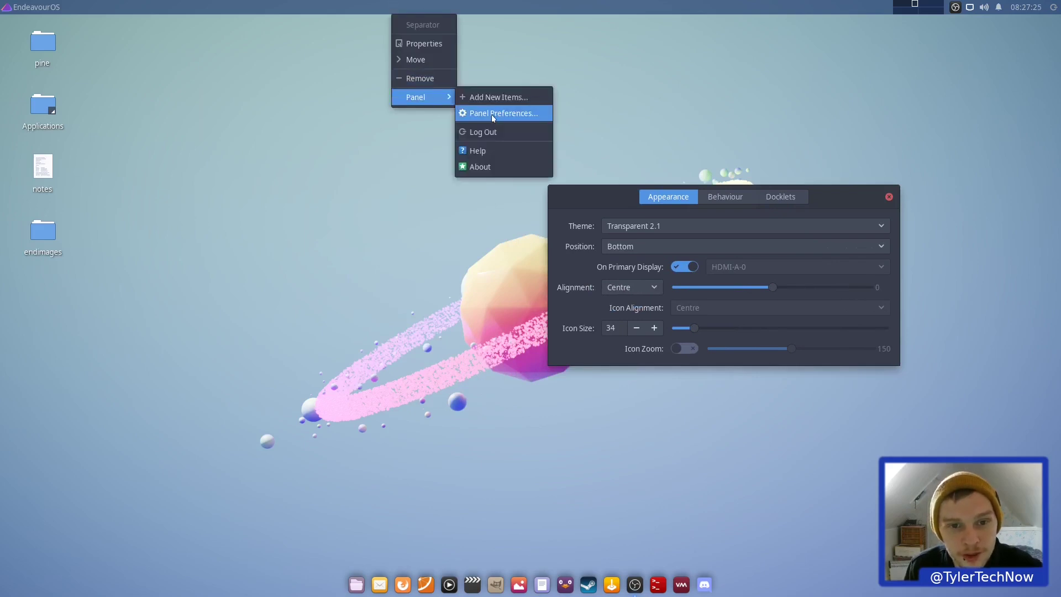
click(492, 114)
drag(548, 147, 355, 139)
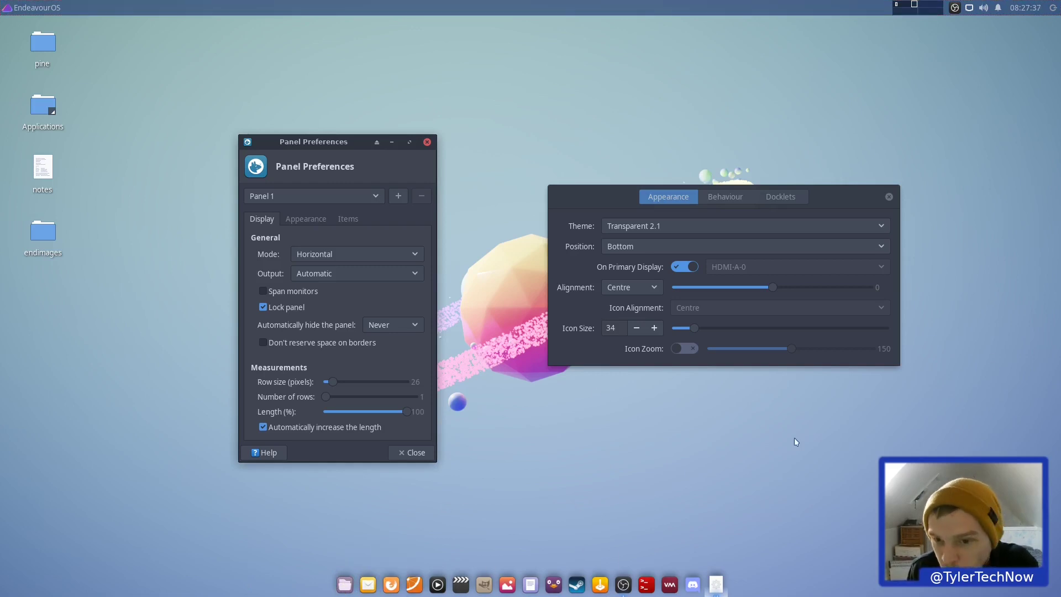
click(888, 196)
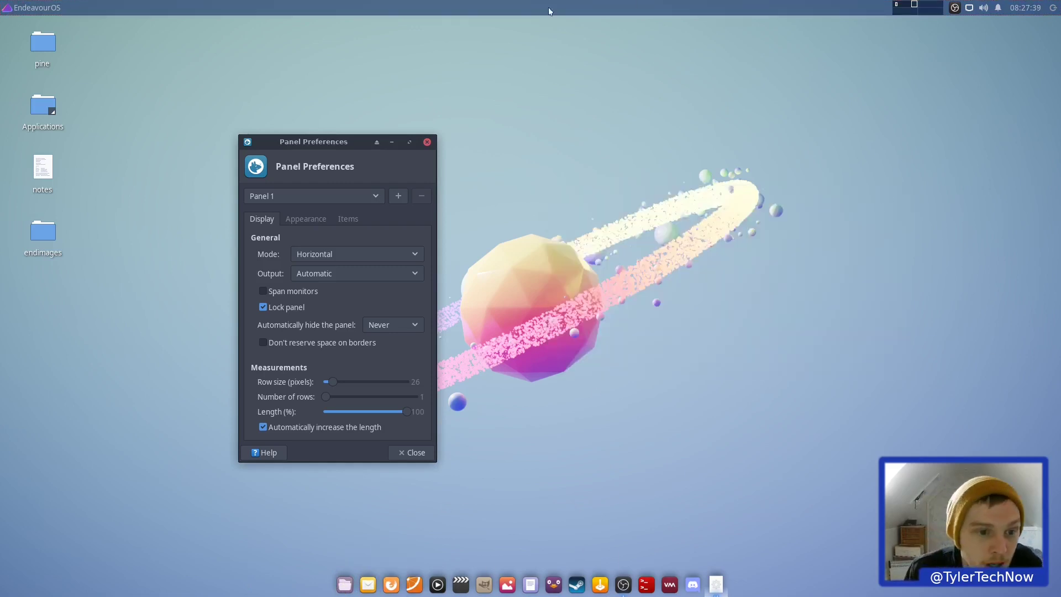
Review the panel's Appearance options, view its background colour choices without changing them, and close Panel Preferences
drag(340, 141, 527, 119)
click(483, 198)
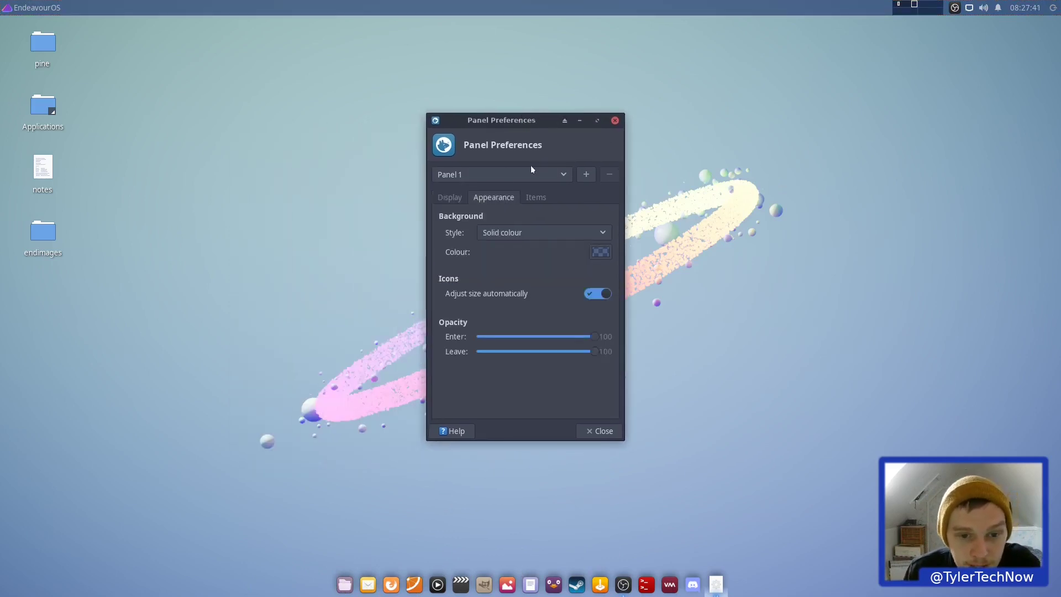
click(599, 252)
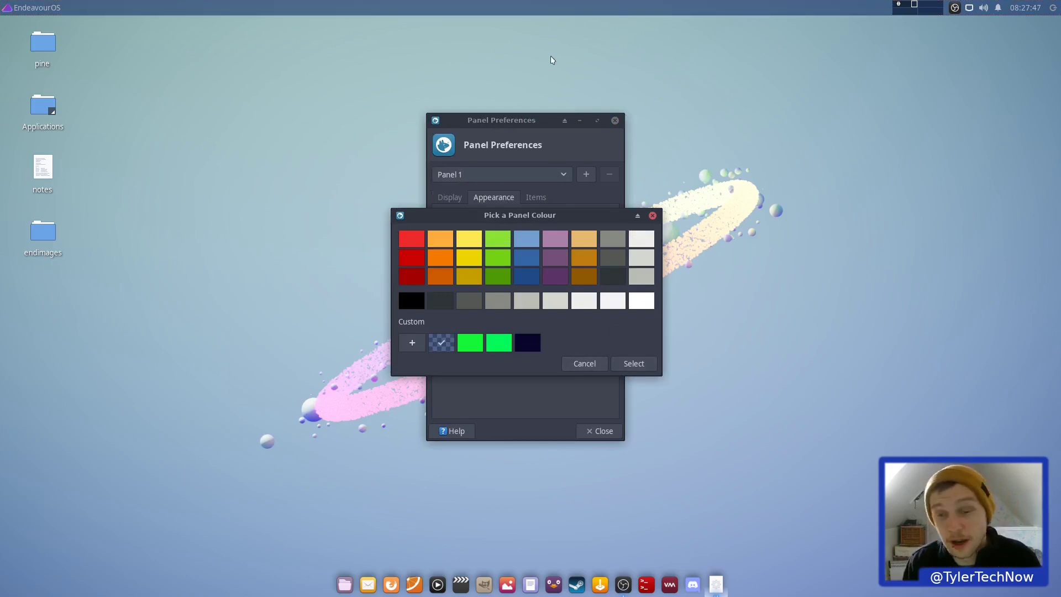
click(594, 364)
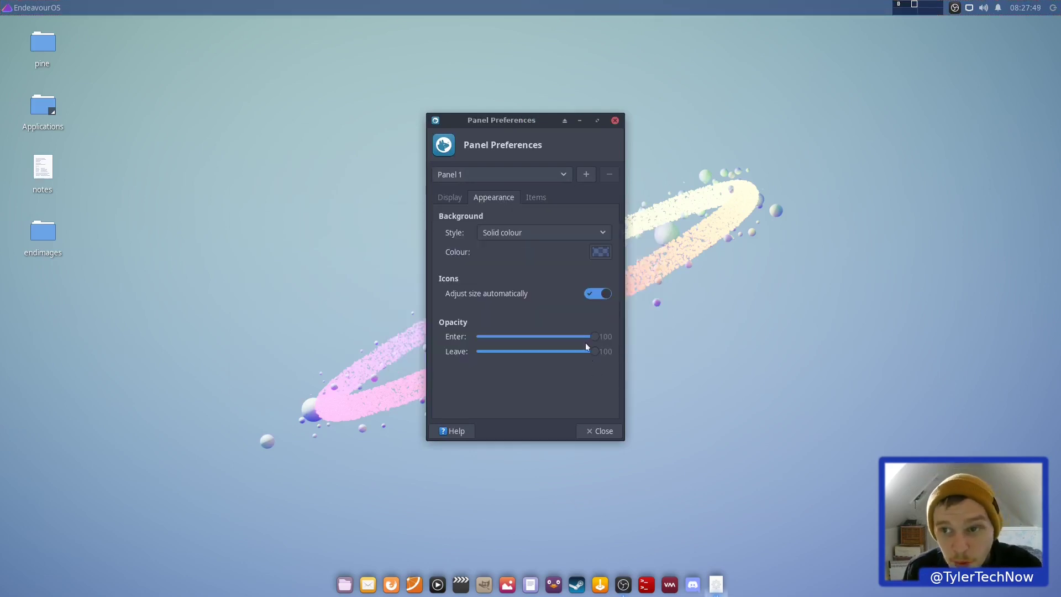
click(615, 120)
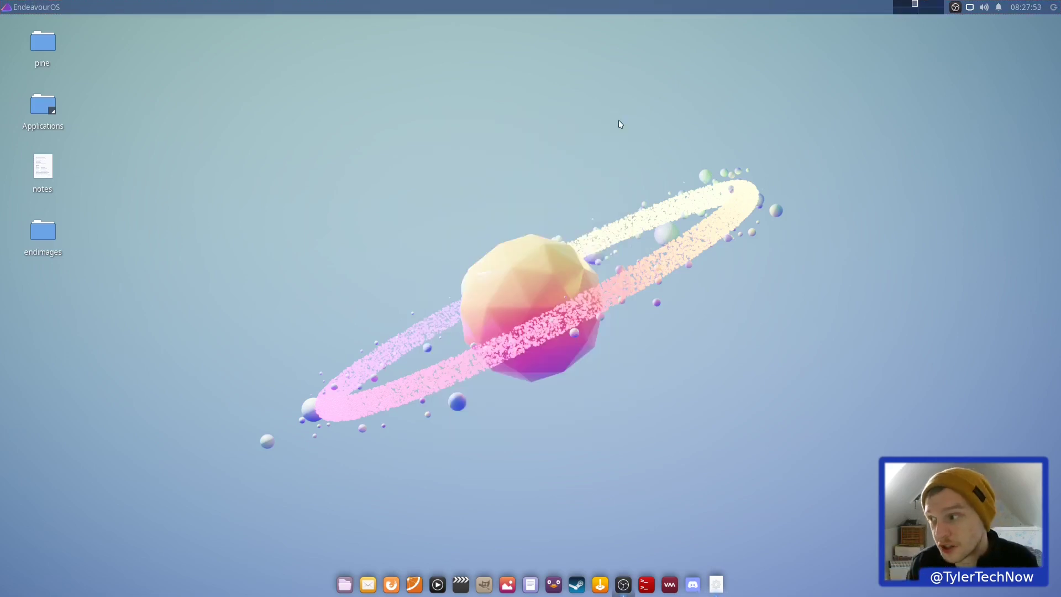
Search the installed applications for "appe" and open the Appearance settings
click(37, 7)
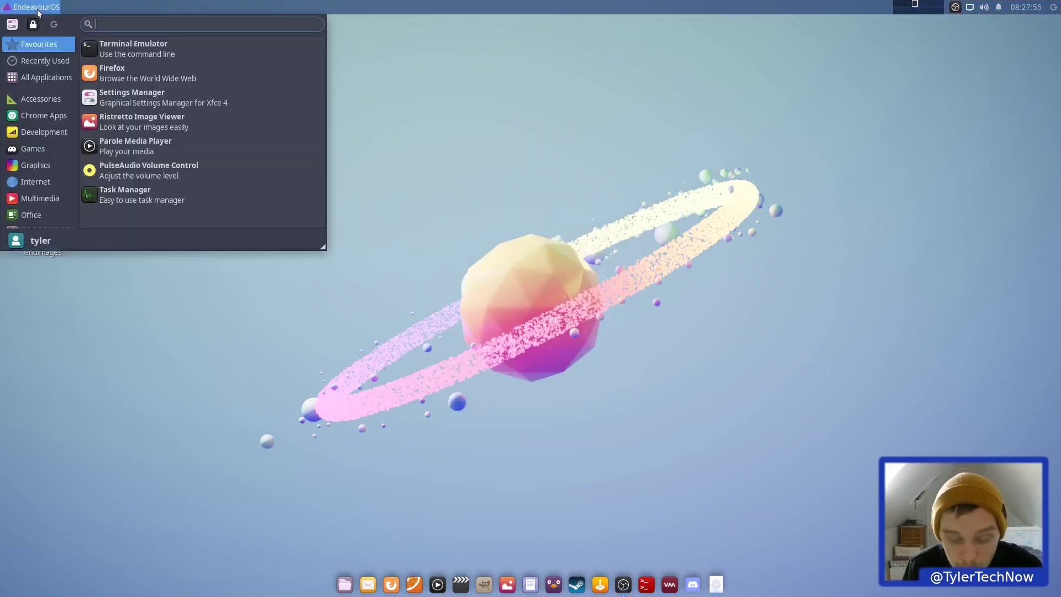
text(a)
key(BackSpace)
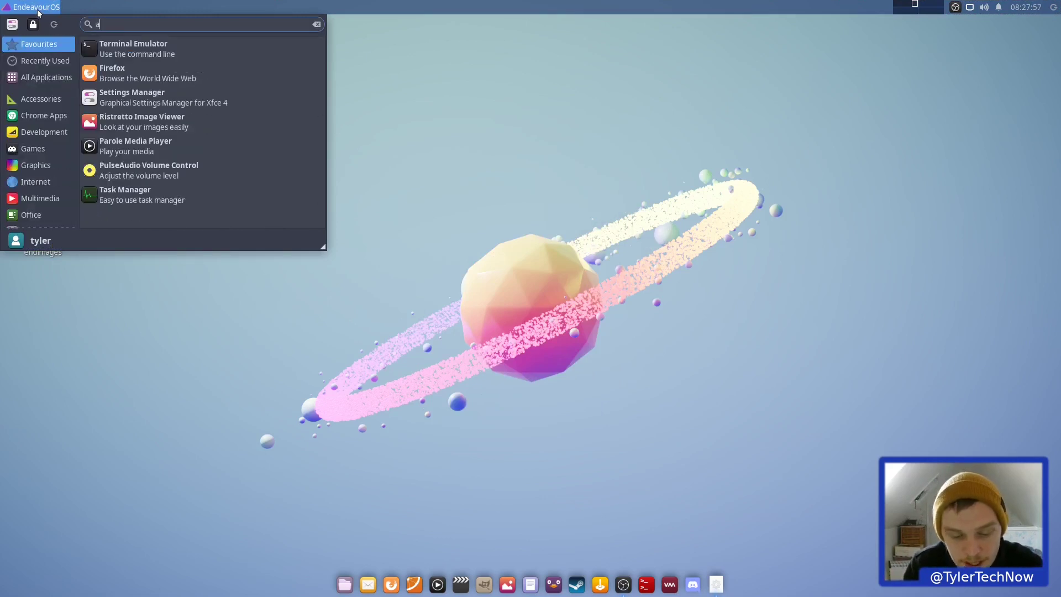
text(appe)
key(Return)
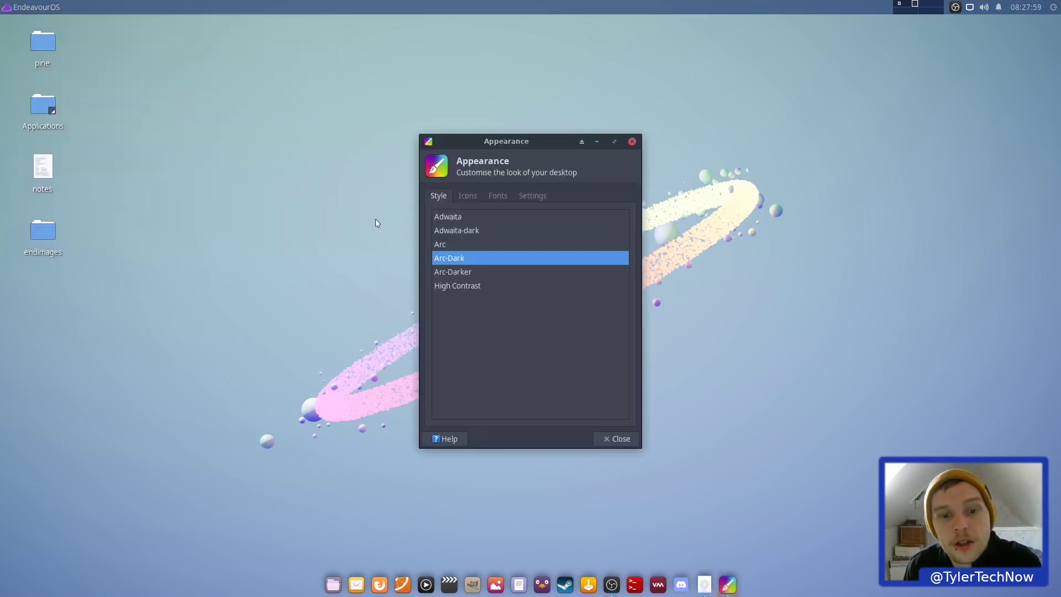
Preview the Arc-Darker desktop style and return to Arc-Dark
click(466, 270)
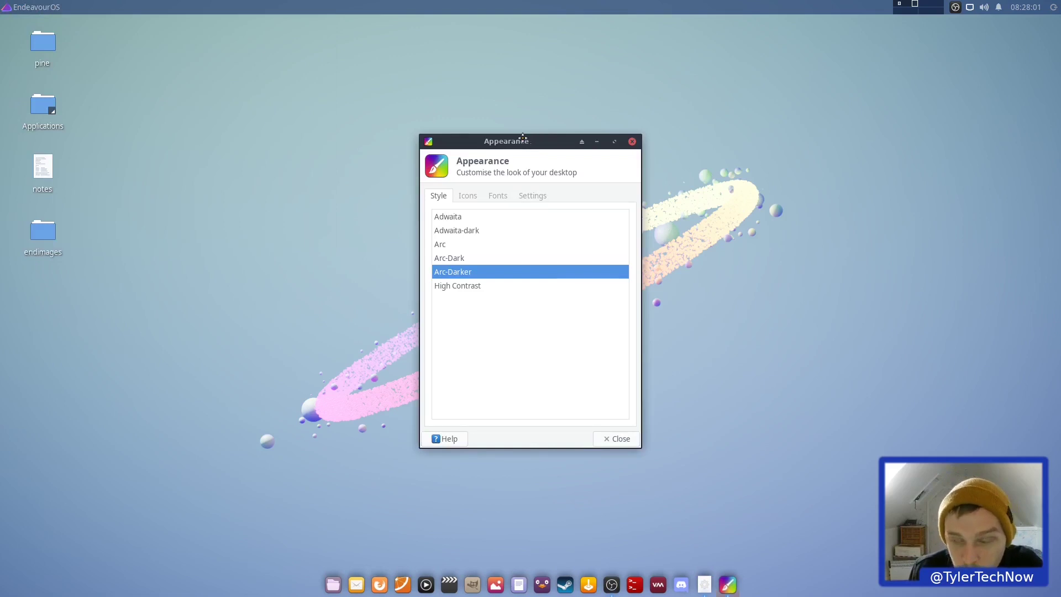
drag(523, 138, 434, 122)
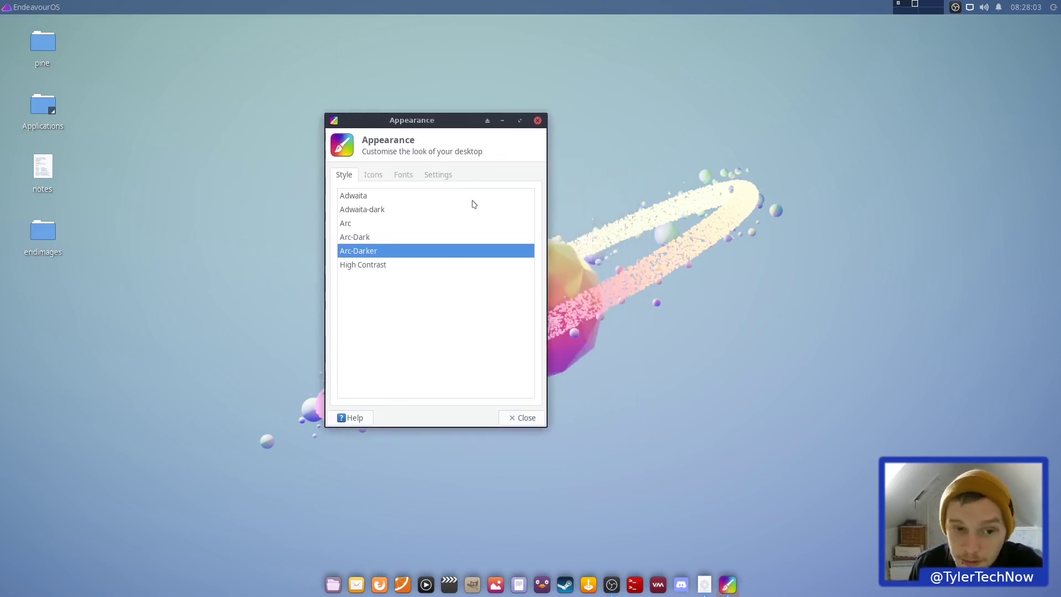
click(356, 237)
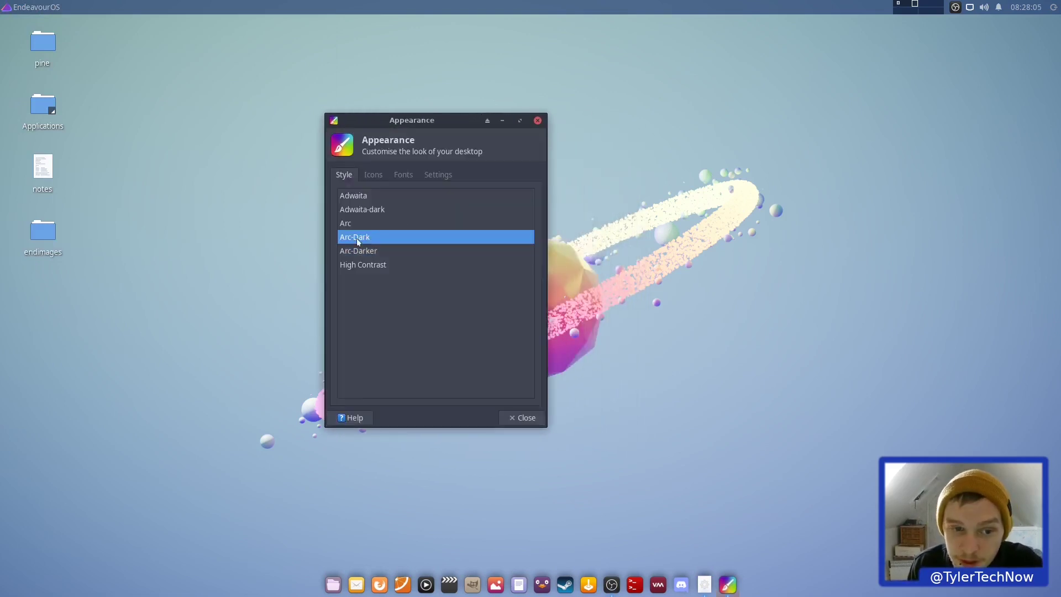
Preview the Arc-X-D icon theme, switch to Arc-ICONS and close the Appearance settings
click(373, 176)
click(384, 254)
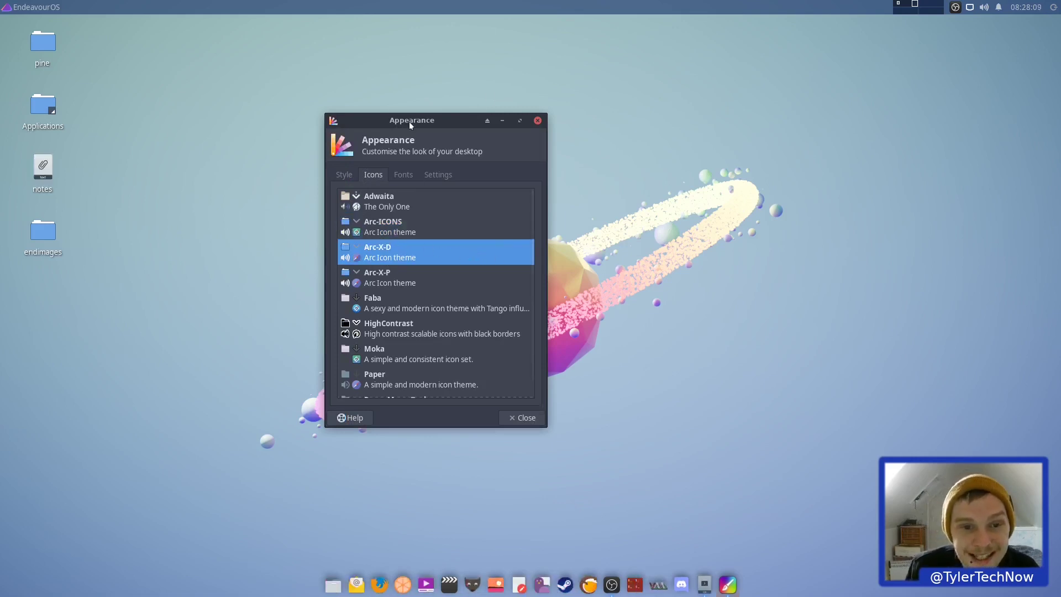
drag(411, 125, 776, 79)
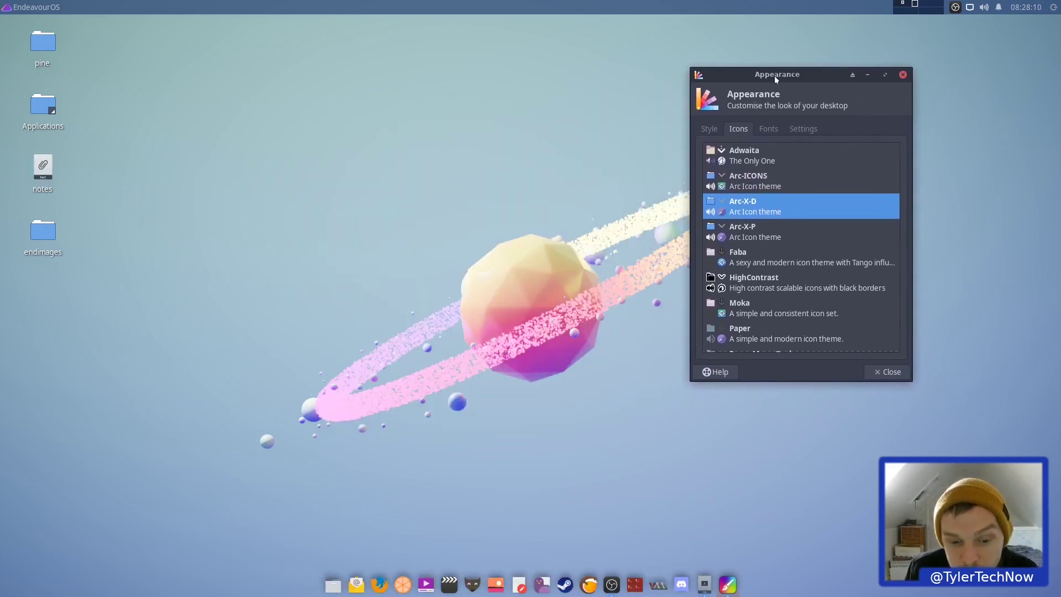
click(765, 176)
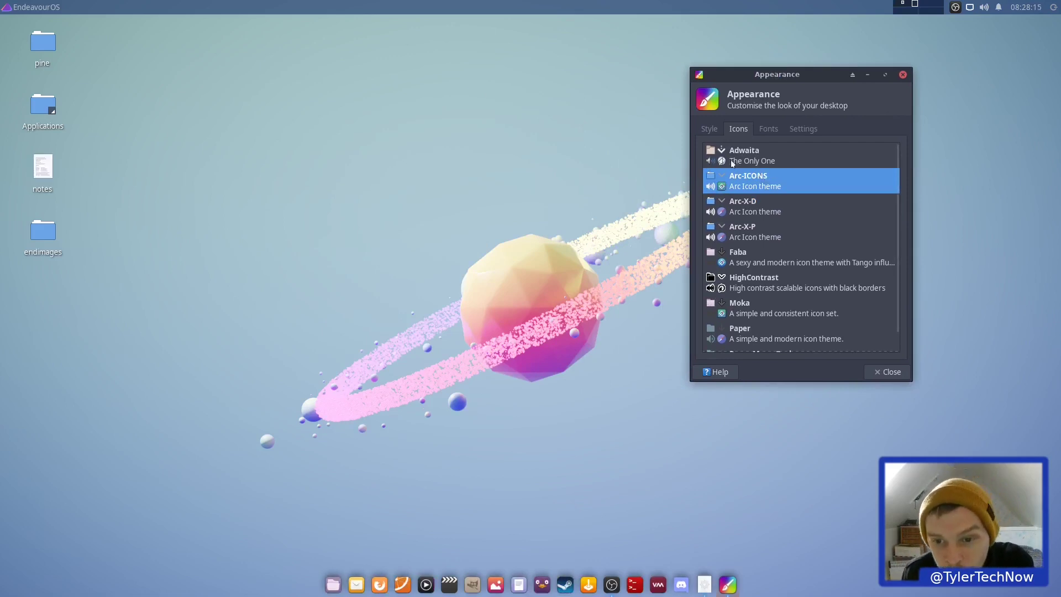
click(886, 371)
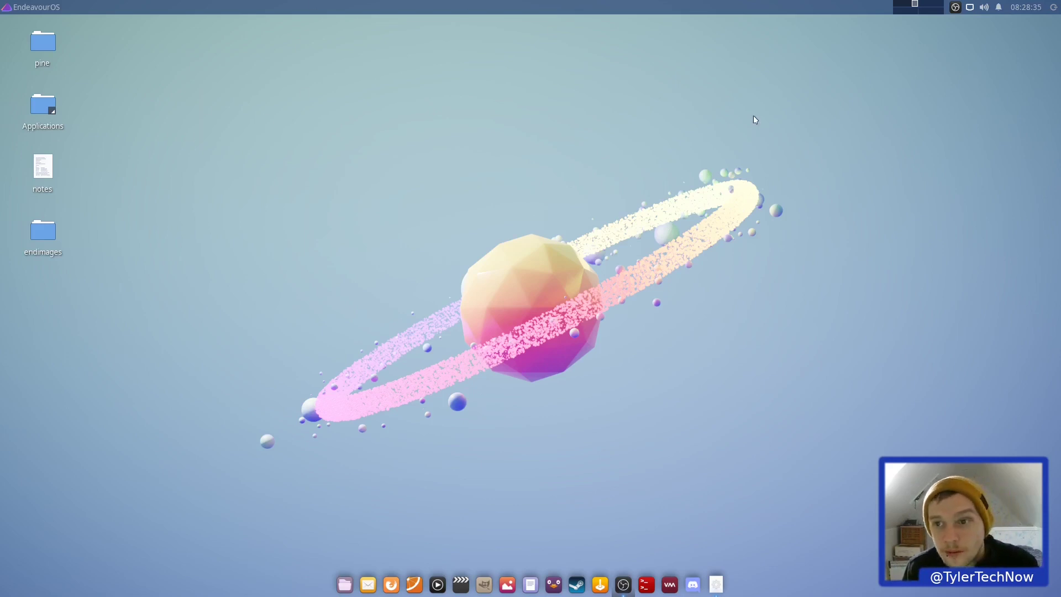
Search the installed applications for "thunar", open Thunar File Manager and reposition its window near the middle of the desktop
click(44, 5)
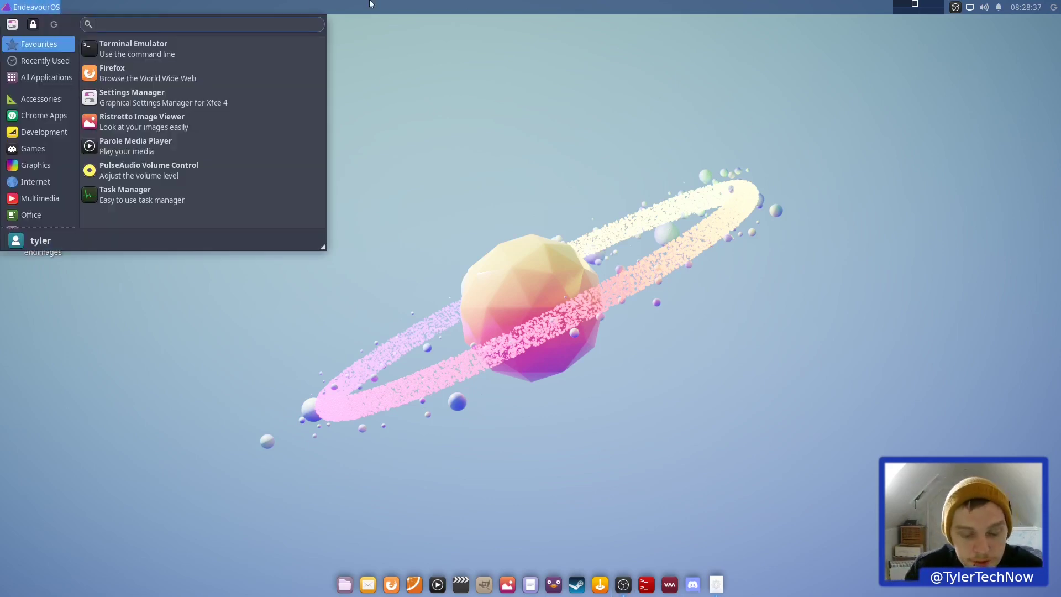
text(thunar)
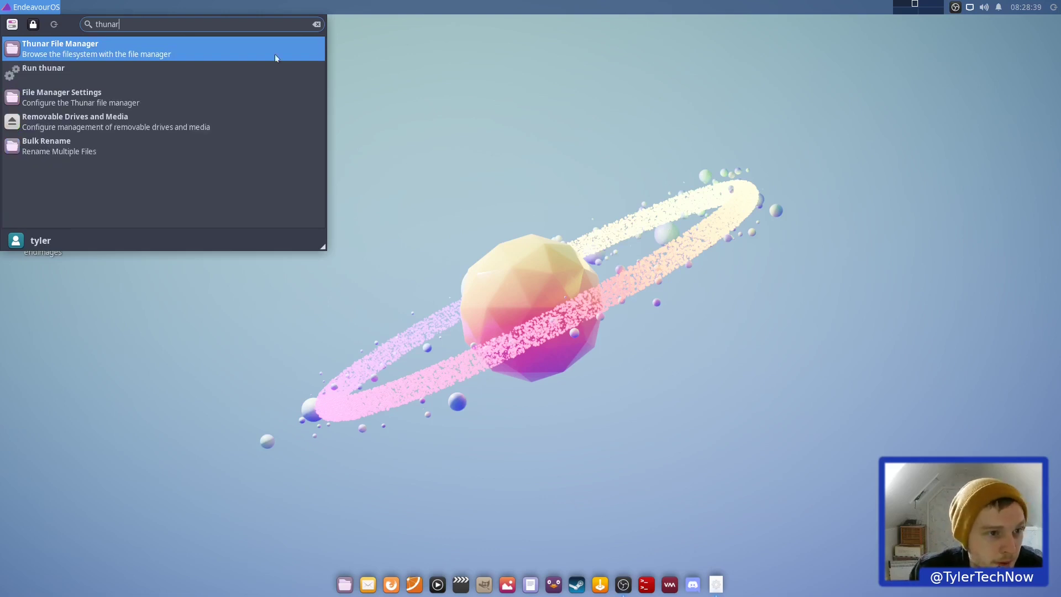
click(194, 54)
drag(580, 174, 580, 154)
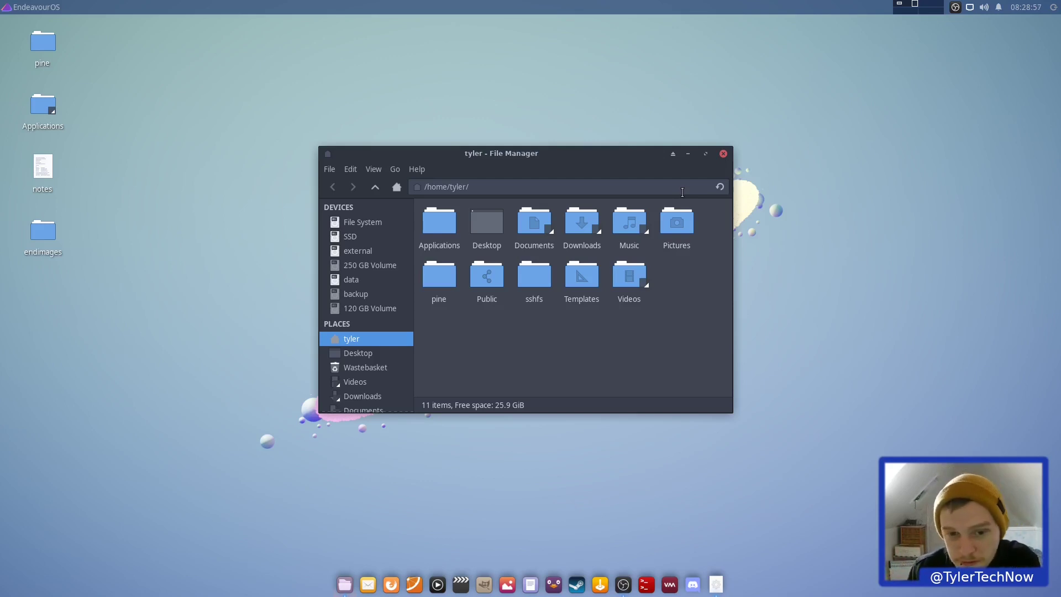
click(58, 6)
click(502, 42)
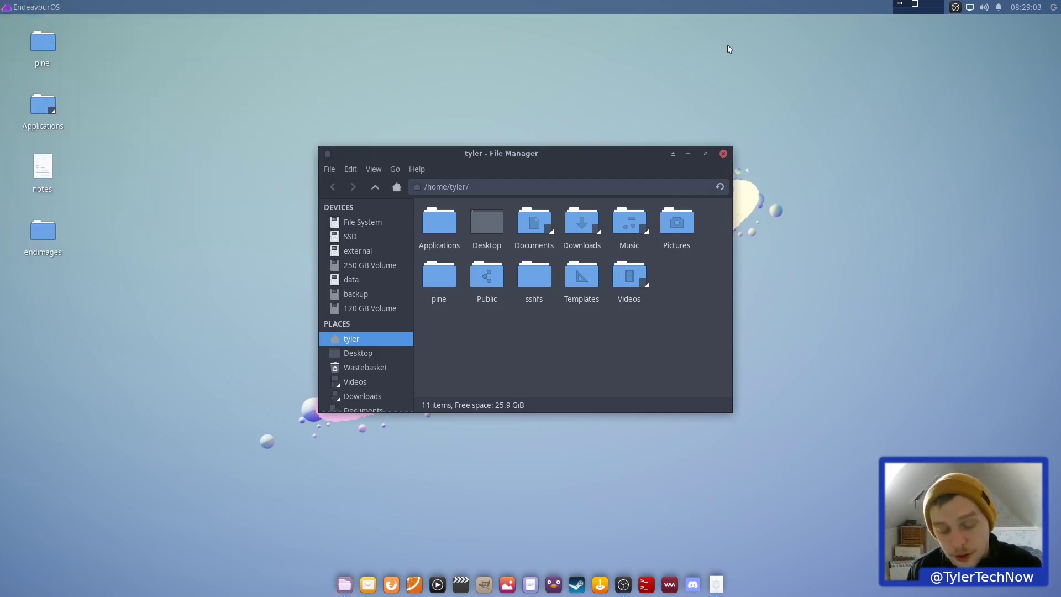
Tile the file manager to one half of the screen and the other, and restore it to a floating window
key(super)
click(541, 154)
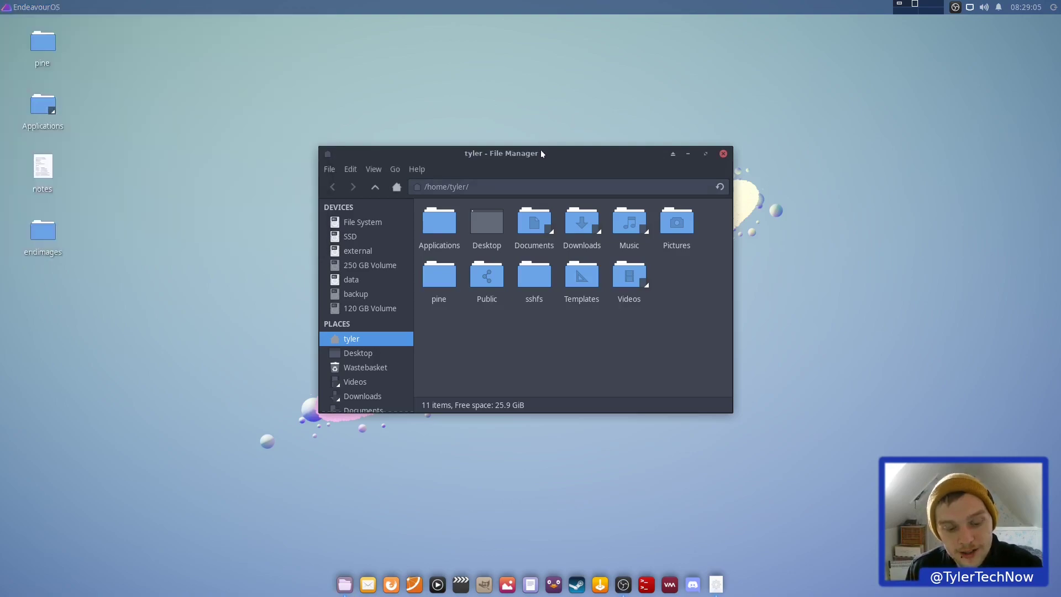
key(super+Left)
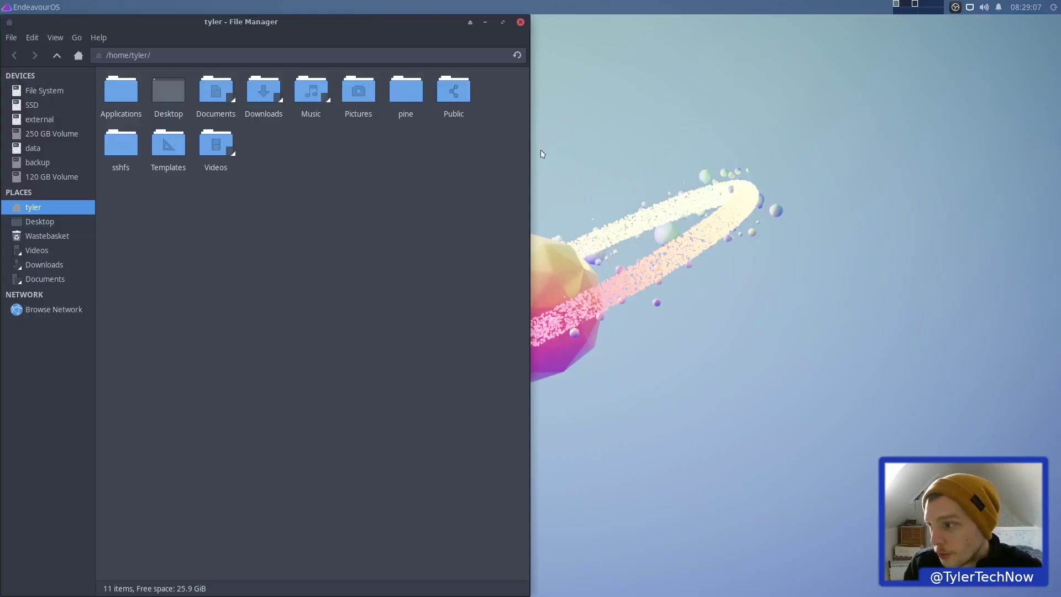
key(super+Right)
key(super+Left)
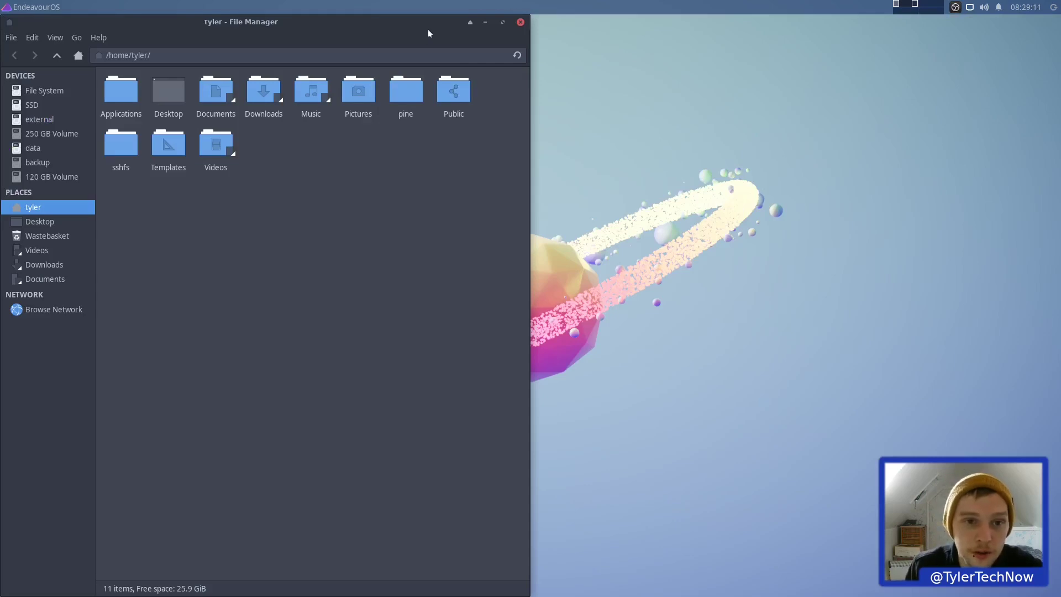
key(super+Left)
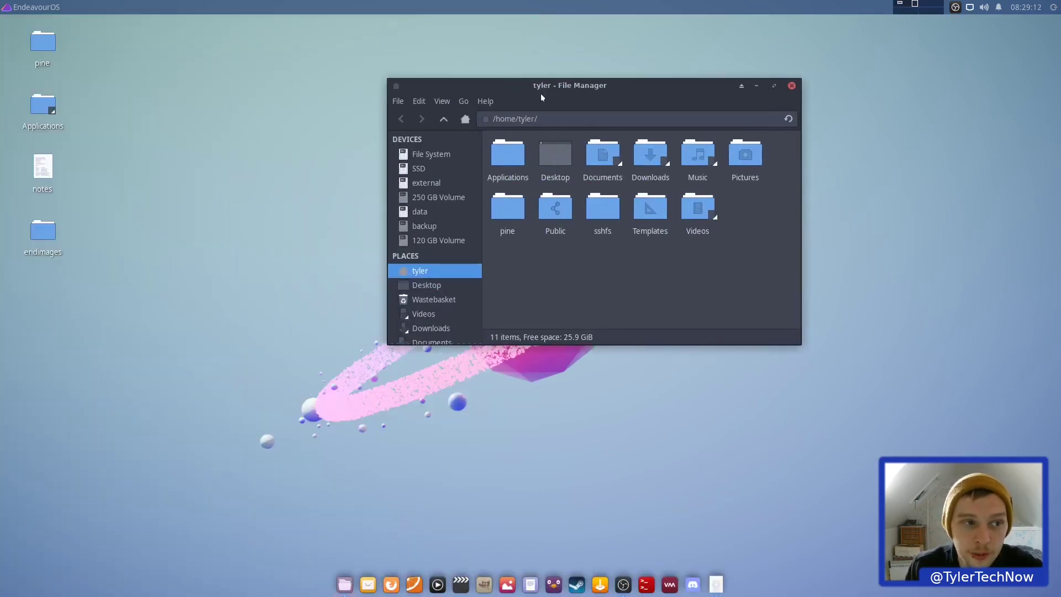
Show and dismiss the application menu, repeat the left and right tiling of the file manager, and return it to a floating window
click(33, 11)
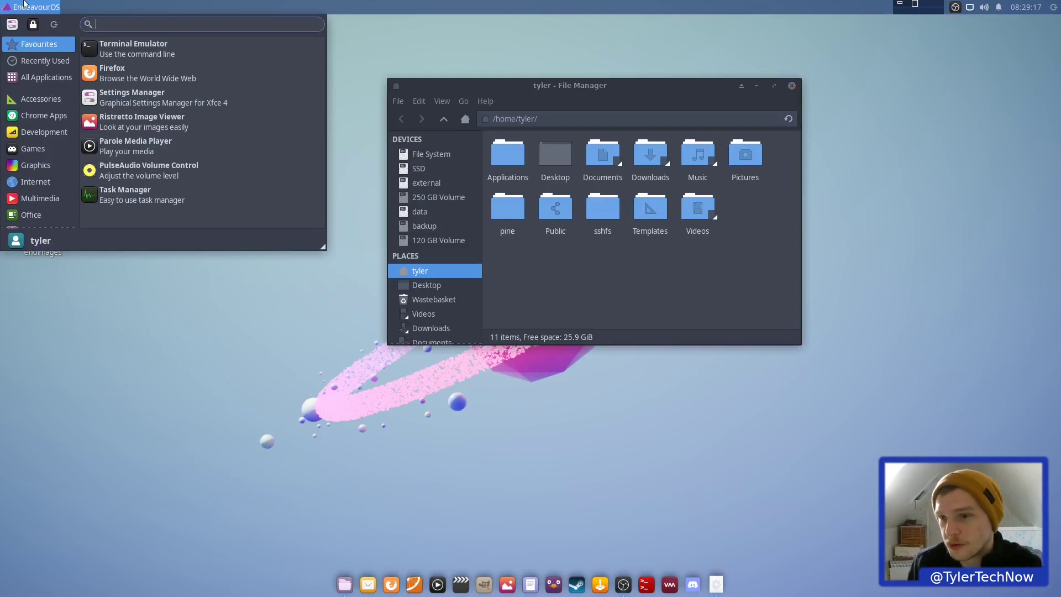
click(628, 97)
key(super+Left)
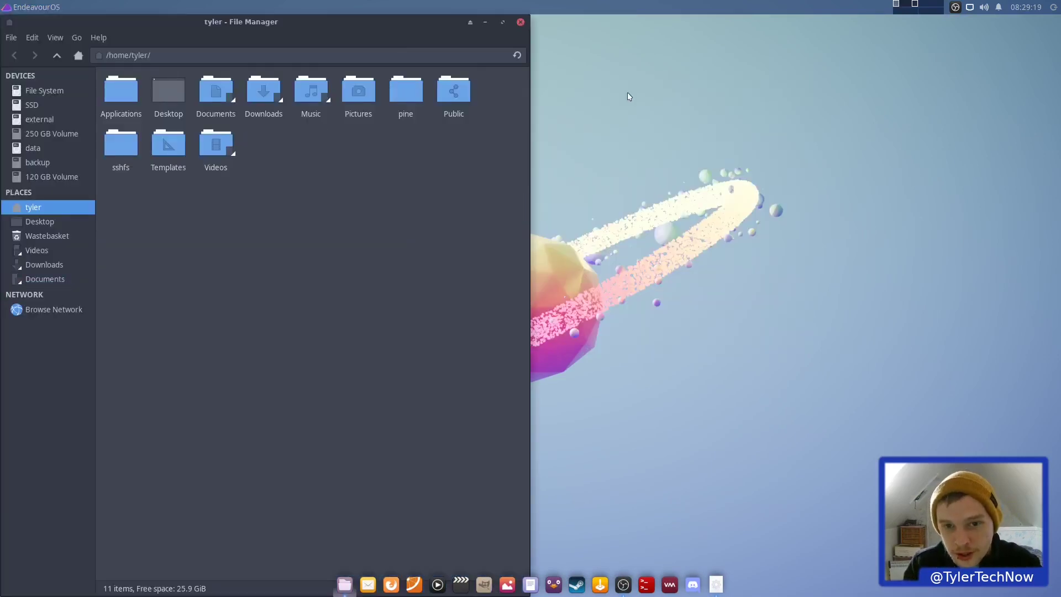
key(super+Right)
drag(616, 19, 482, 78)
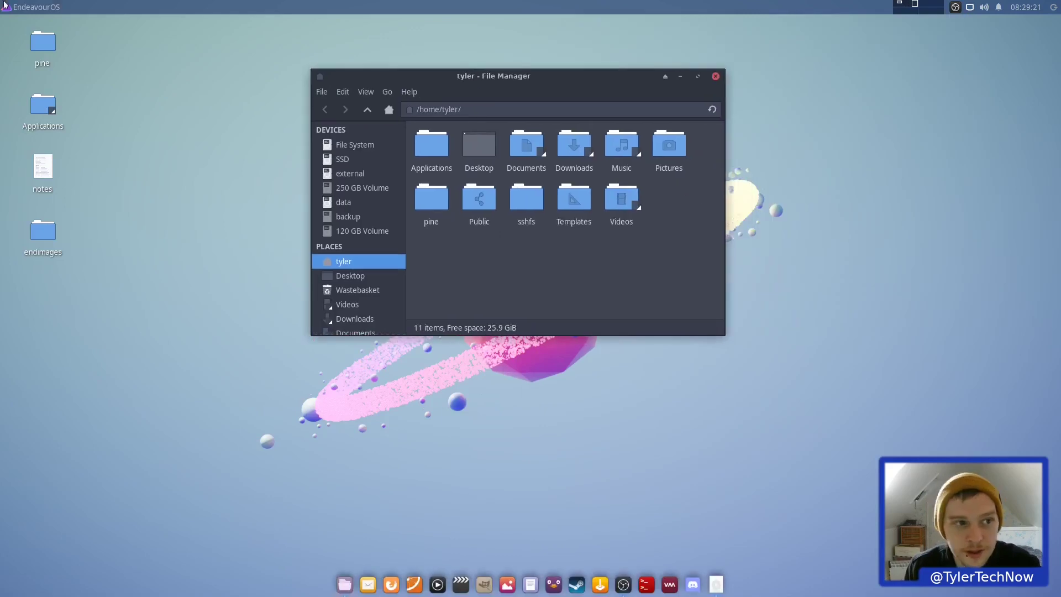
Search the installed applications for "short" and open the Keyboard settings
click(16, 5)
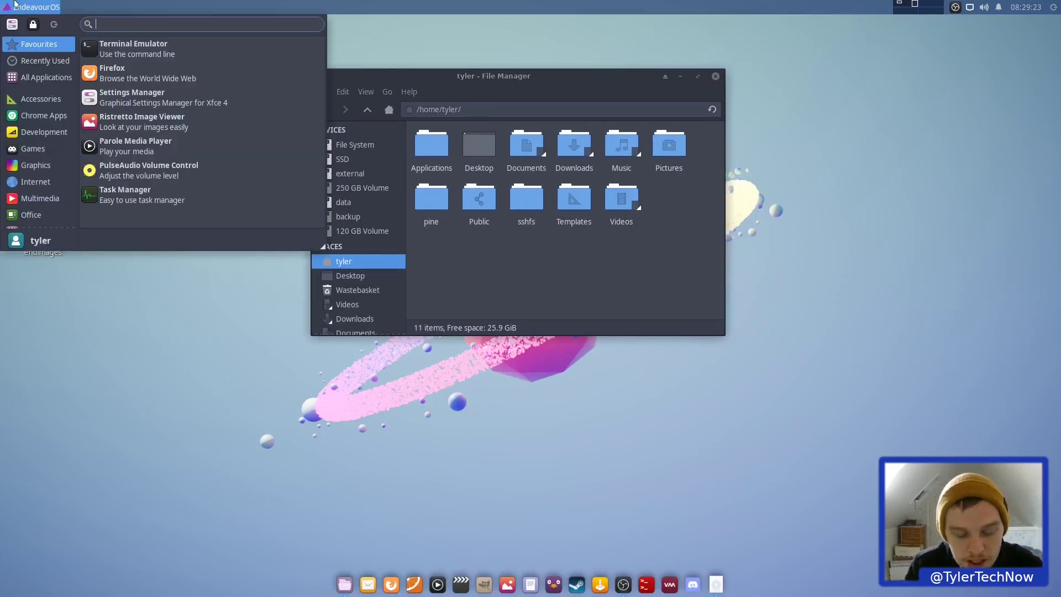
text(sh)
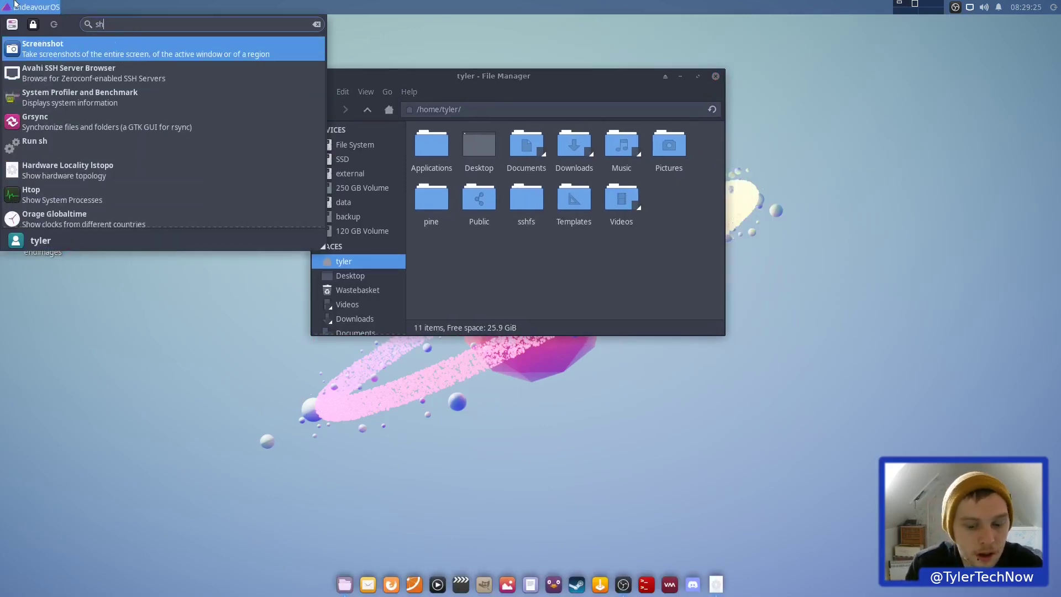
text(ort])
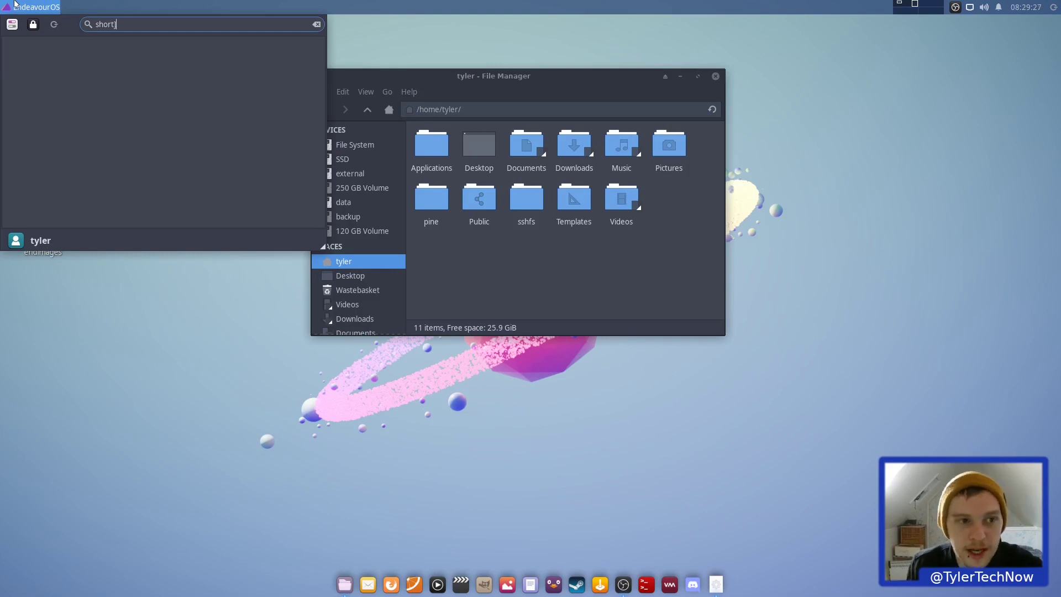
key(BackSpace)
key(Return)
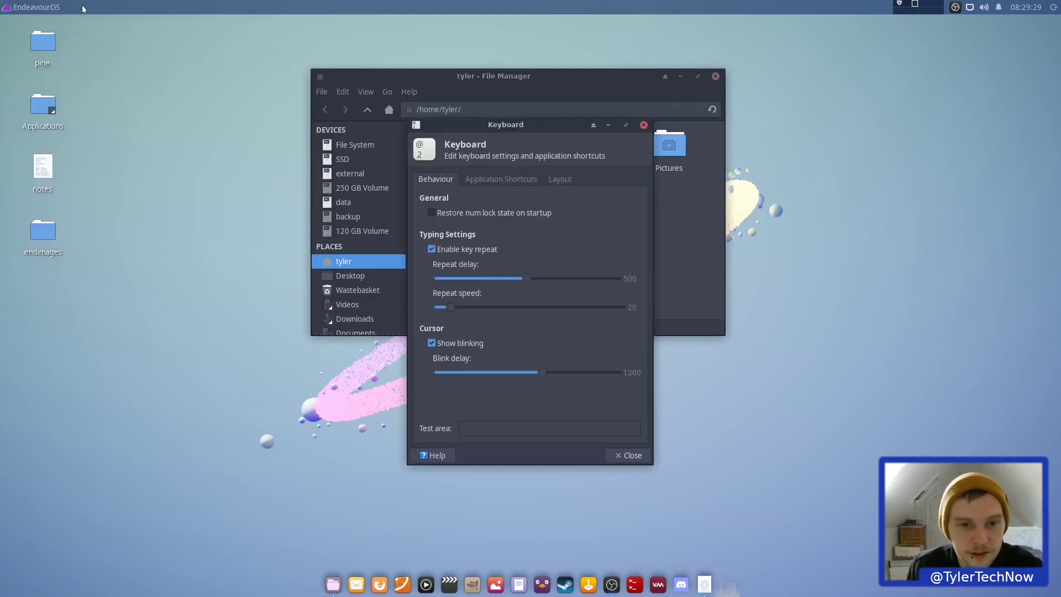
Review the application shortcuts, select the xfce4-popup-whiskermenu command and try its assigned shortcut
click(518, 178)
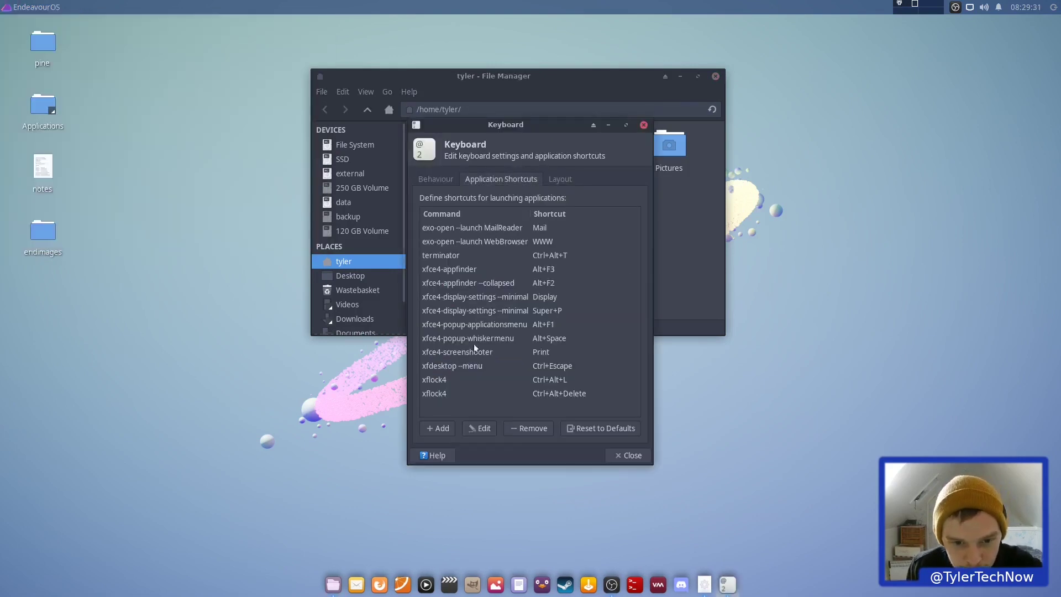
click(523, 337)
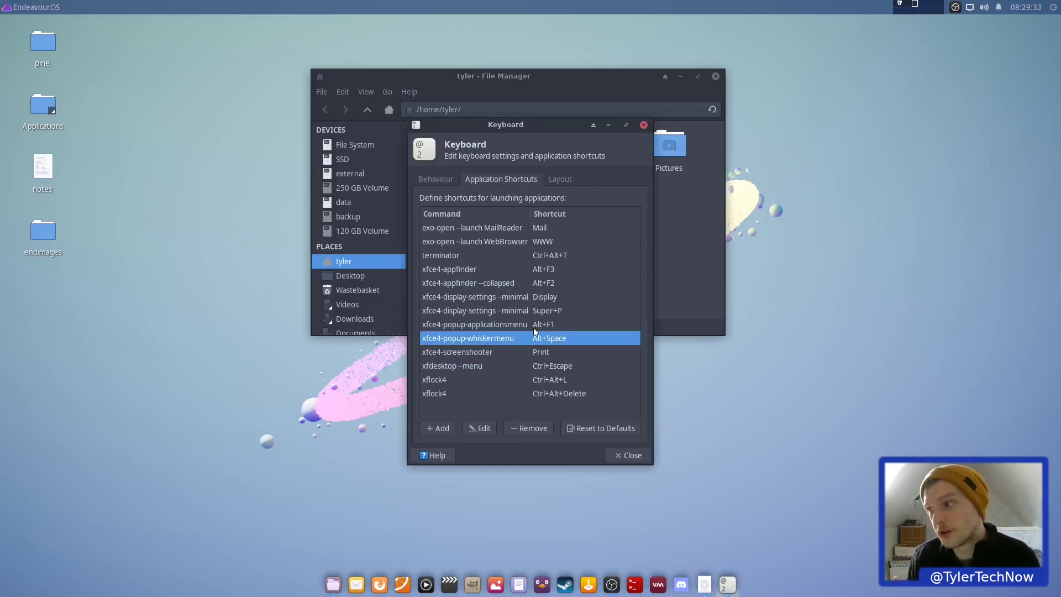
key(alt+space)
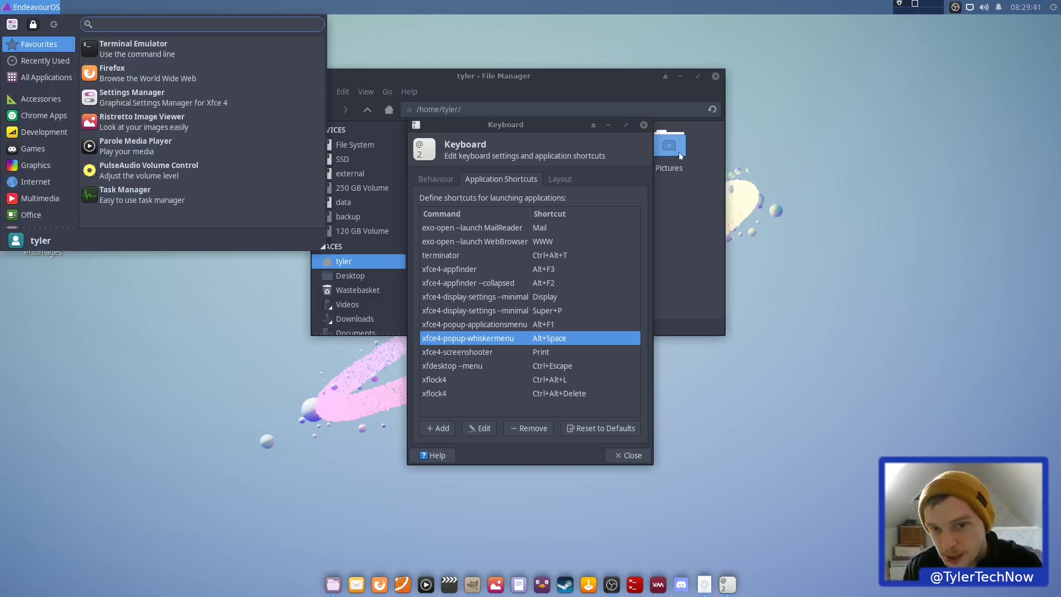
Dismiss the application menu and close the Keyboard settings and the file manager
click(642, 128)
click(643, 127)
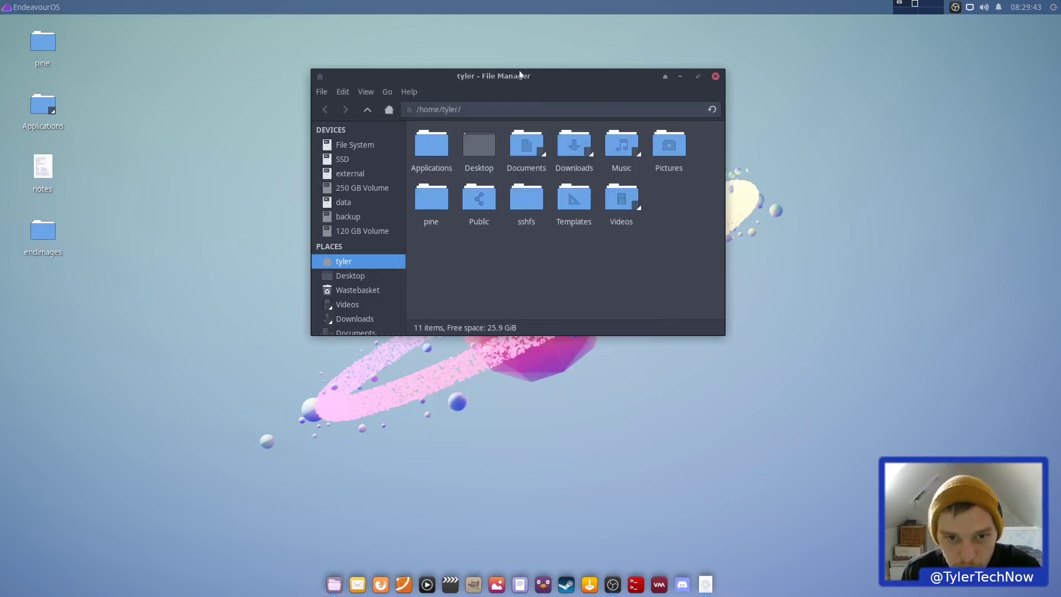
click(715, 77)
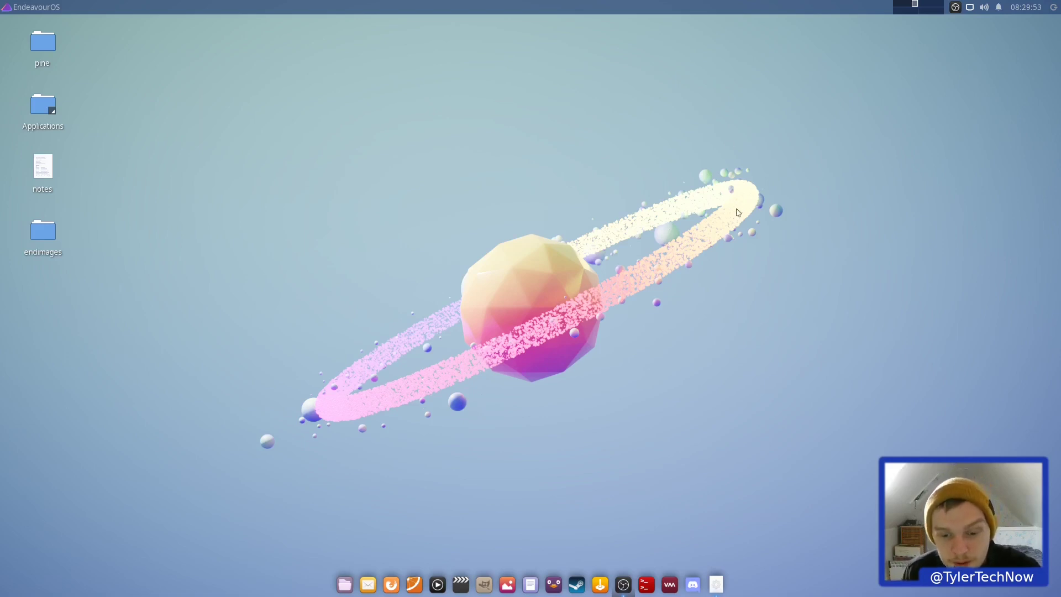
Open Virtual Machine Manager and move its window to the upper-right area of the desktop
click(670, 583)
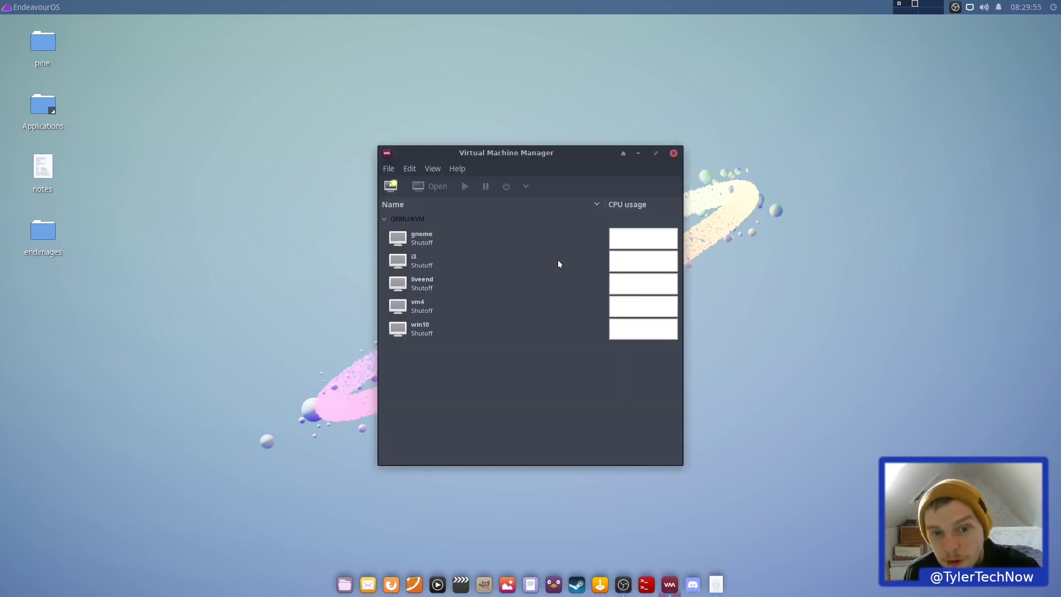
drag(518, 158, 881, 41)
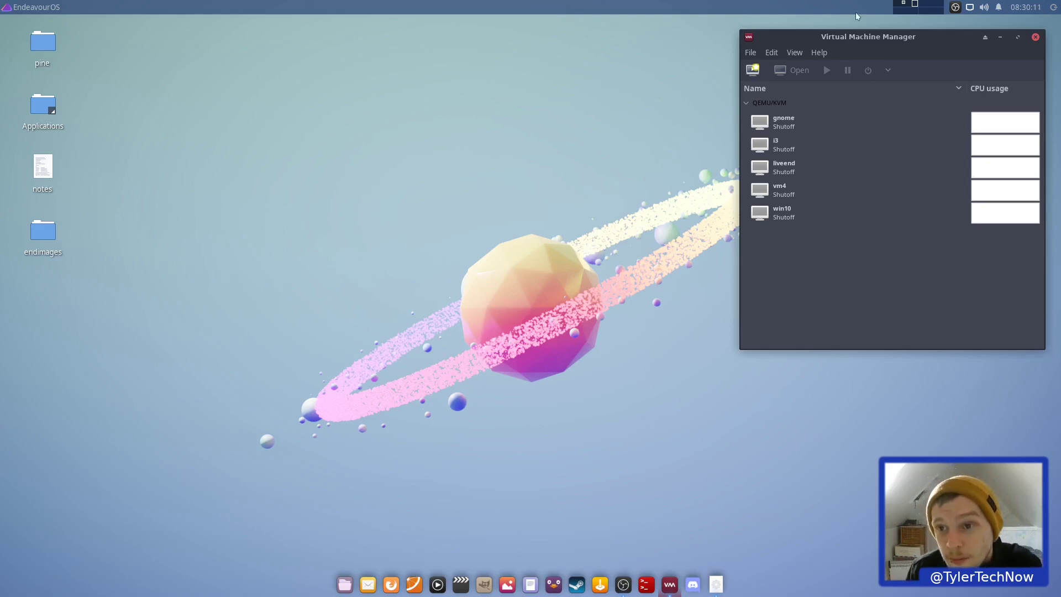
Switch to the other workspace and back to workspace 1 twice
click(930, 10)
click(905, 5)
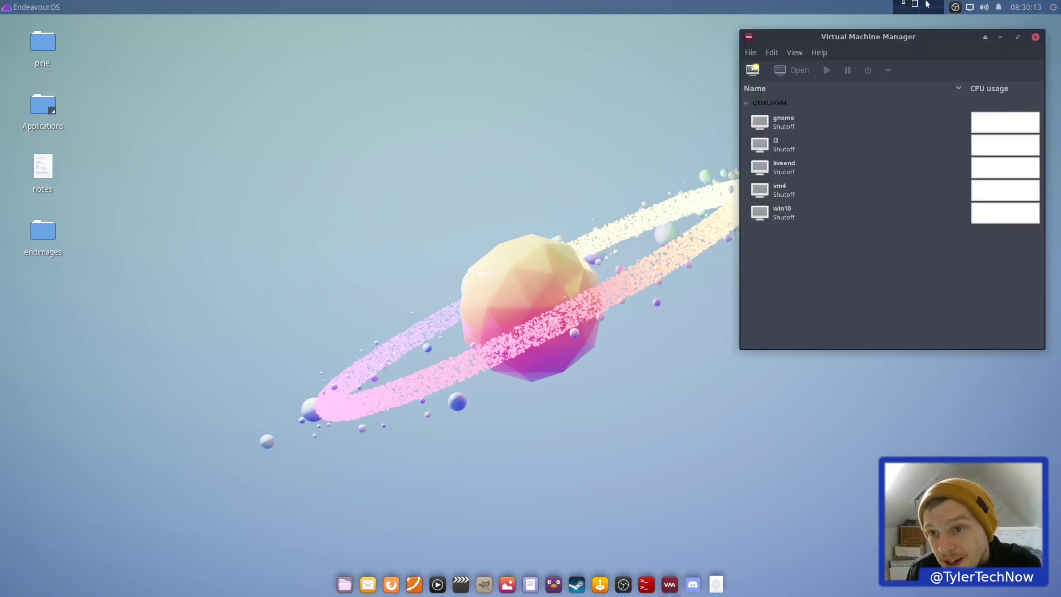
click(926, 4)
click(903, 4)
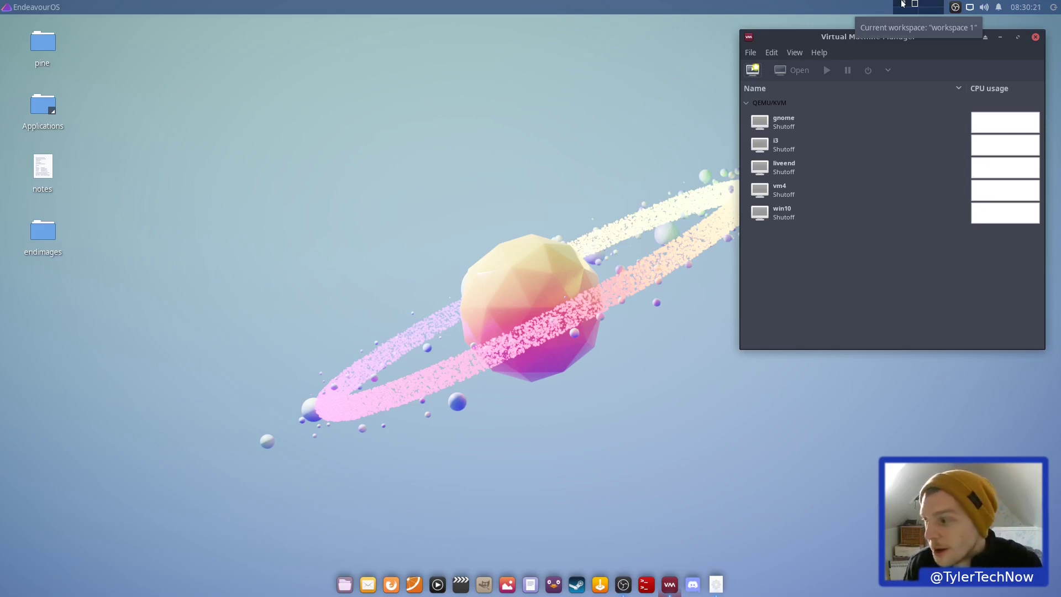
Move Virtual Machine Manager inward from the desktop's edge, open a terminal and place it beside that window
drag(847, 41, 681, 68)
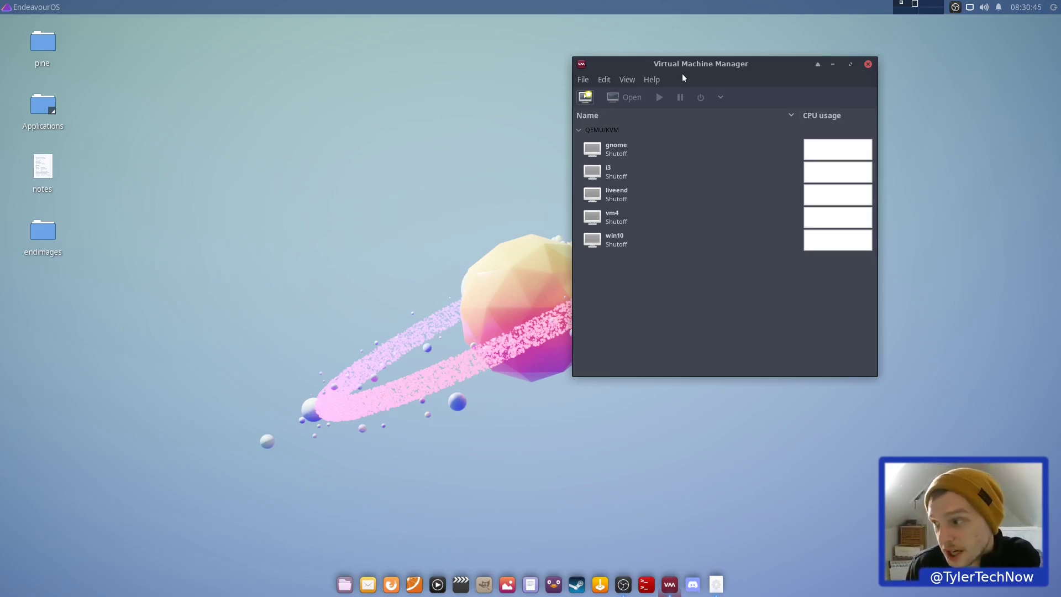
drag(687, 72, 761, 65)
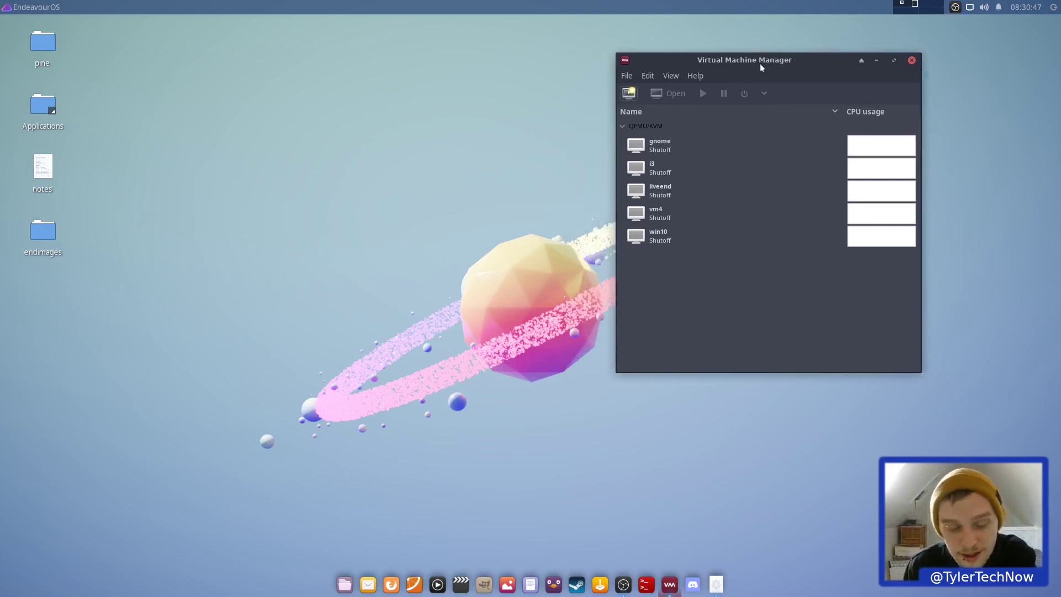
key(ctrl+alt+t)
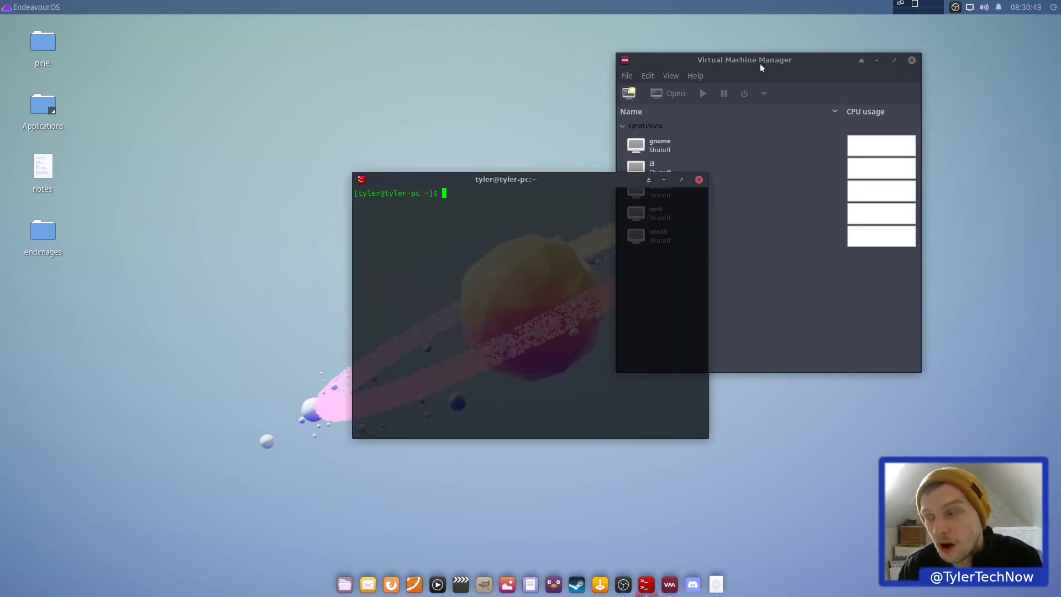
drag(534, 174, 326, 124)
Start a full system upgrade with sudo pacman -Syu and enter the sudo password
text(s)
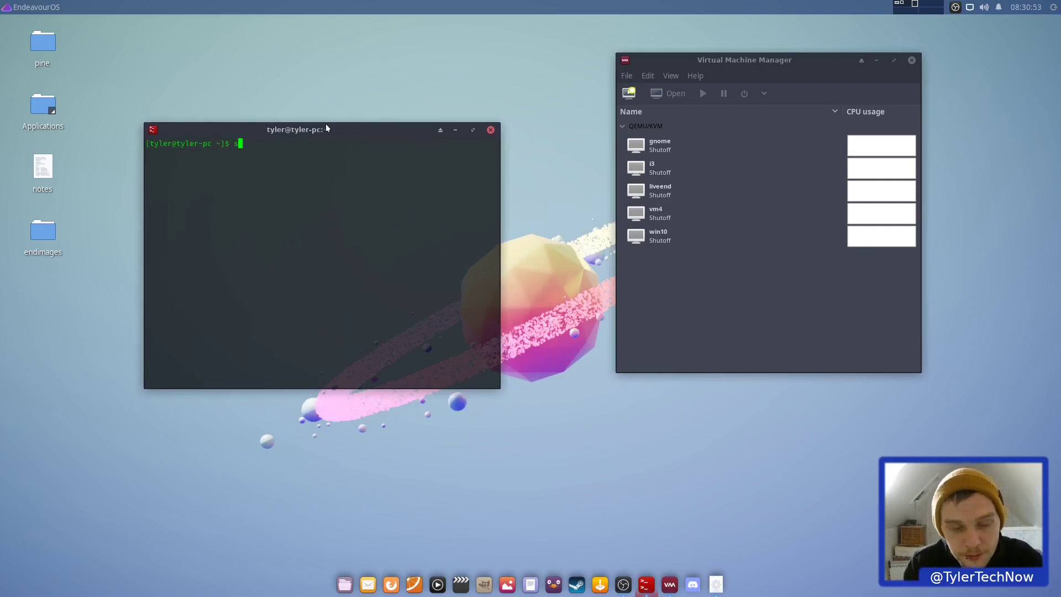
text(udo pacman -)
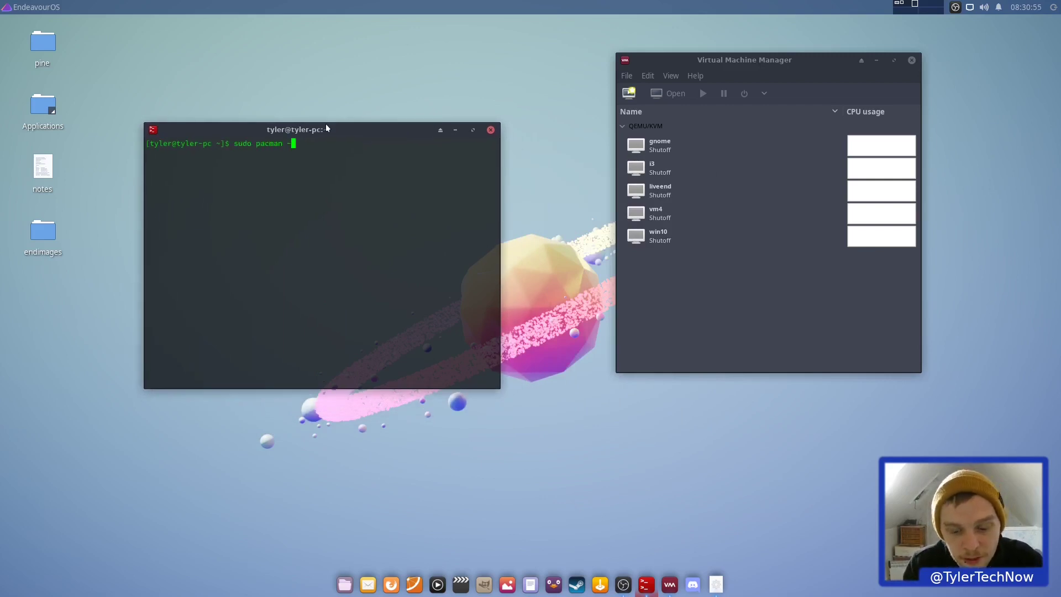
text(Syu)
key(Return)
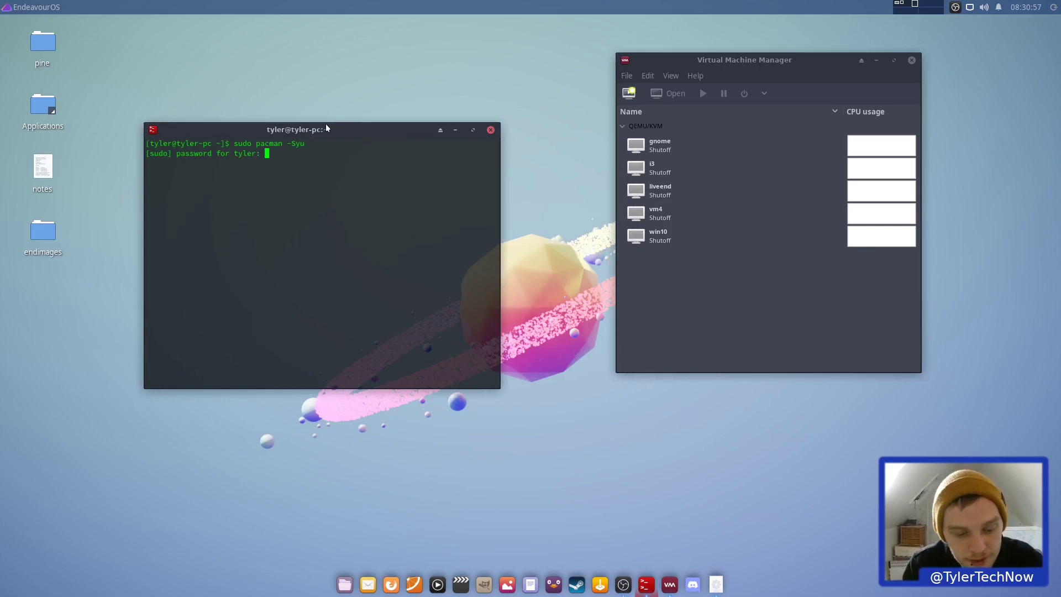
key(Return)
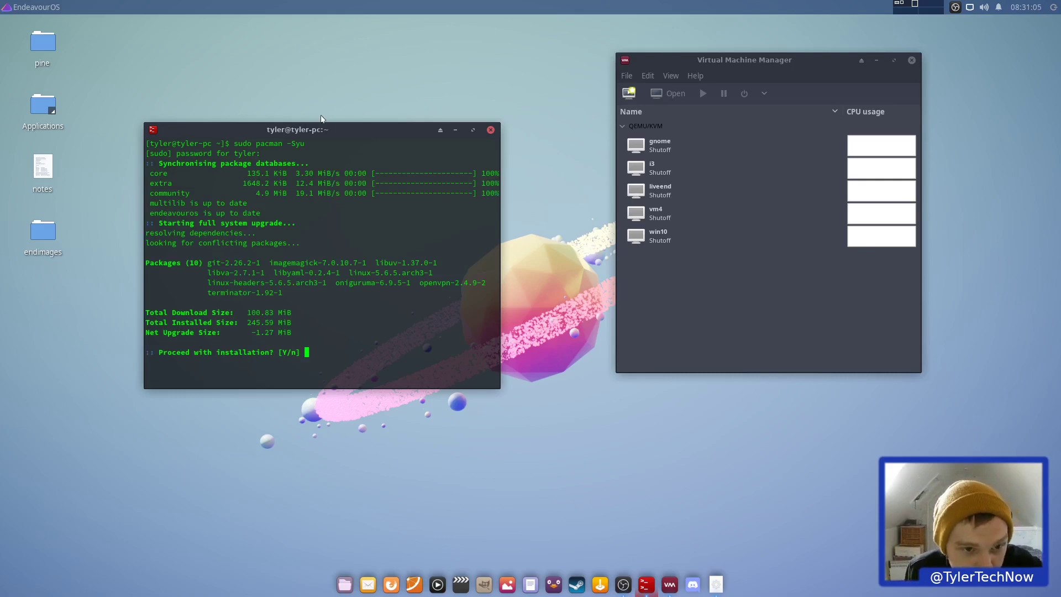
Highlight the linux-5.6.5.arch3-1 package in the upgrade list, clear the highlight and accept the installation with y
drag(246, 285, 261, 284)
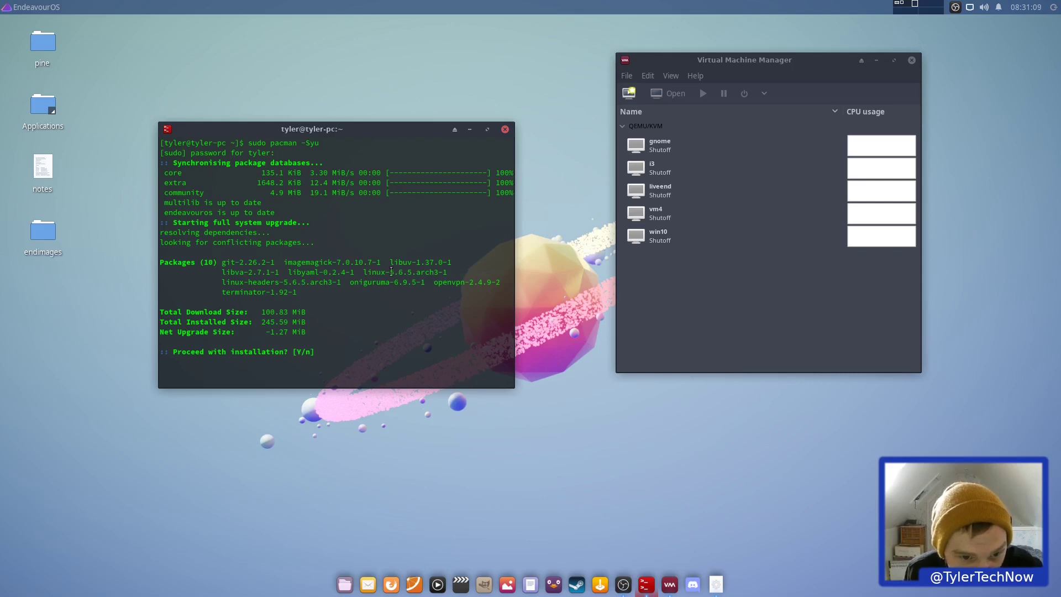
drag(364, 272, 444, 273)
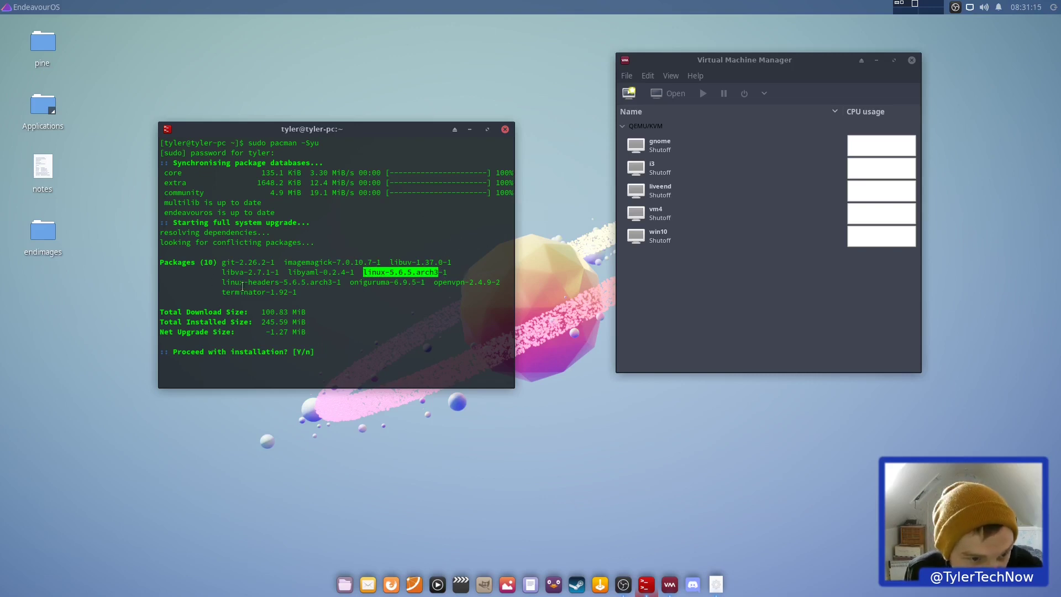
click(380, 351)
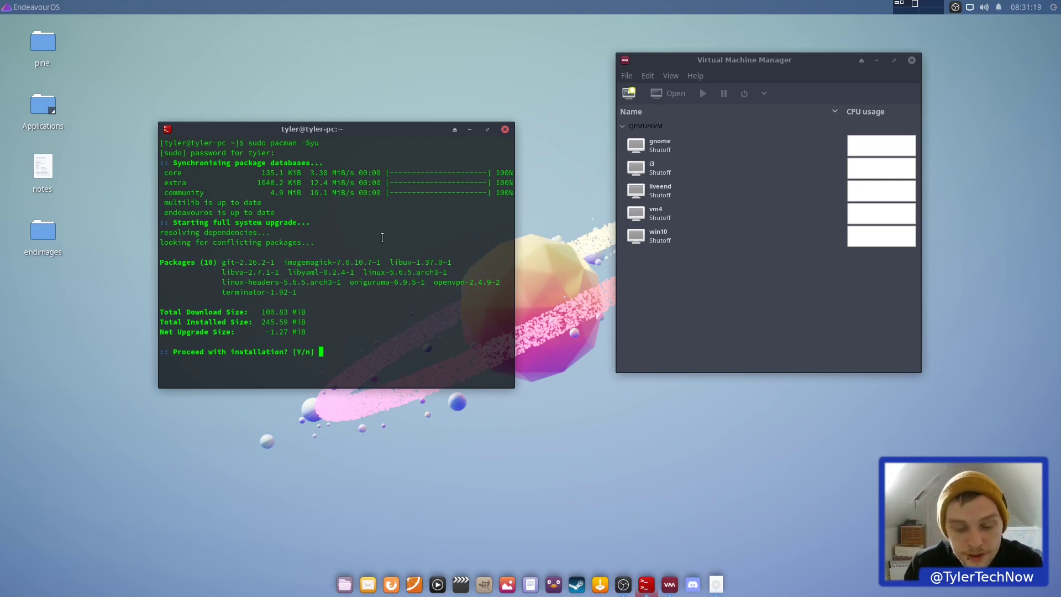
text(y)
key(Return)
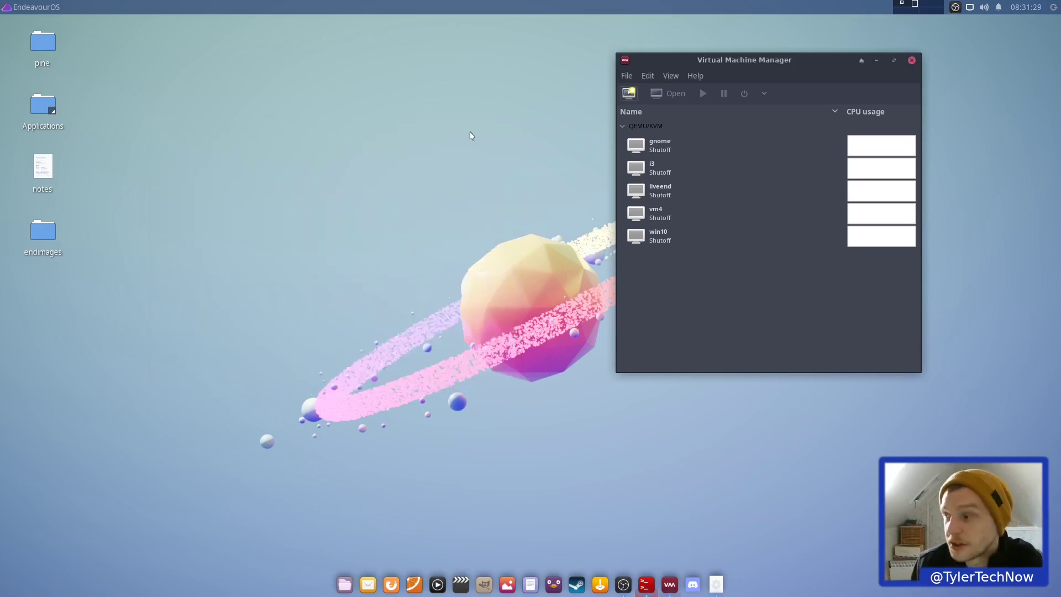
Move the Virtual Machine Manager window closer to the centre of the desktop
click(470, 130)
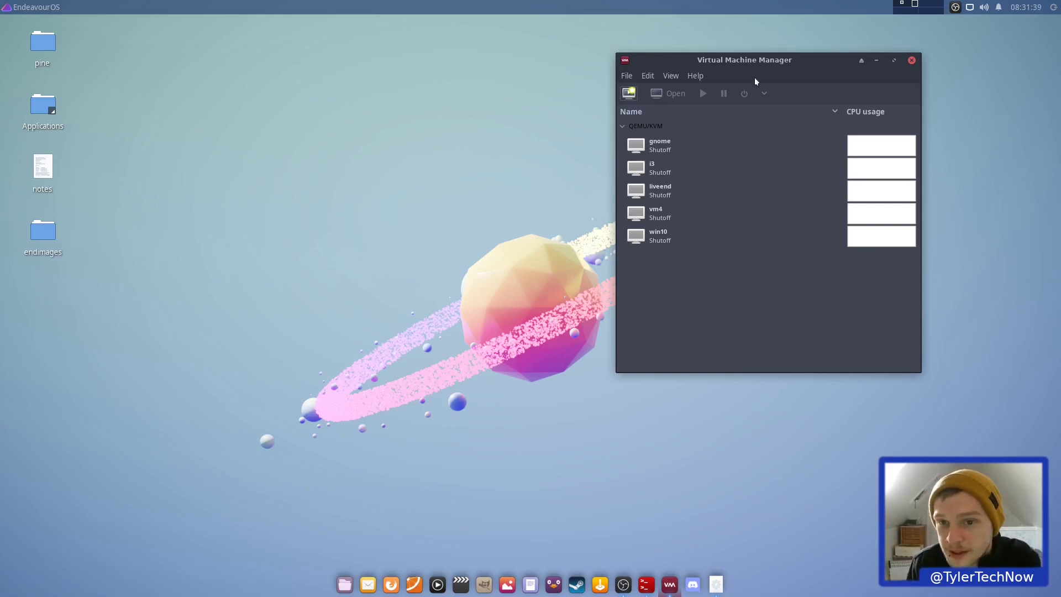
drag(757, 70, 821, 63)
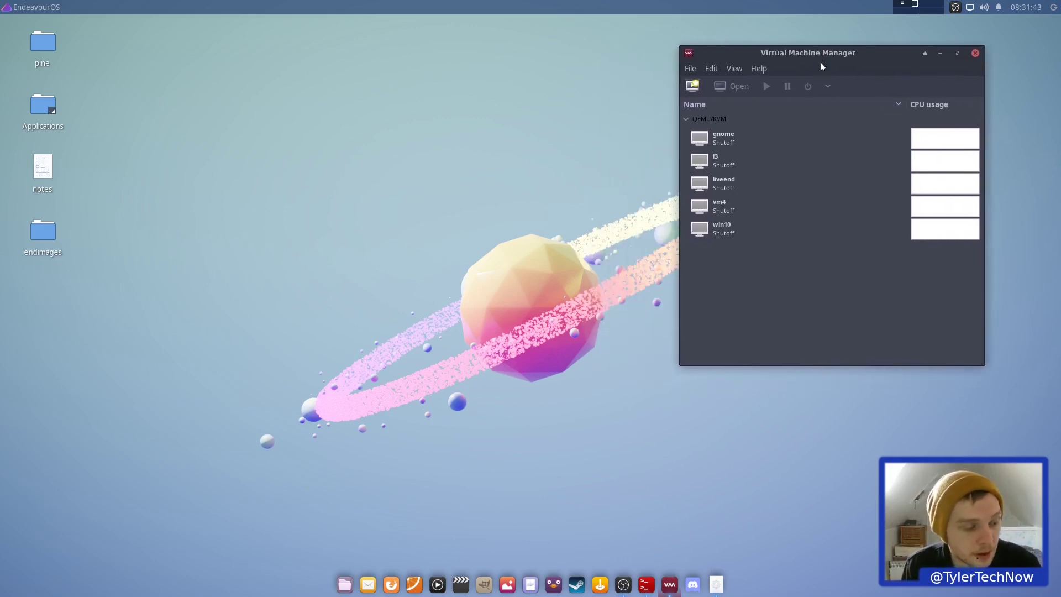
drag(793, 55, 595, 73)
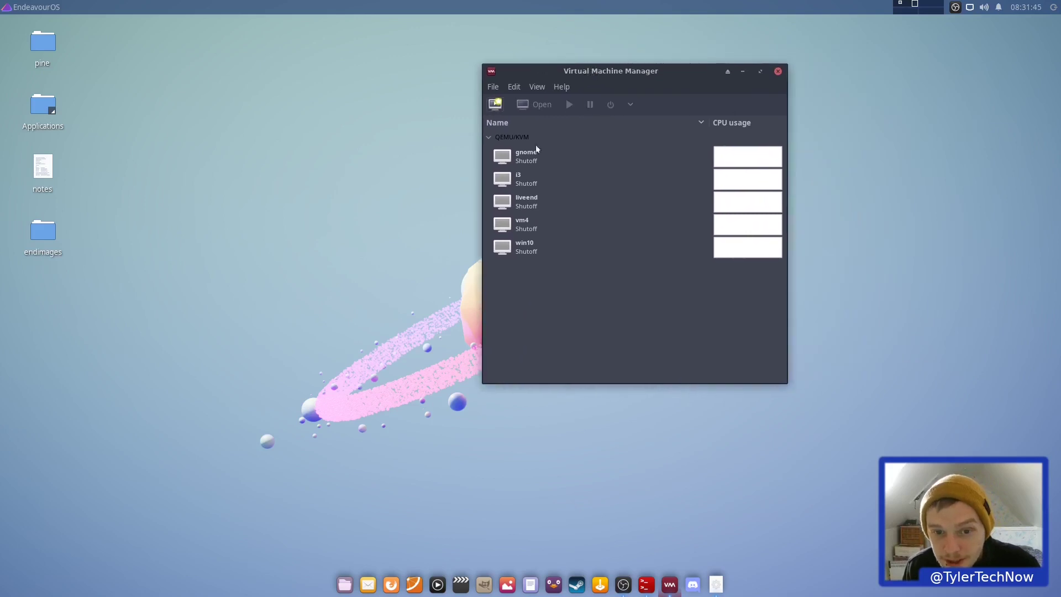
Open the gnome virtual machine, show it in full screen and boot the default EndeavourOS Linux entry
click(539, 160)
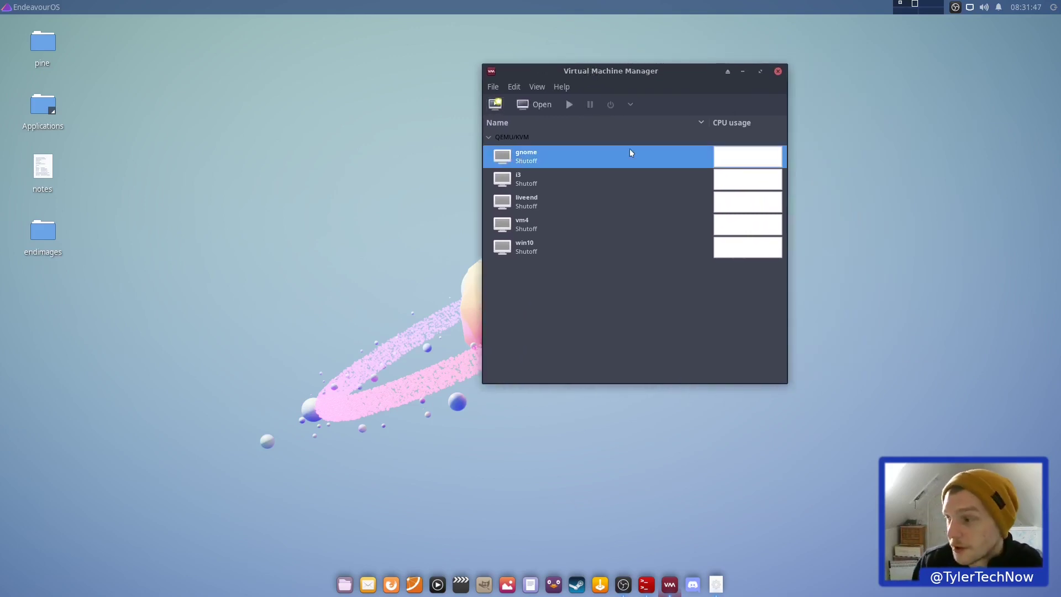
click(534, 108)
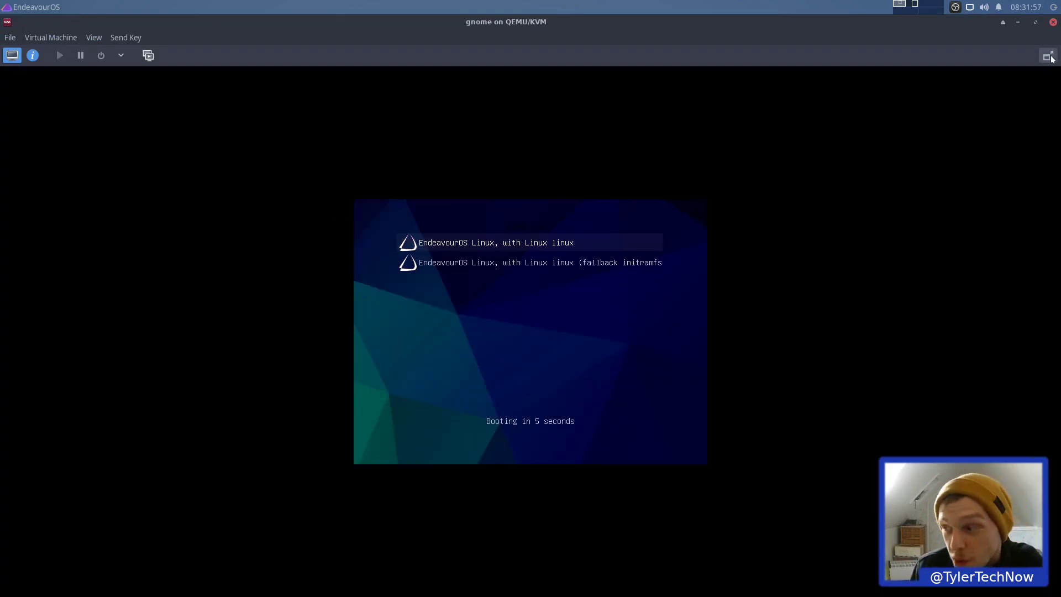
click(1049, 57)
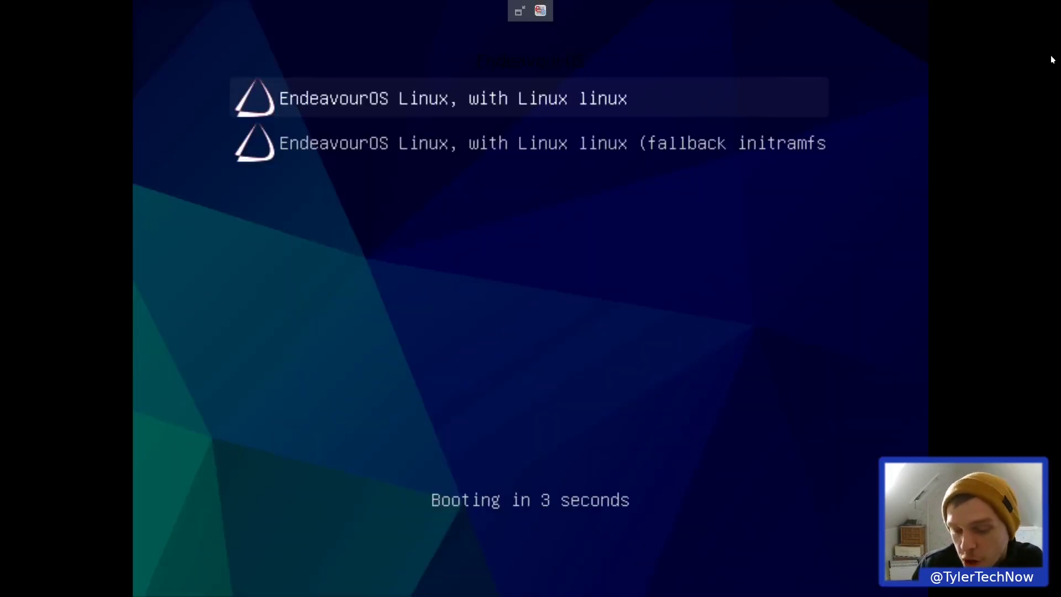
key(Return)
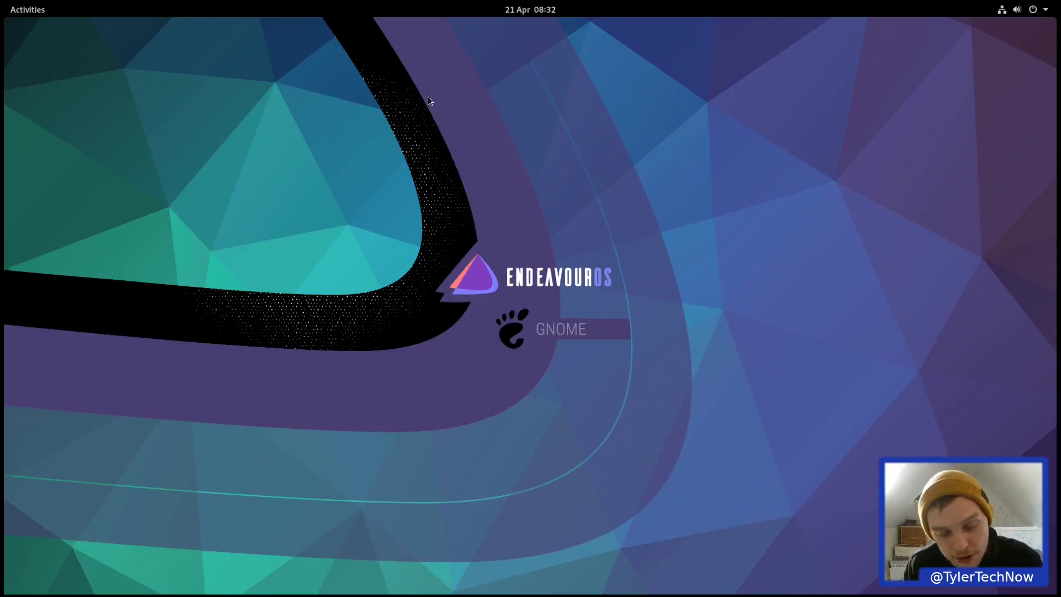
key(super)
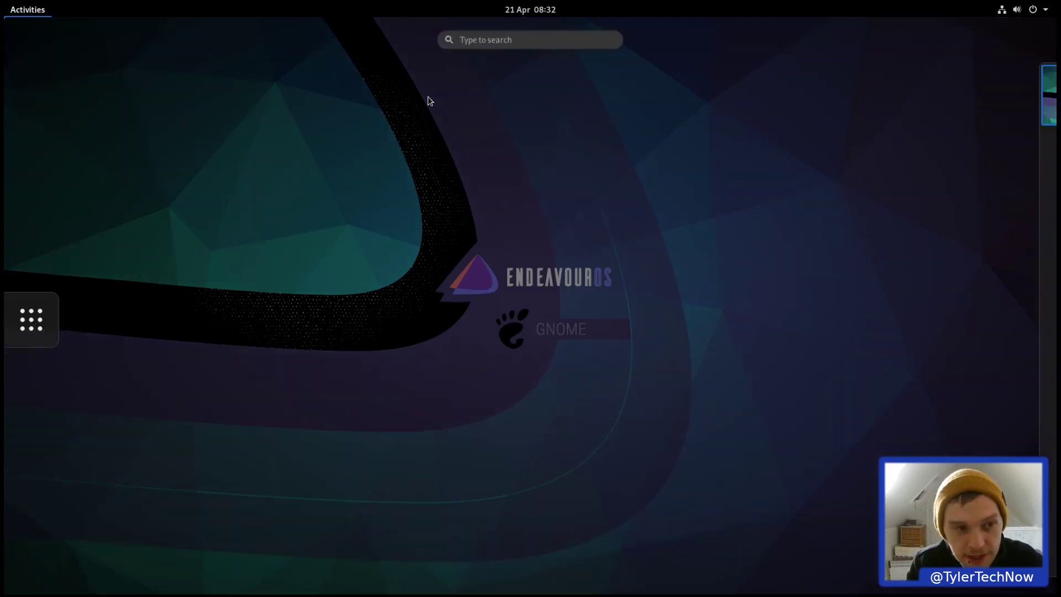
text(about)
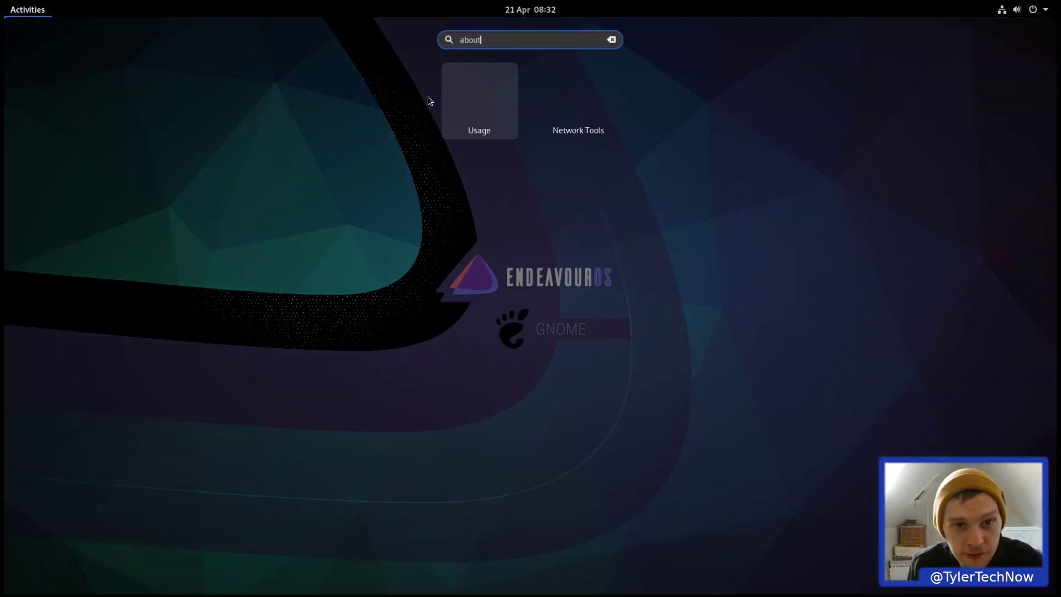
key(Return)
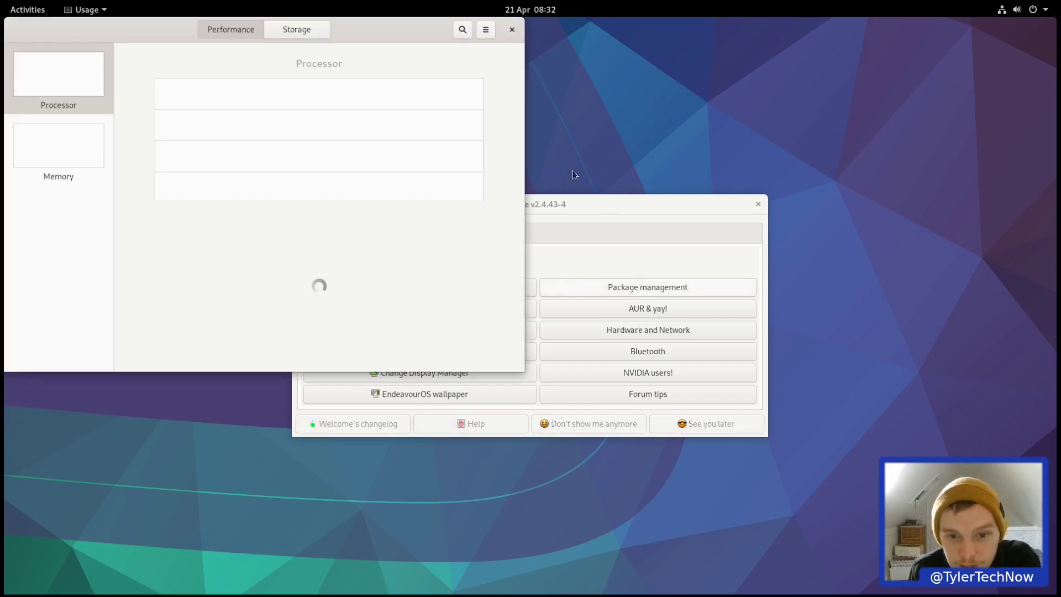
drag(552, 204, 616, 165)
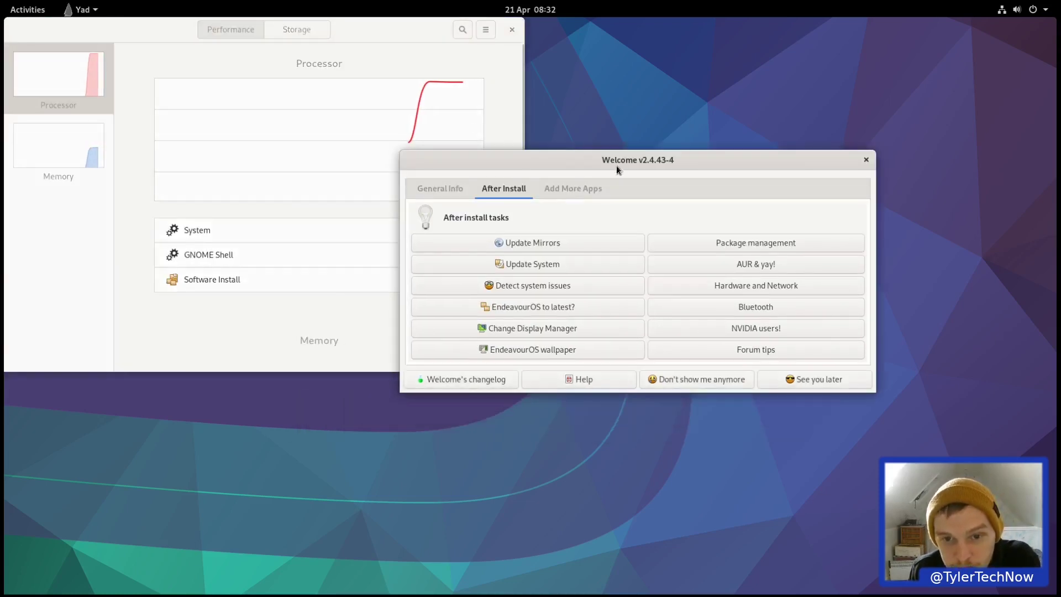
click(509, 29)
click(513, 31)
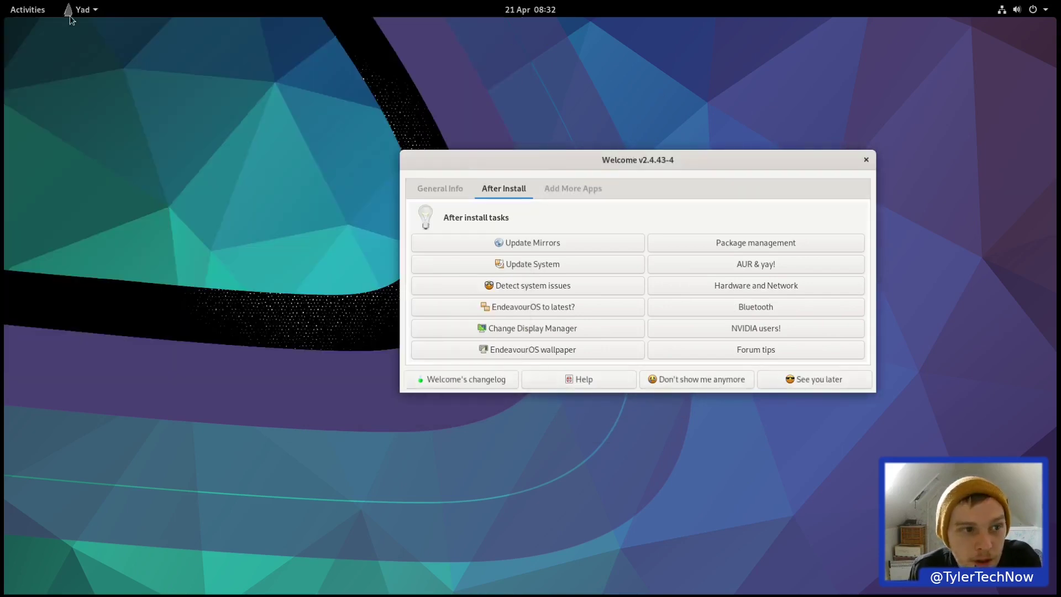
click(27, 12)
click(26, 11)
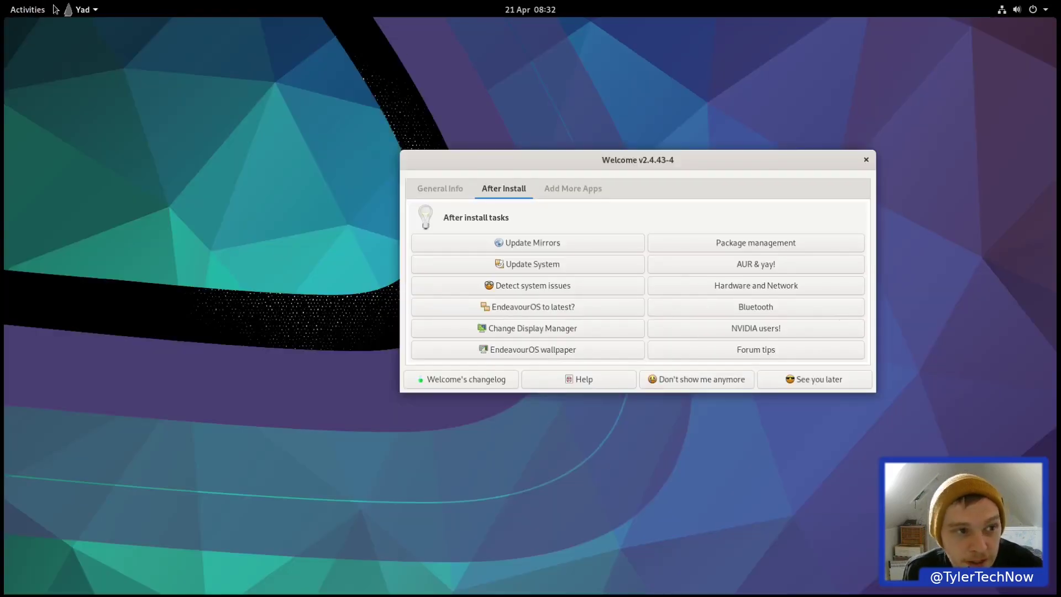
Search for "about", open the About page in GNOME Settings, read the system details and close Settings
key(super)
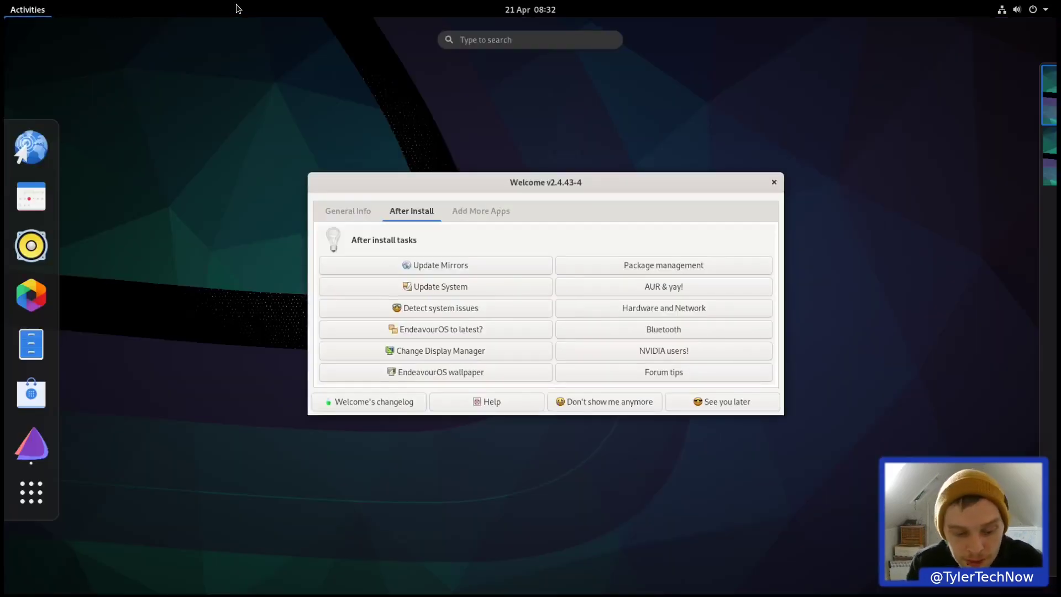
text(about)
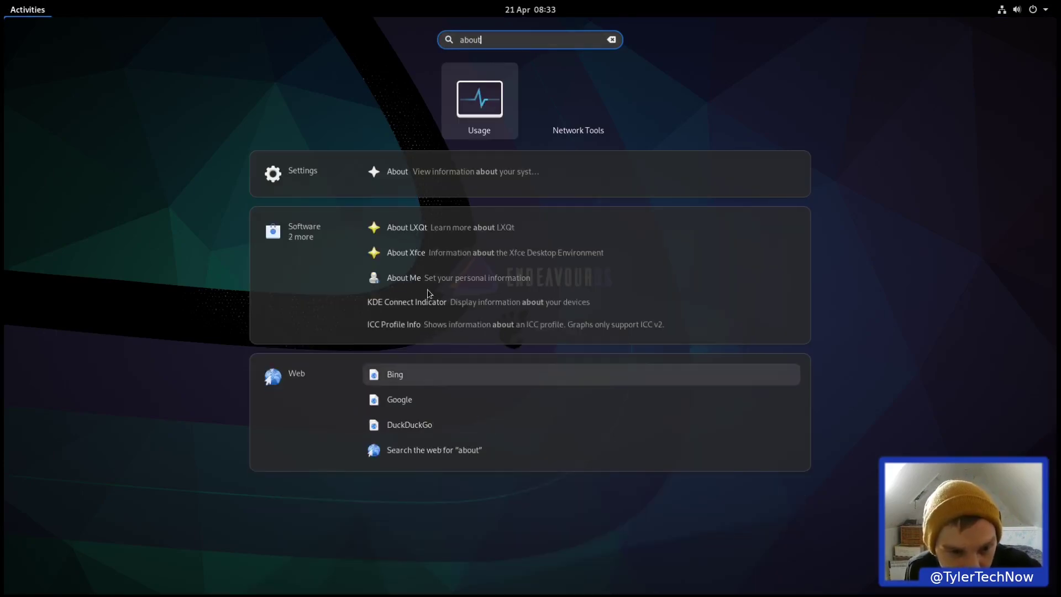
click(427, 172)
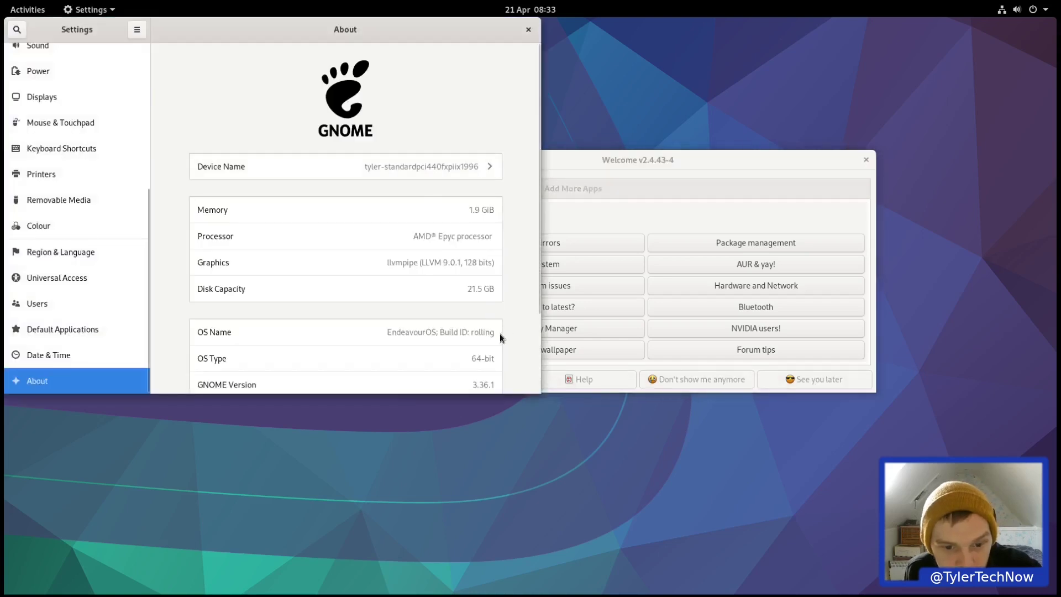
scroll(495, 364, down, 3)
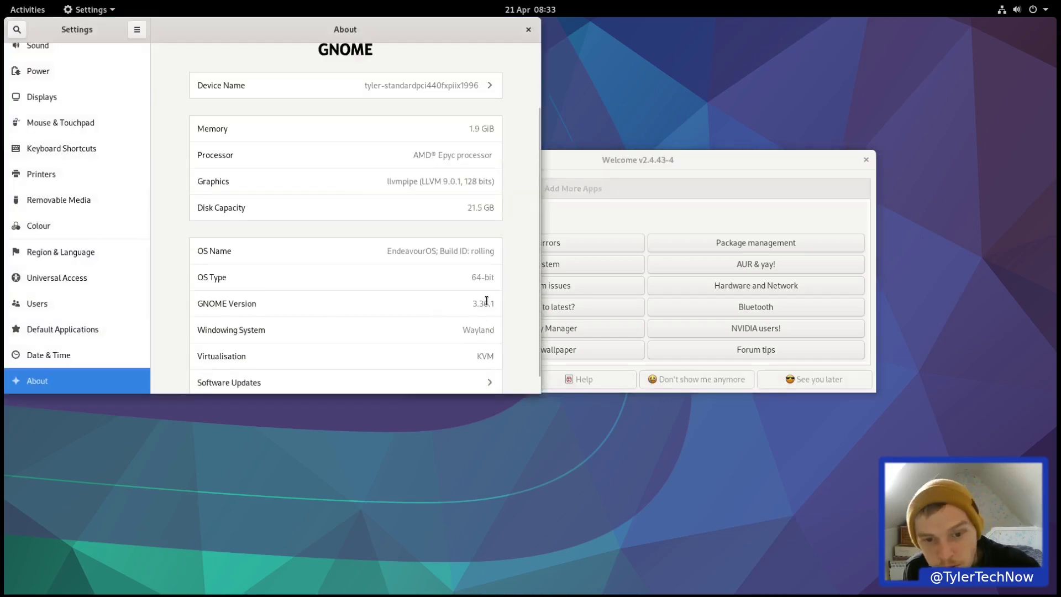
click(529, 29)
Search the Activities overview for "software" and open the Software app
click(29, 9)
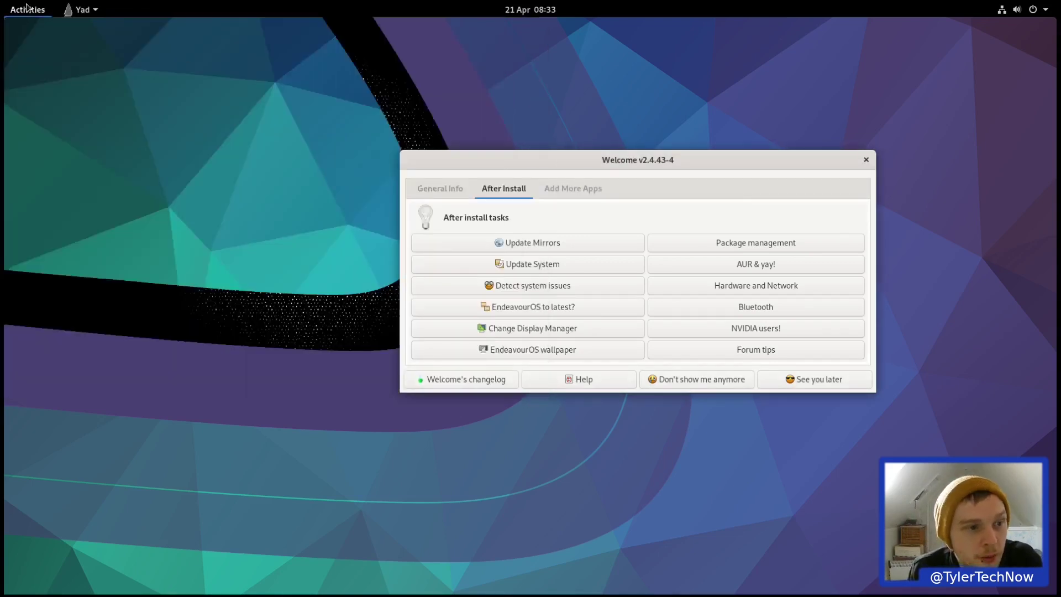
text(so)
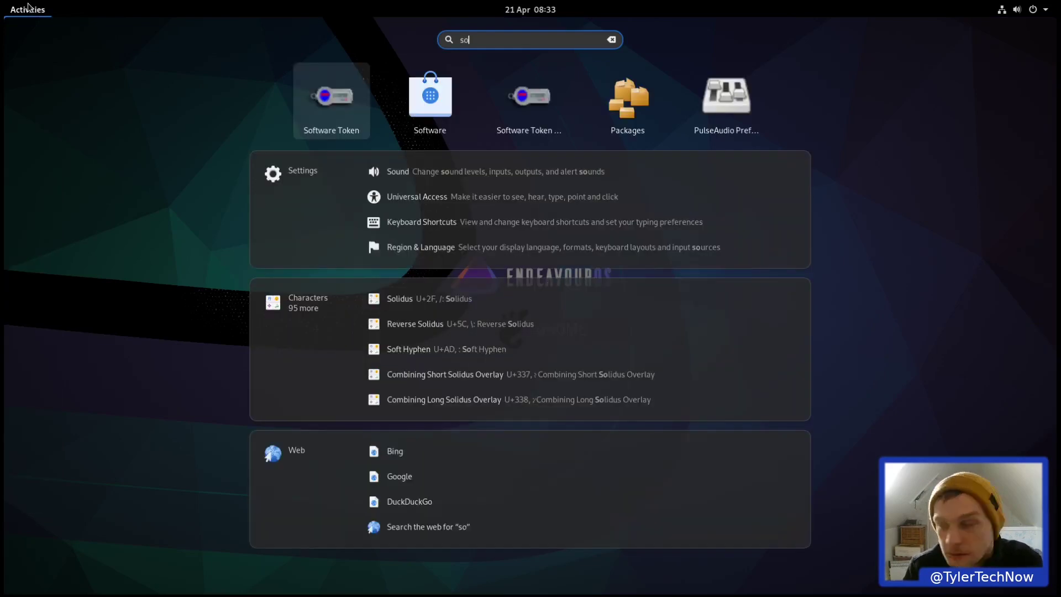
text(ftware)
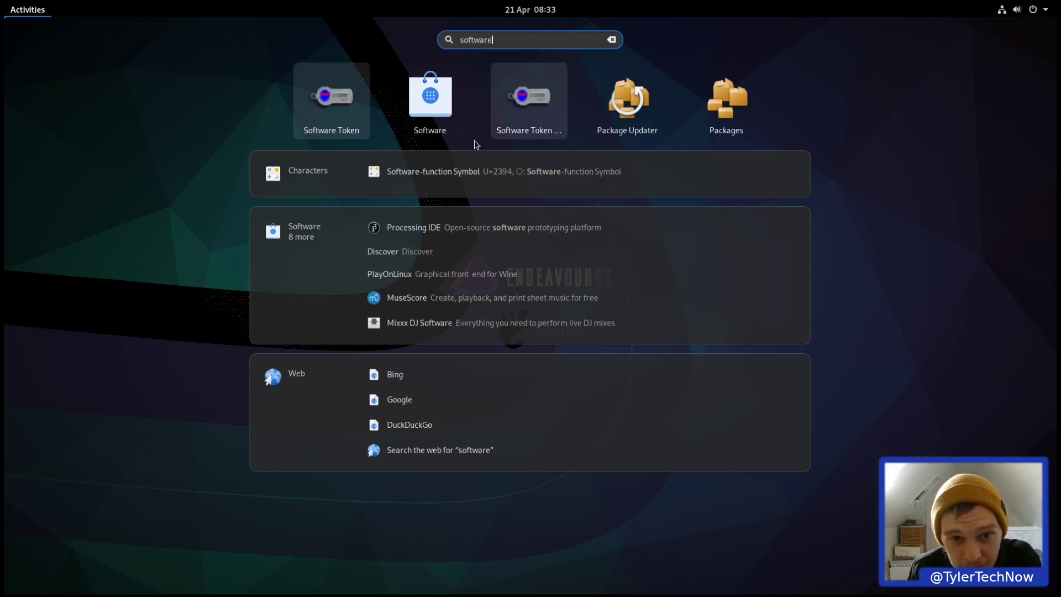
click(409, 126)
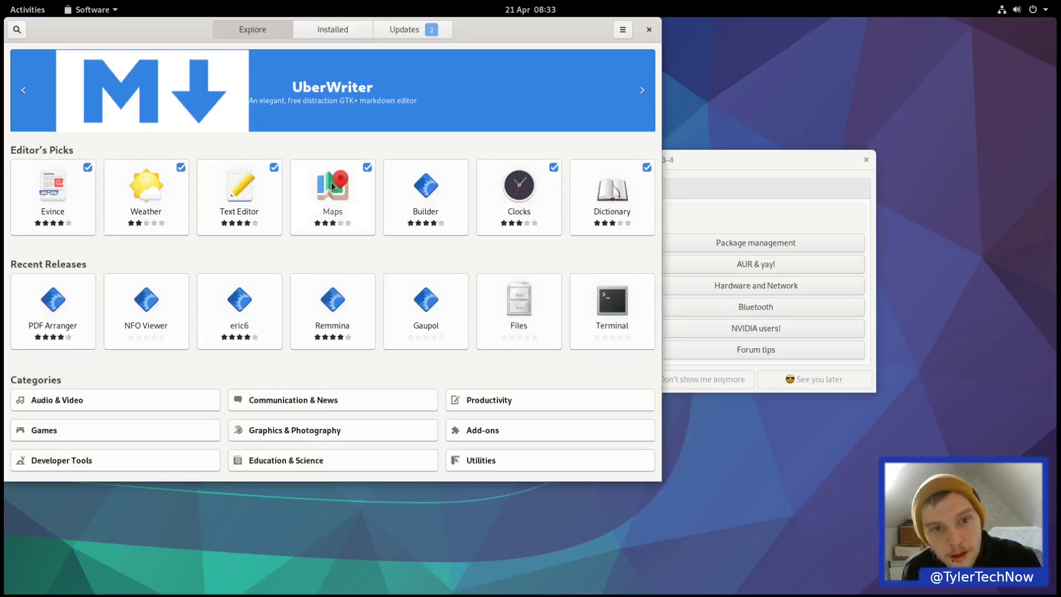
Show the open windows in the Activities overview, search for "pack" and open the Packages app
click(28, 10)
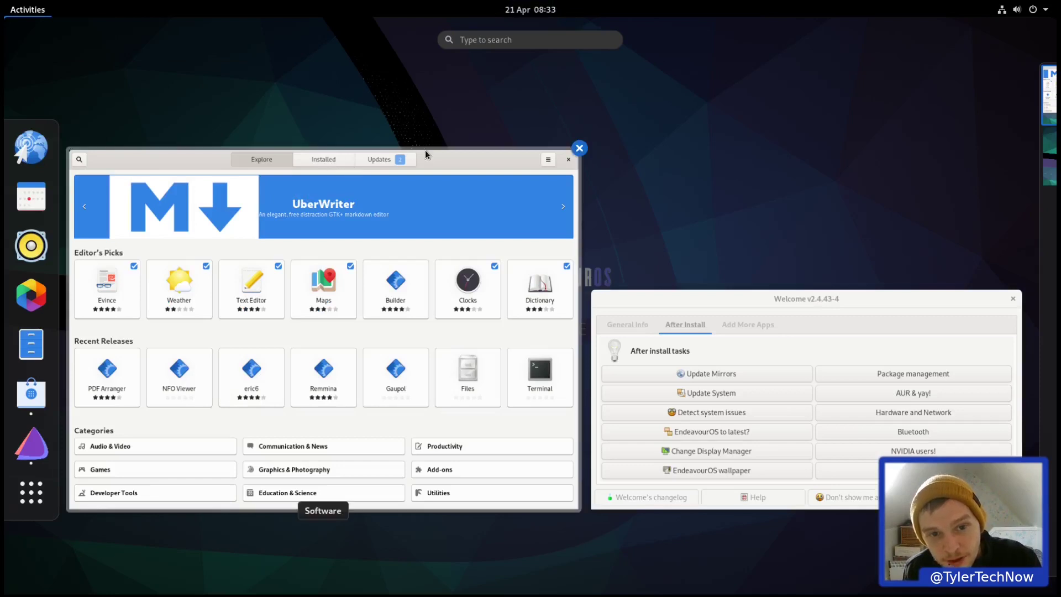
click(338, 148)
key(super)
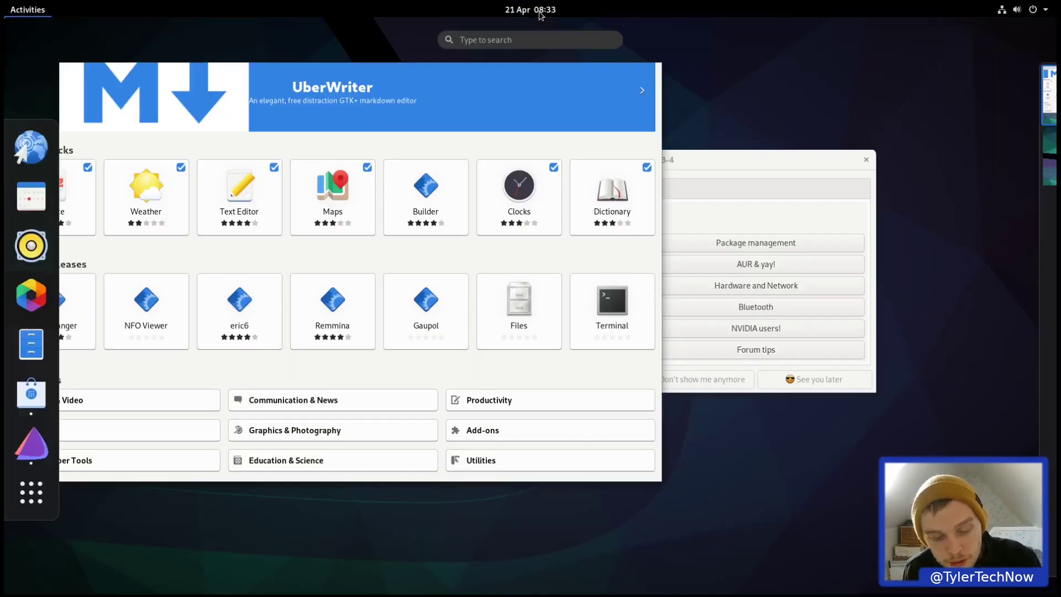
text(pack)
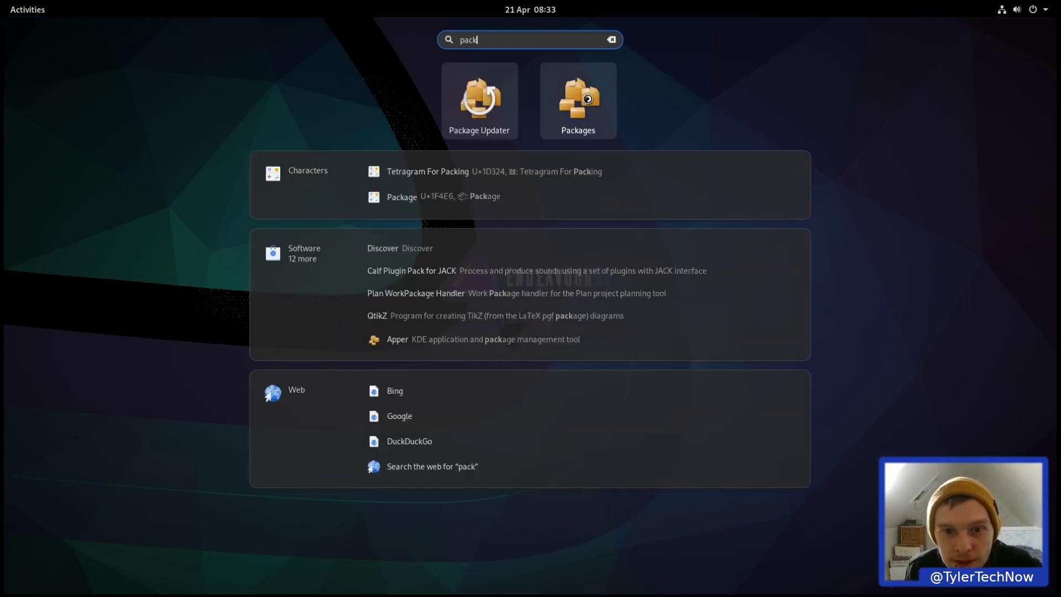
click(588, 98)
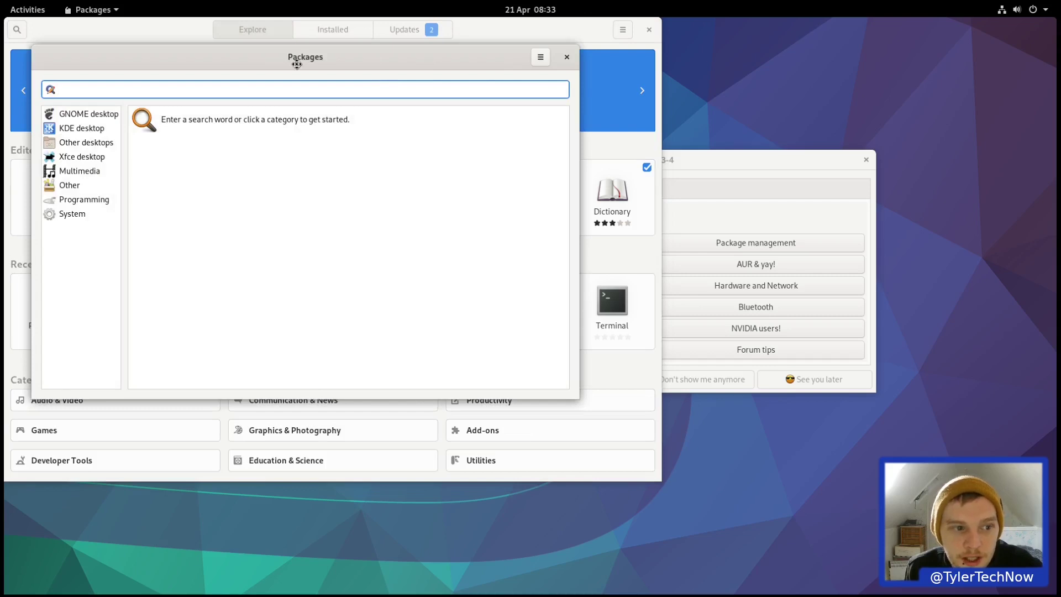
Browse the KDE desktop and Xfce desktop categories in Packages with the window moved aside, and close Packages
drag(297, 64, 510, 75)
key(Tab)
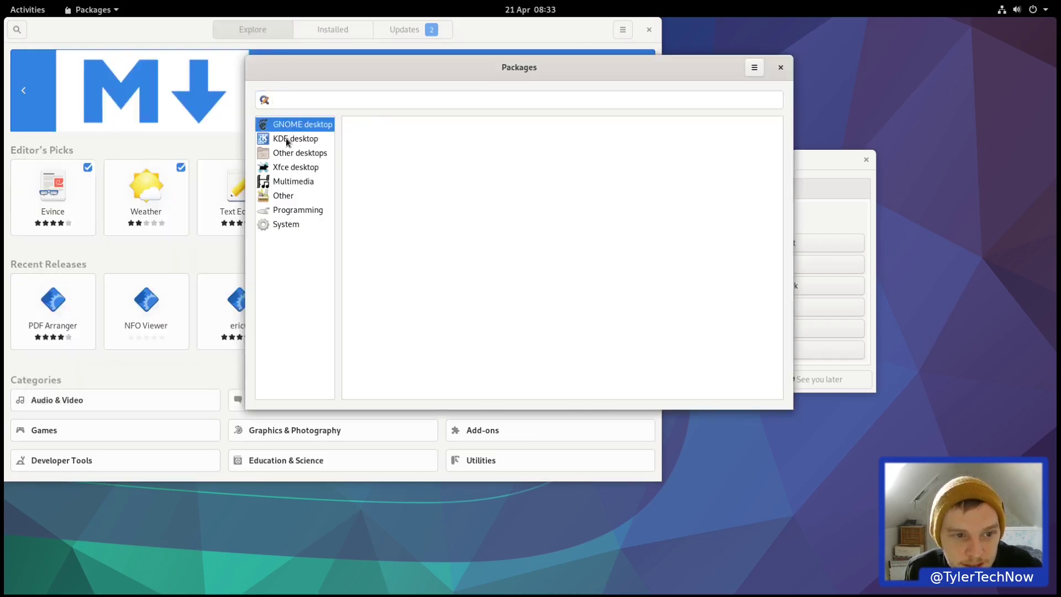
click(284, 145)
click(288, 173)
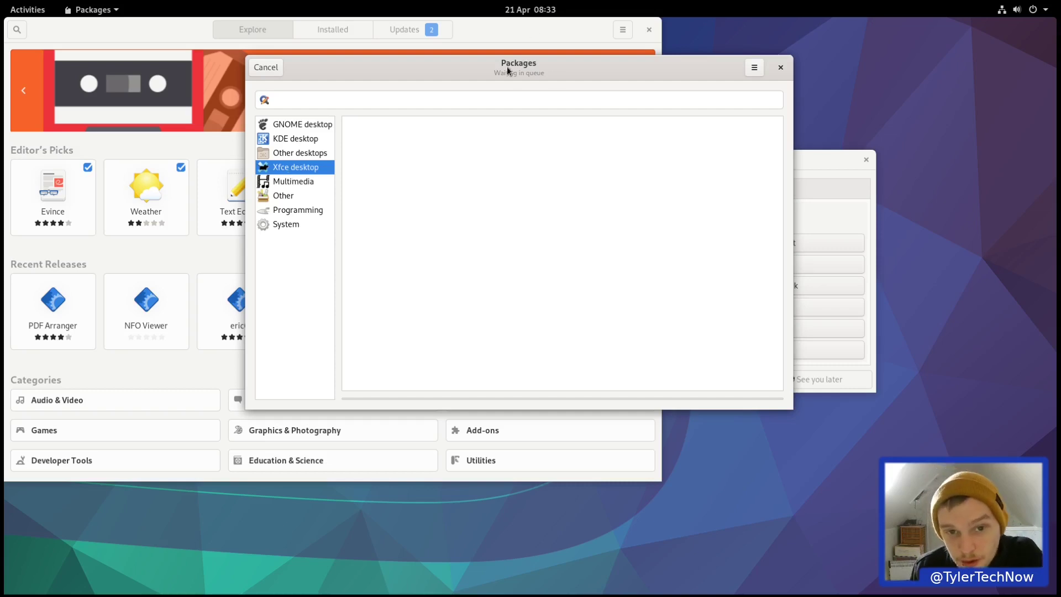
drag(670, 70, 827, 76)
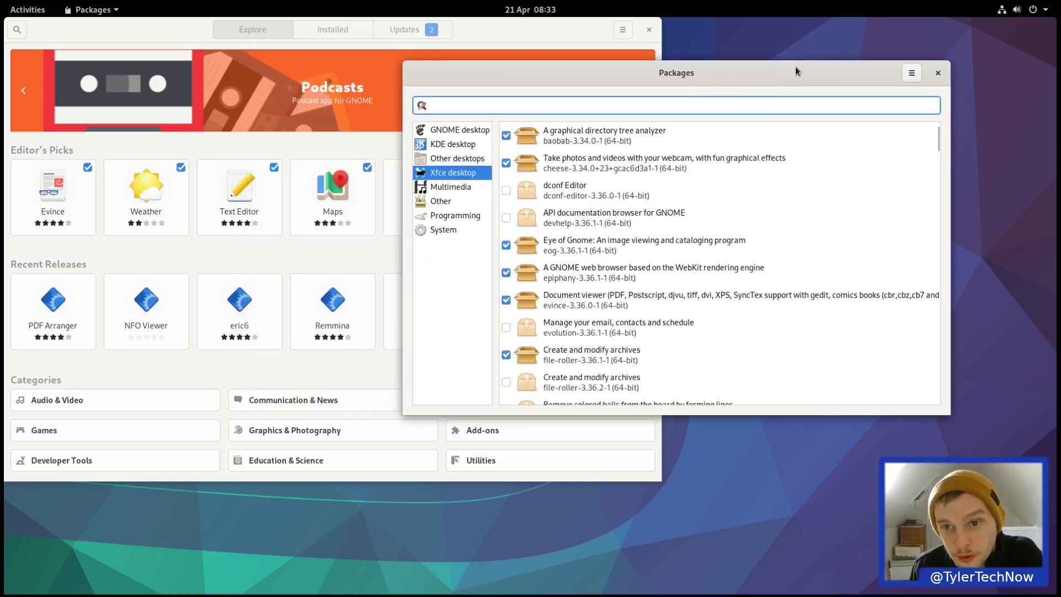
click(938, 73)
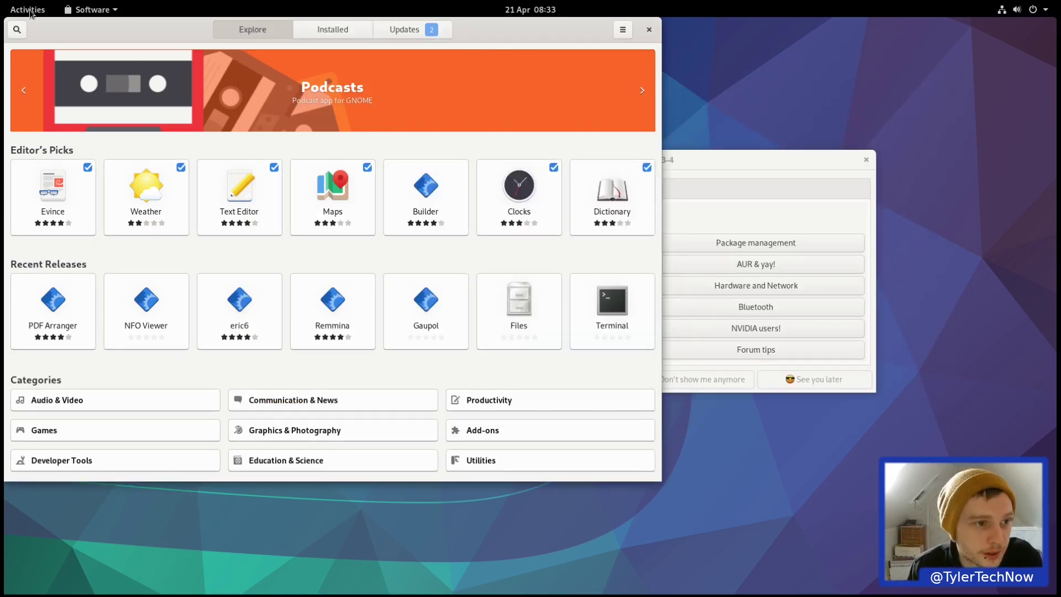
Request Power Off from the GNOME system menu and leave the virtual machine's full-screen view
key(super)
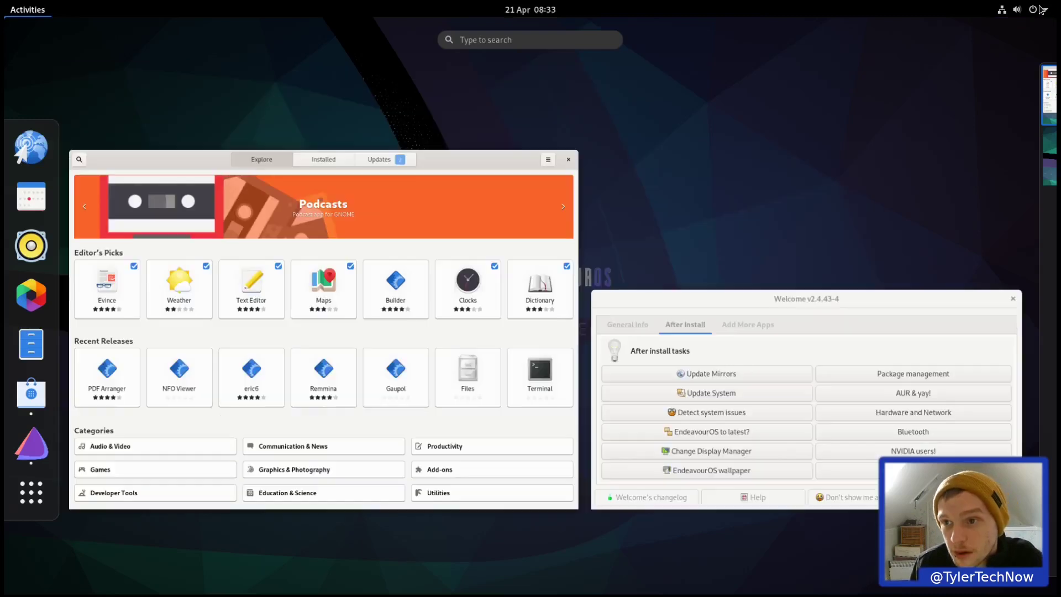
click(1030, 11)
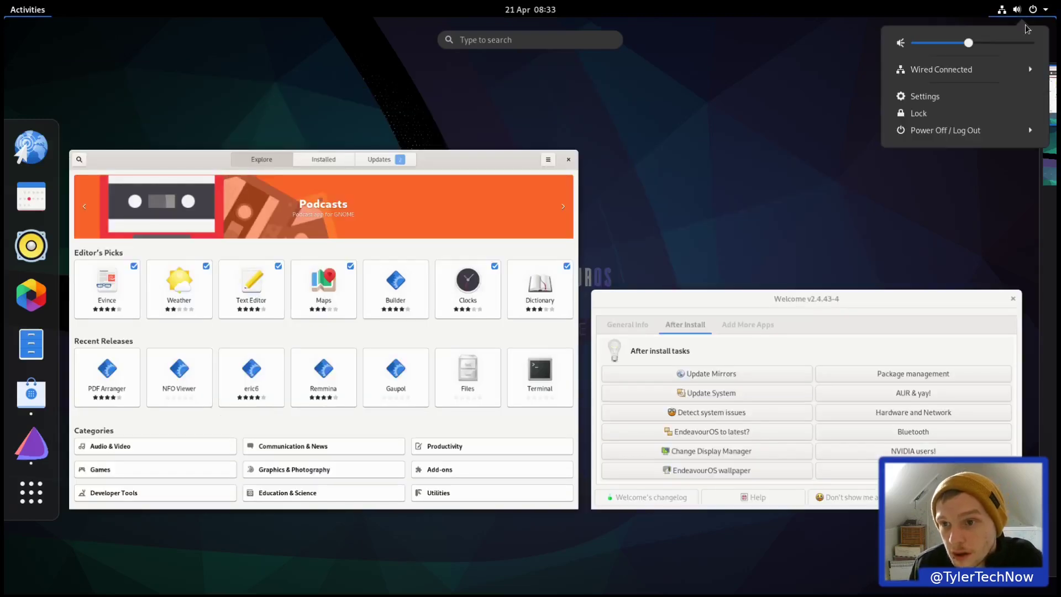
click(918, 131)
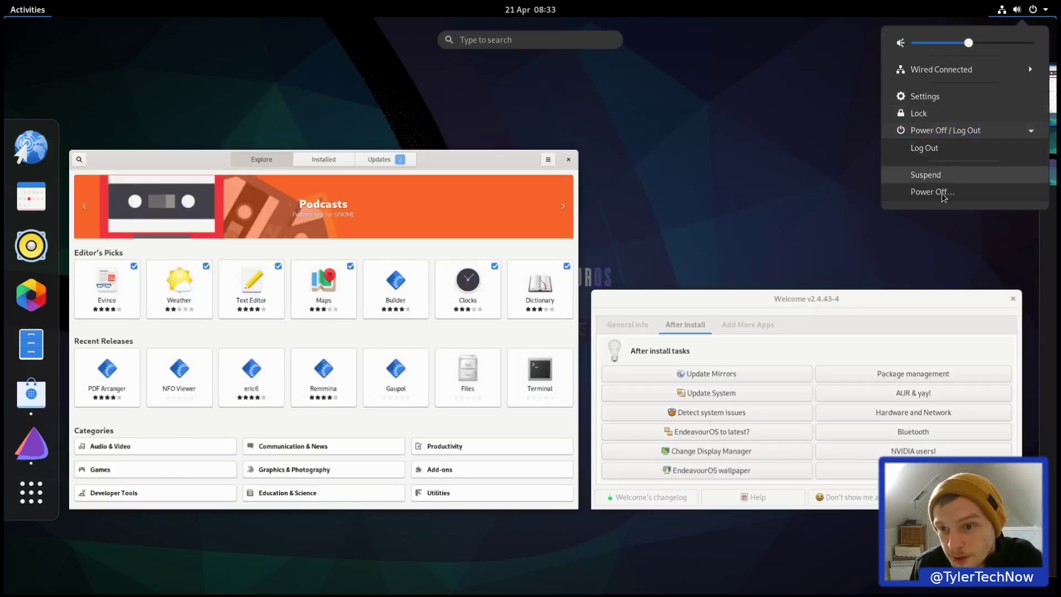
click(936, 194)
click(523, 14)
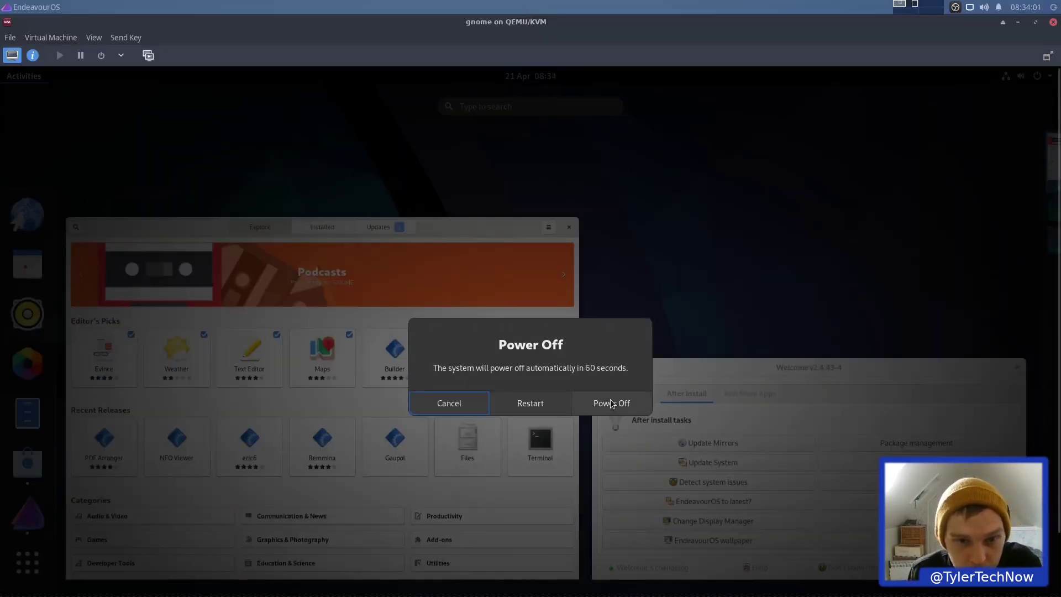
Shut down the gnome virtual machine using the virtual machine's own power controls and close its console window
click(50, 37)
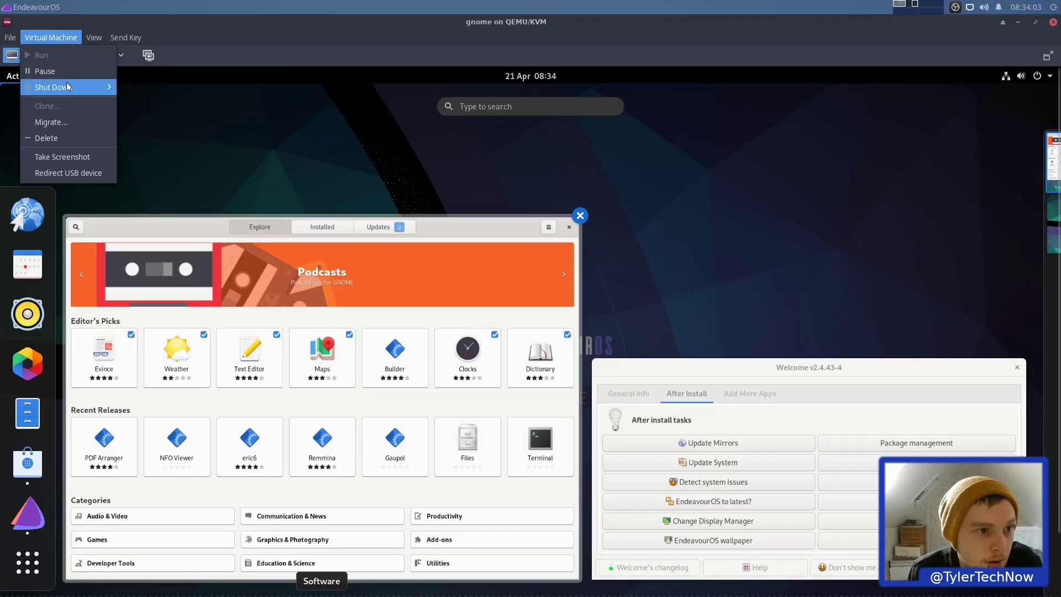
mouse_move(83, 87)
click(179, 109)
click(593, 373)
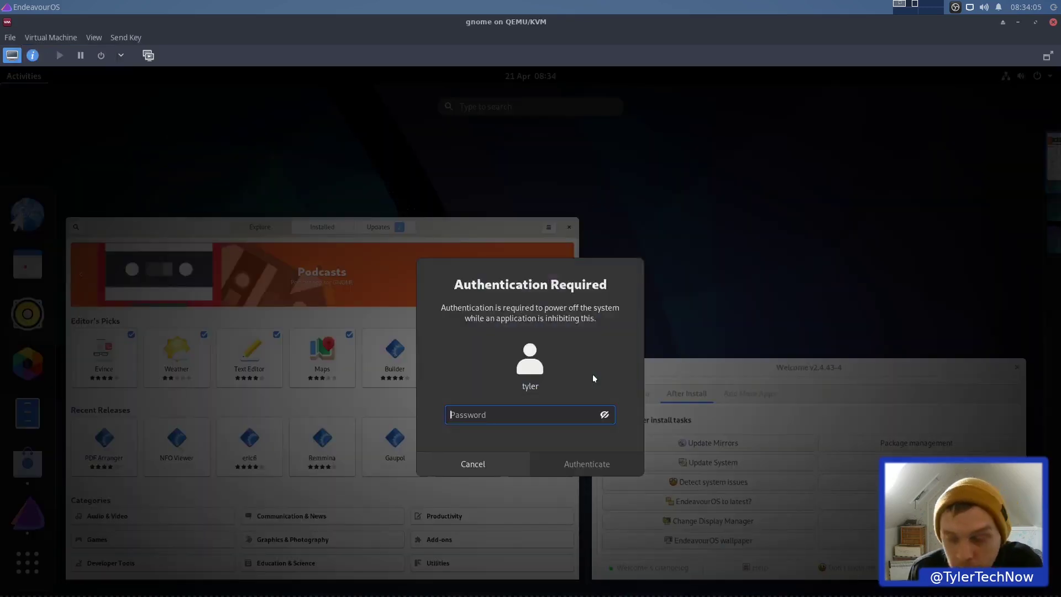
double_click(910, 27)
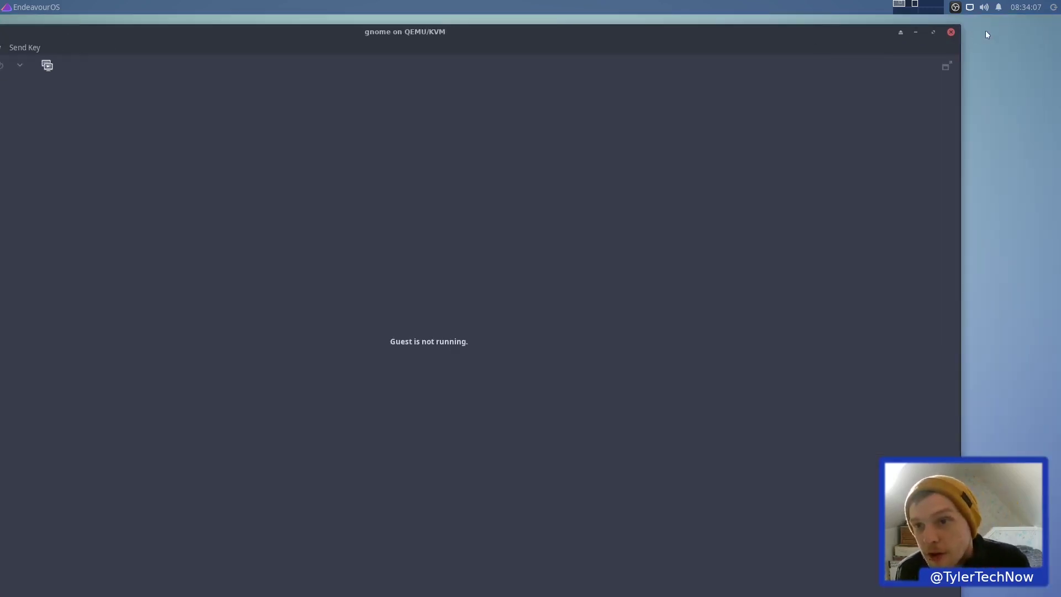
click(951, 32)
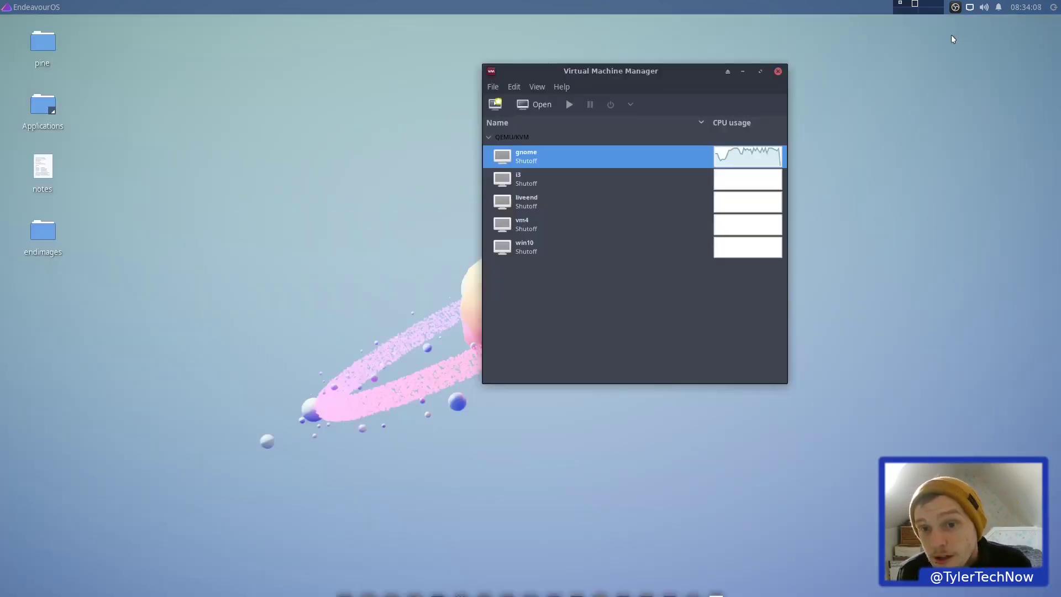
Start the i3 virtual machine, open its console and display it in full screen
click(536, 185)
click(572, 105)
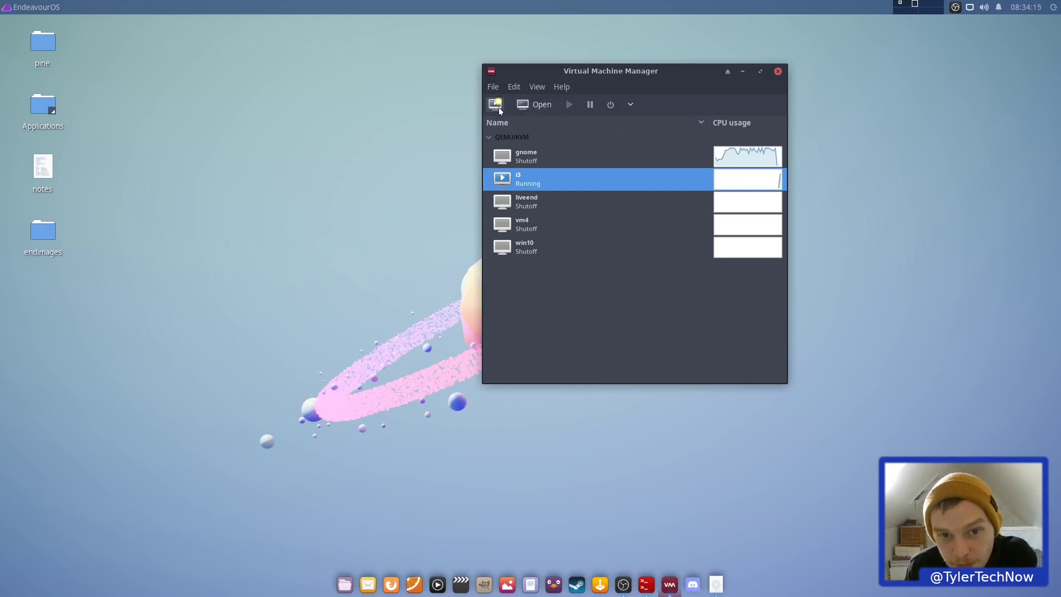
click(538, 105)
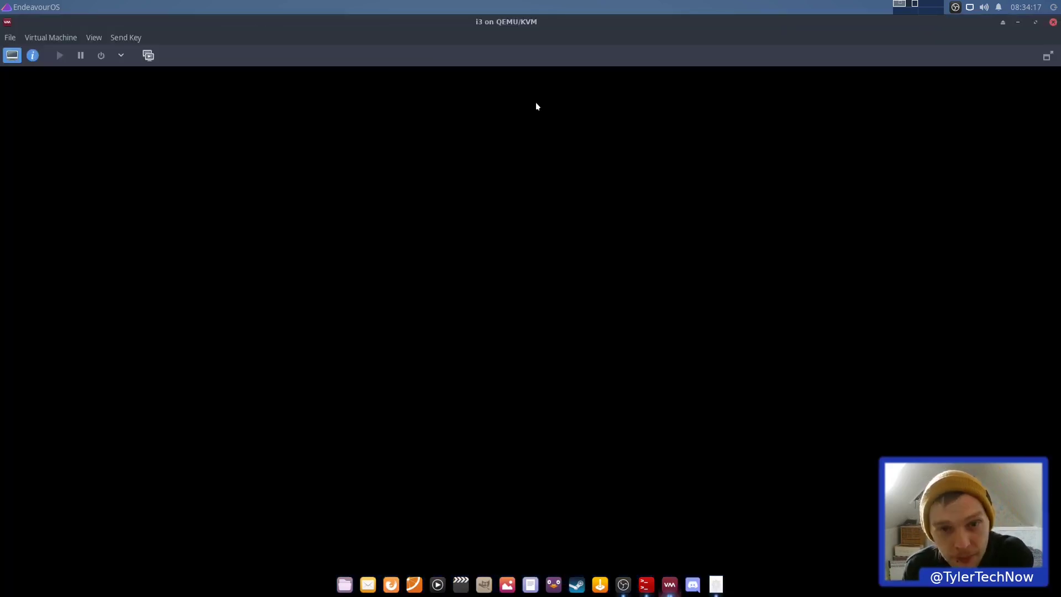
click(1048, 56)
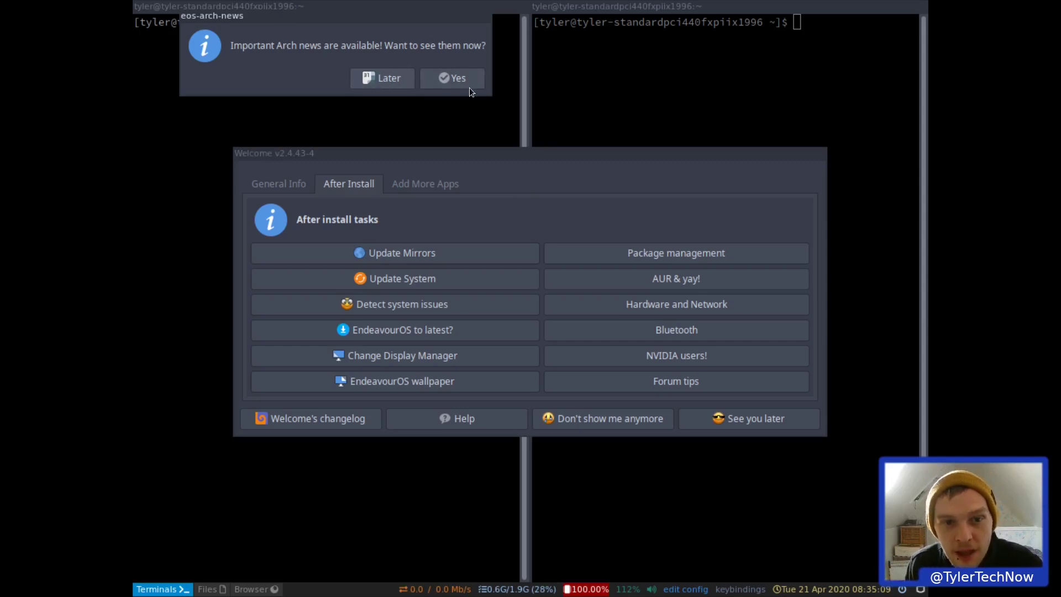
Postpone the Arch news notice, close the Welcome window, and set the screen resolution with xrandr -s 1920x1080
click(384, 86)
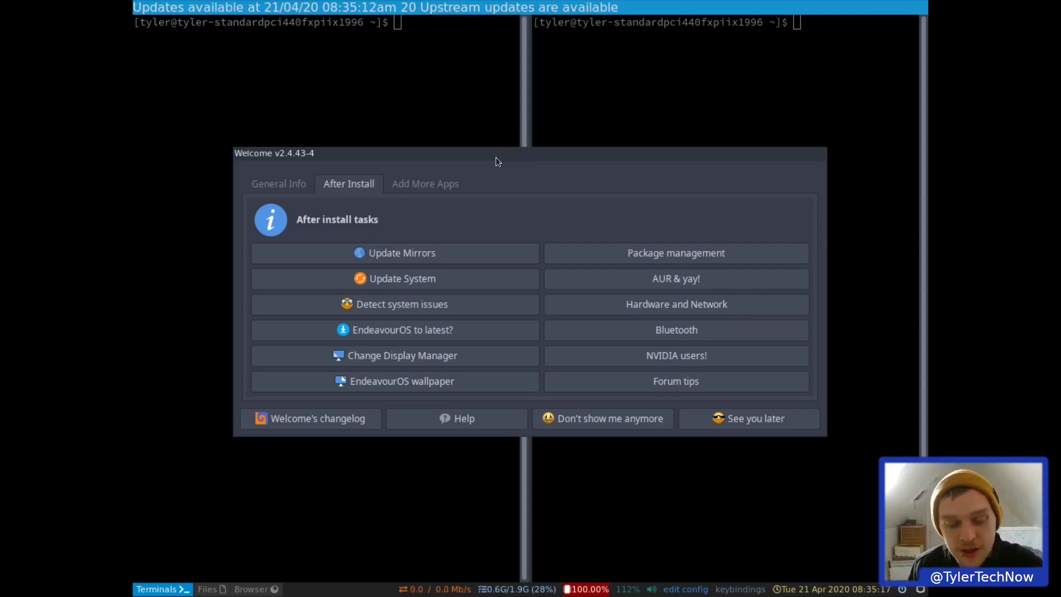
key(super+q)
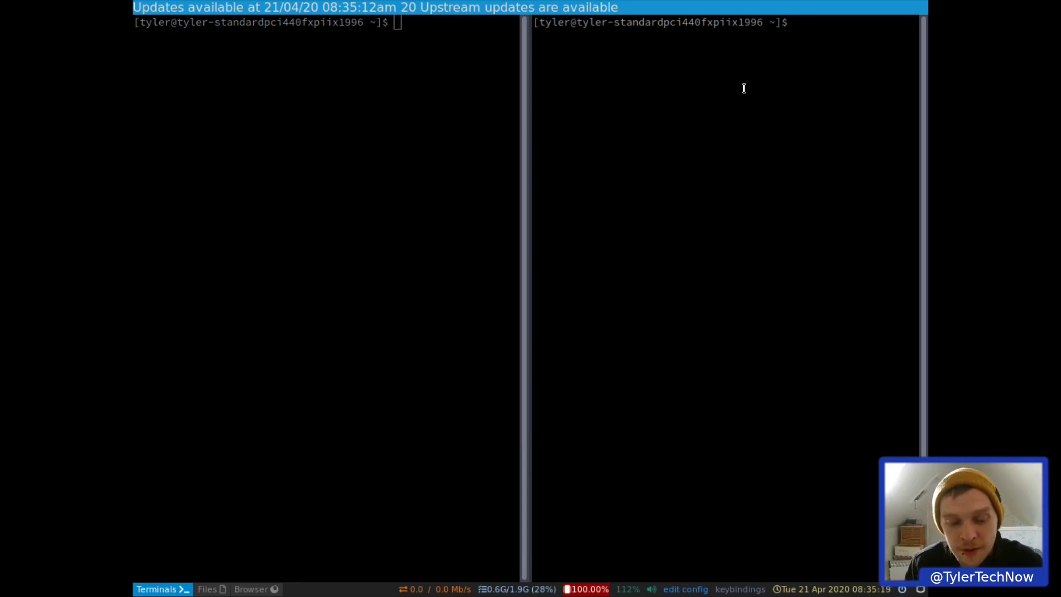
text(xrand)
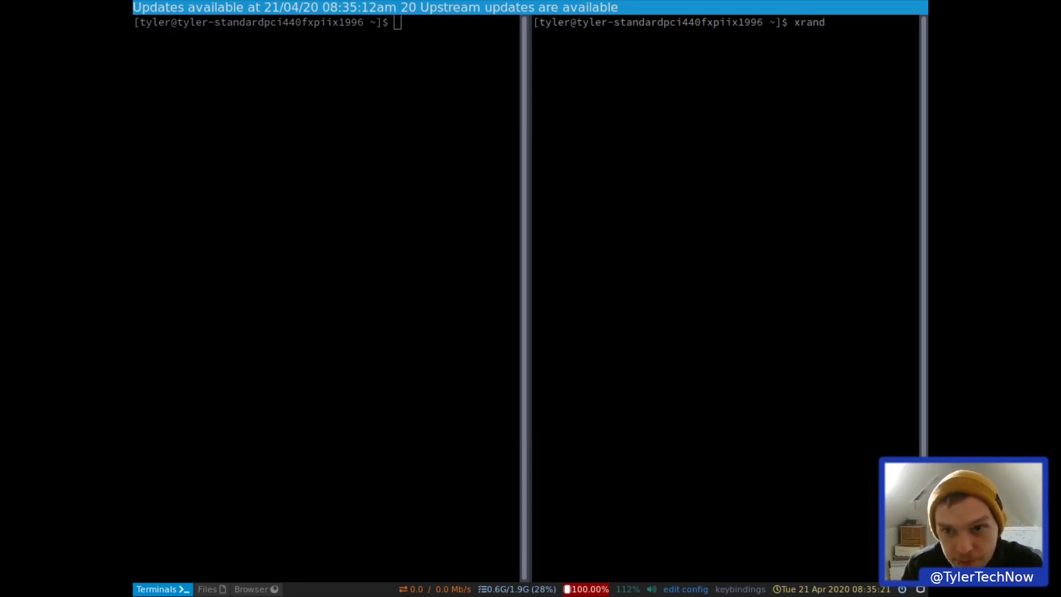
text(r -s 1920)
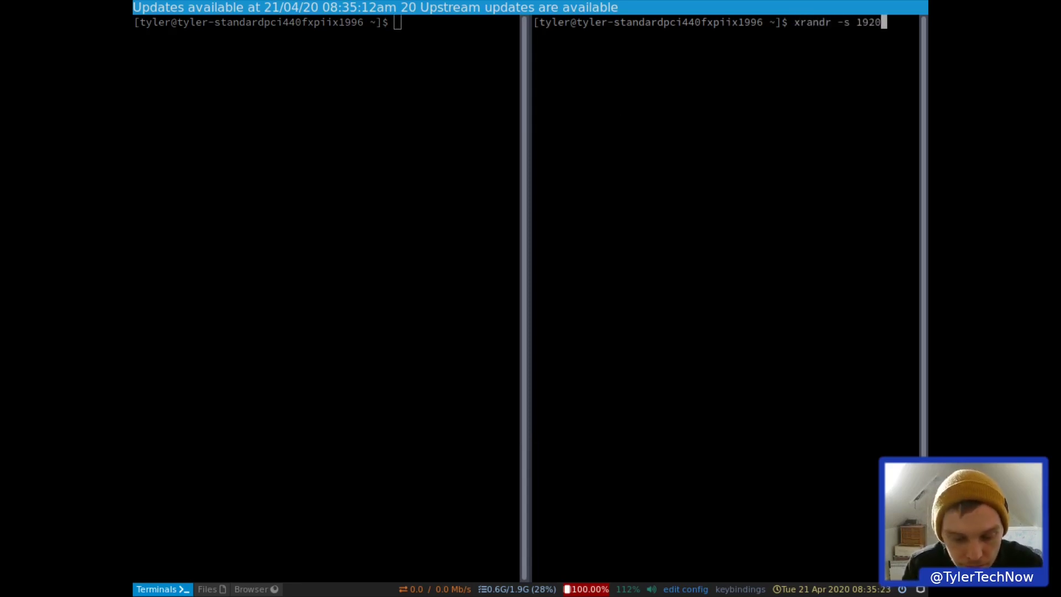
text(x1080)
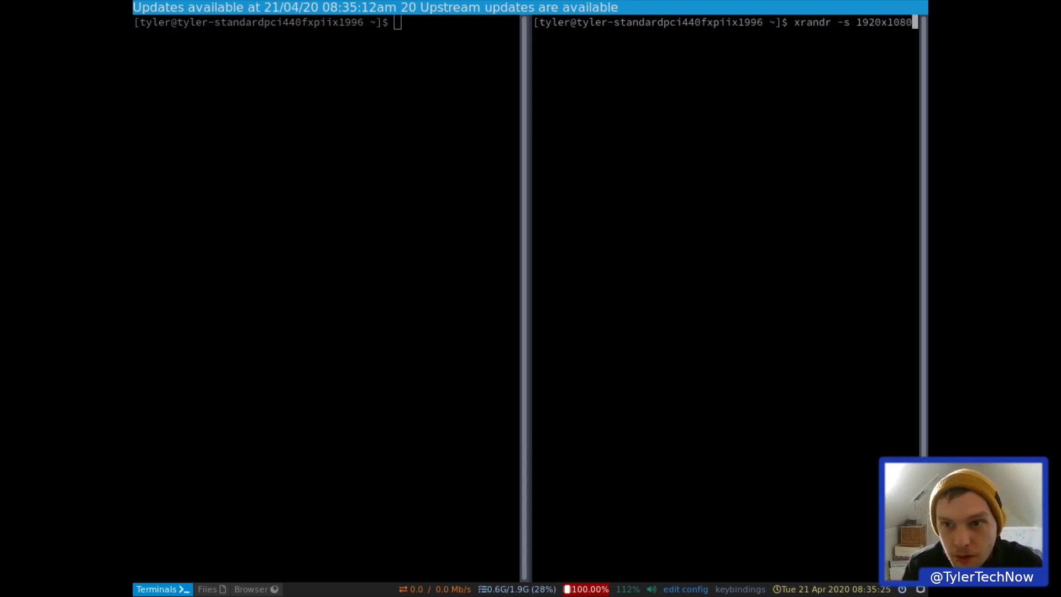
key(Return)
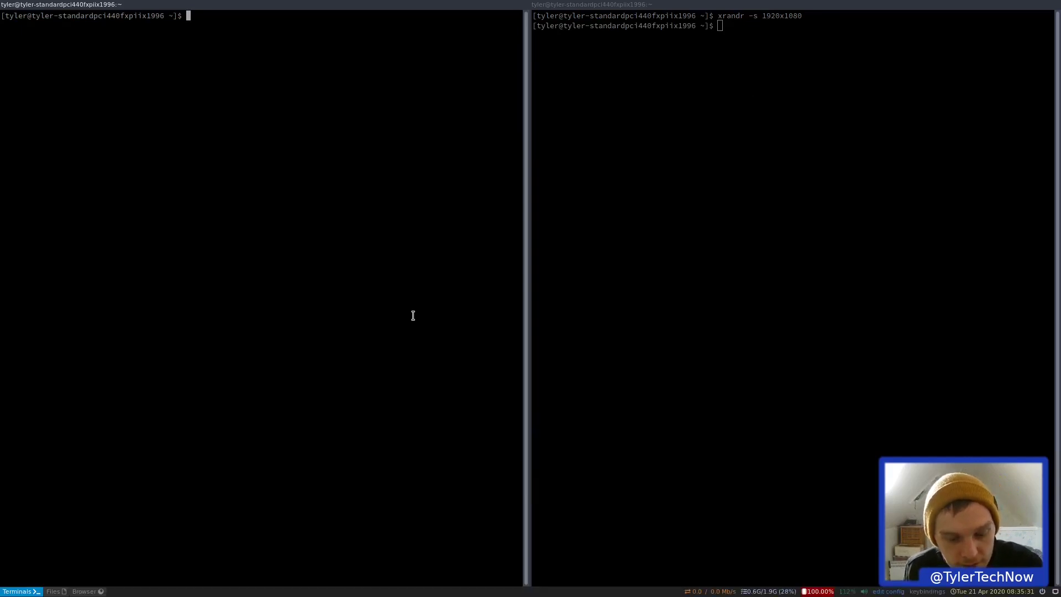
Show and dismiss the i3 exit prompt, and close both terminal windows to reveal the desktop
key(super+shift+e)
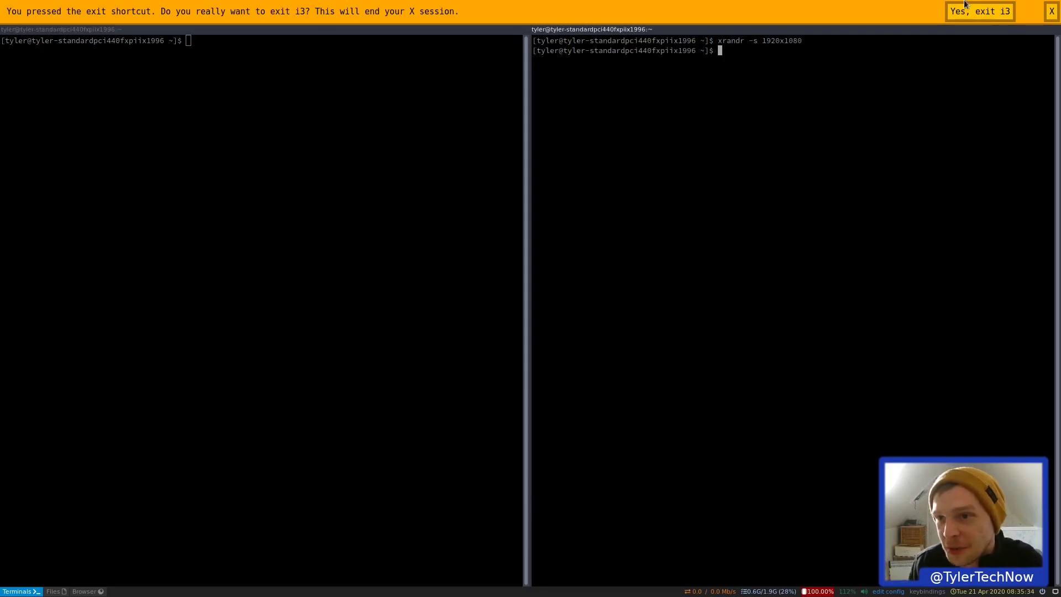
click(1055, 12)
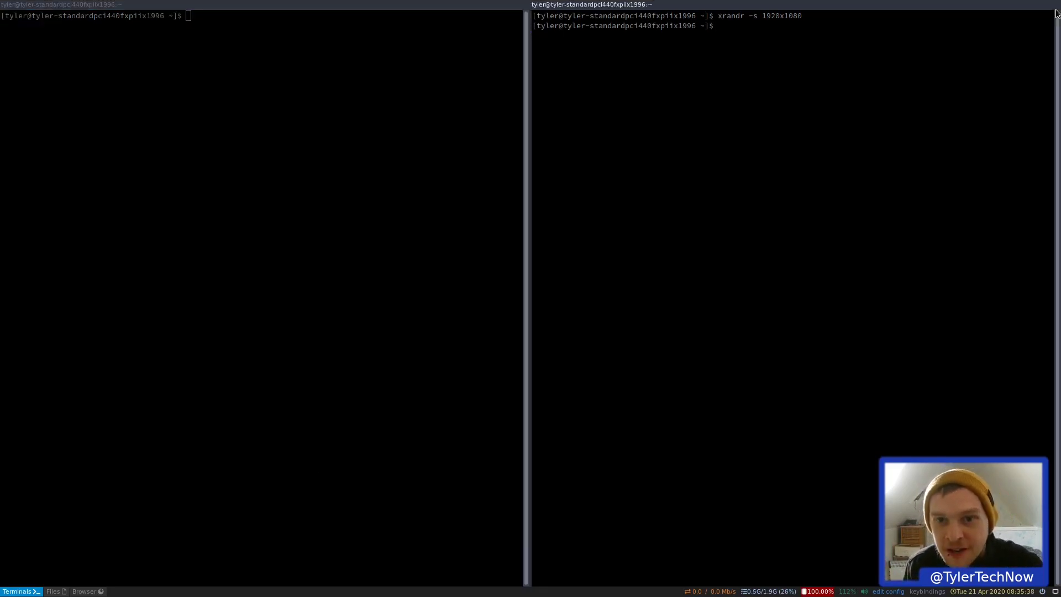
key(super+shift+q)
key(super+shift+q)
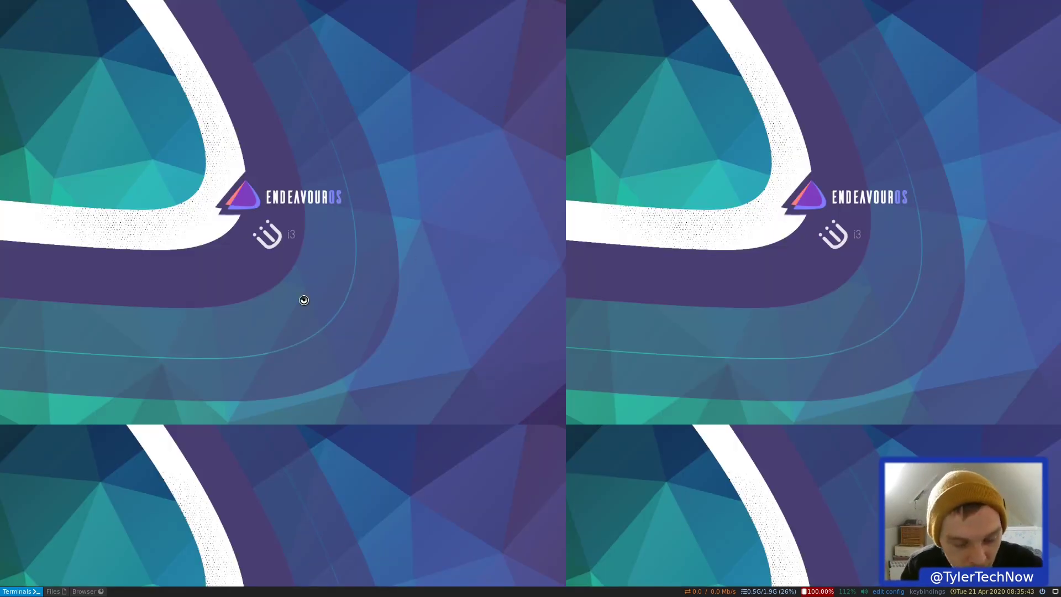
Launch nitrogen, fit the endeavouros_i3.png wallpaper to the full screen as Zoomed Fill, and close nitrogen
key(super+d)
text(nitr)
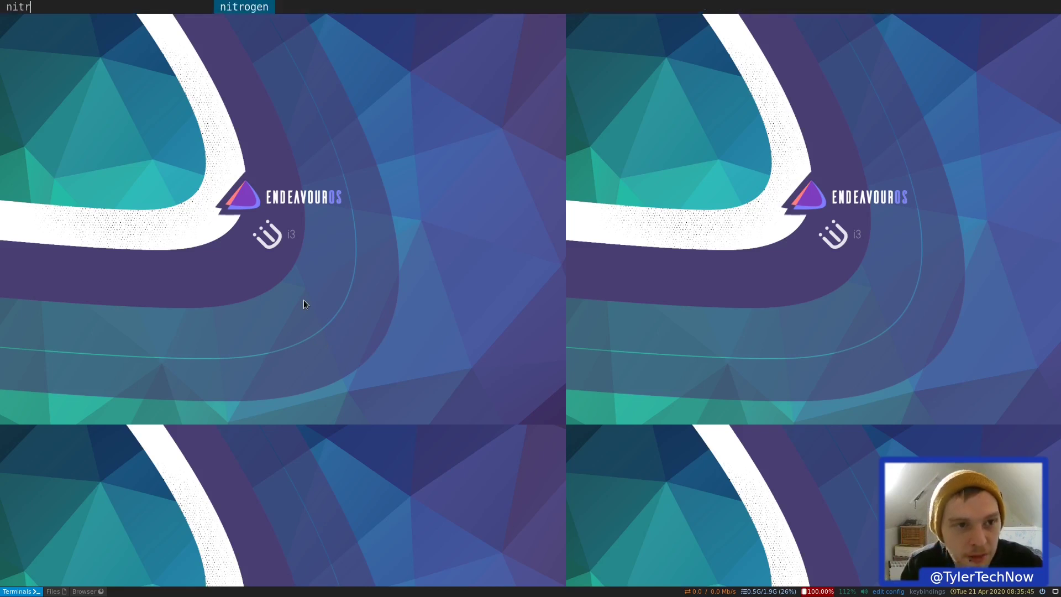
key(Return)
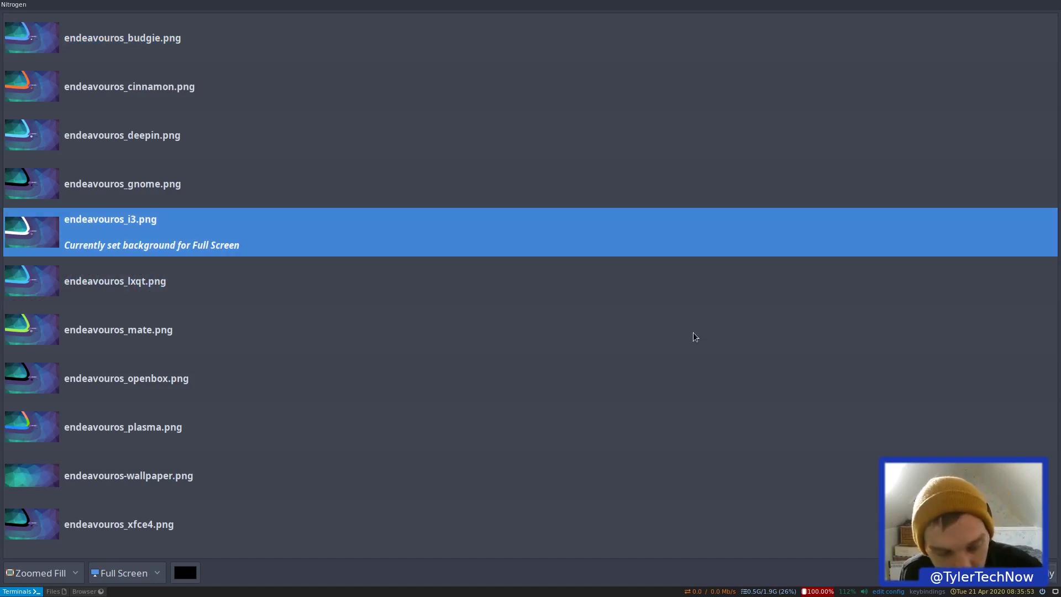
key(super+q)
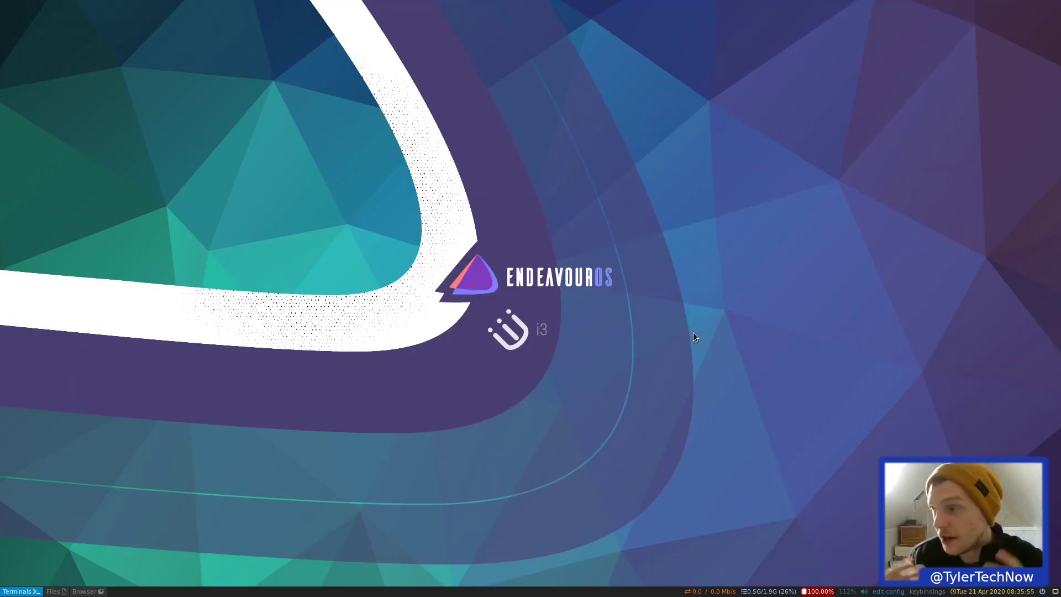